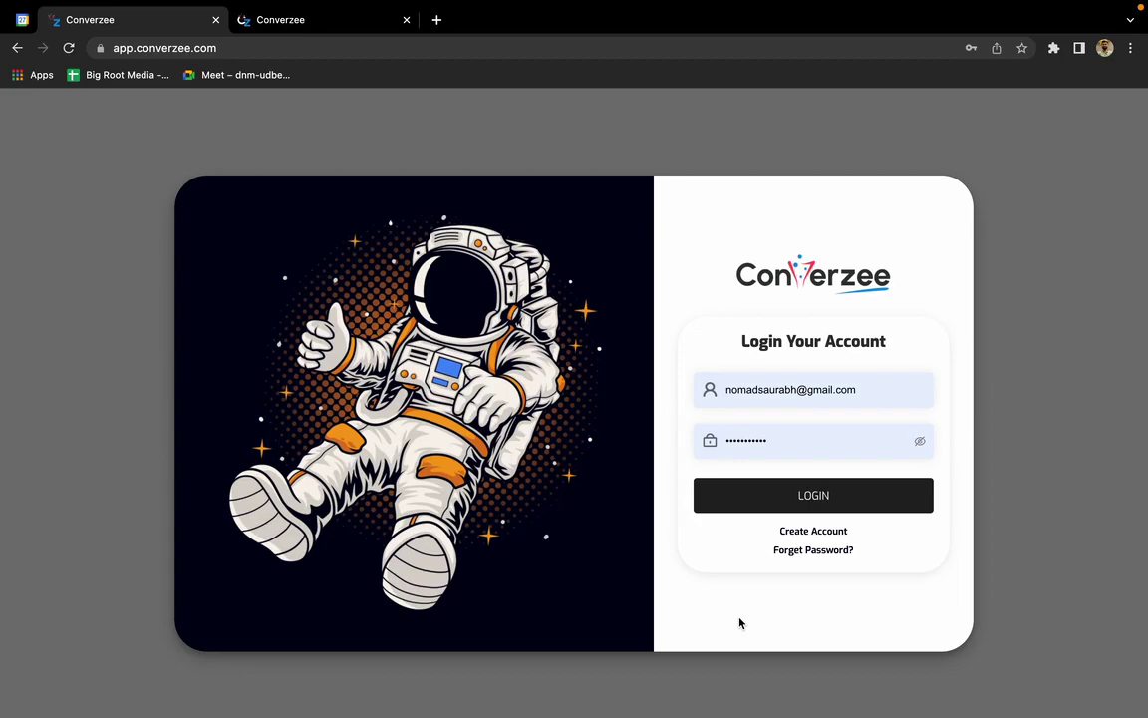
Log in with the pre-filled credentials to open the Converzee Dashboard.
click(809, 503)
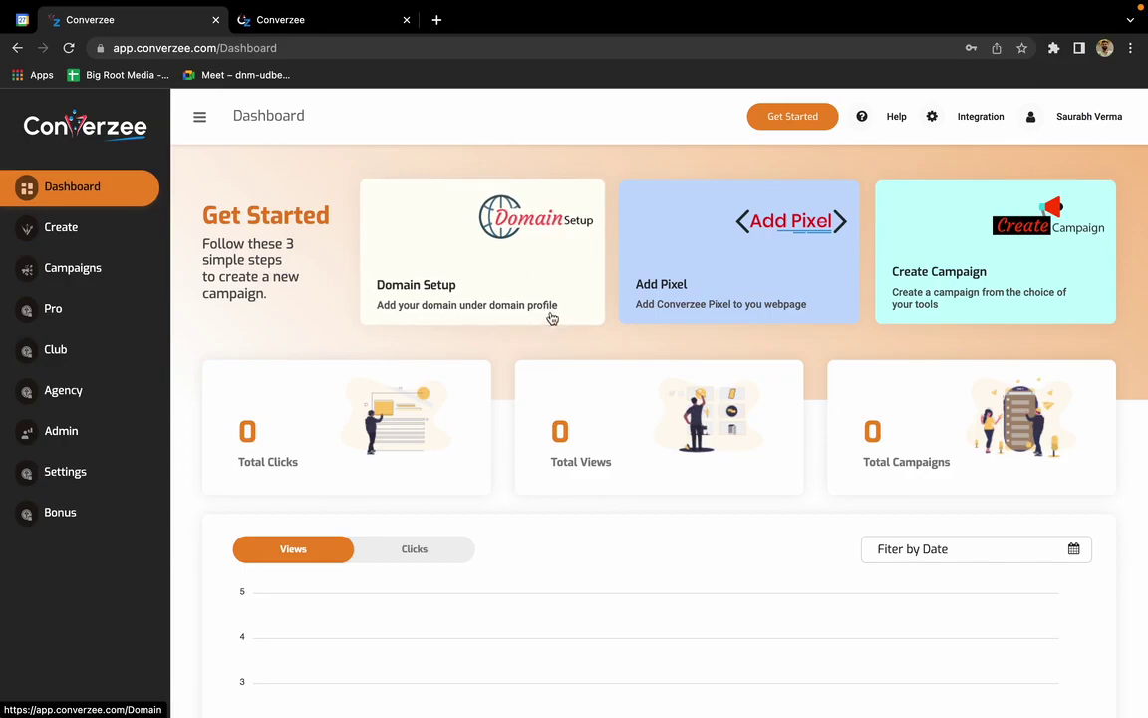
click(460, 256)
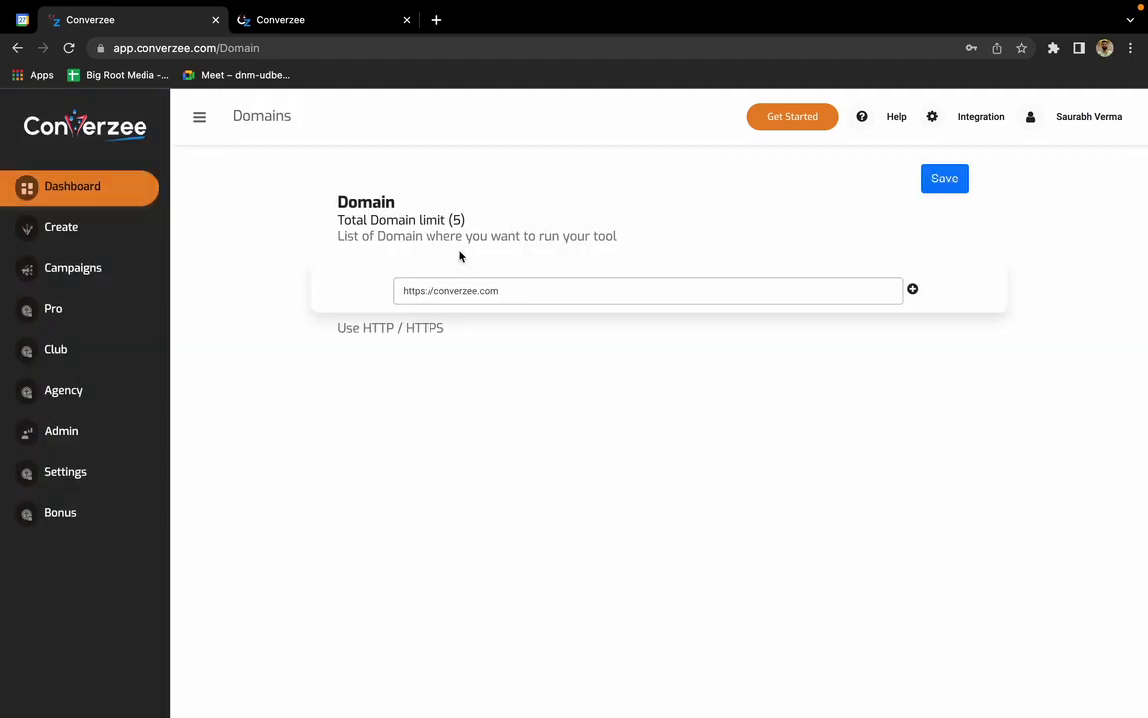
click(587, 280)
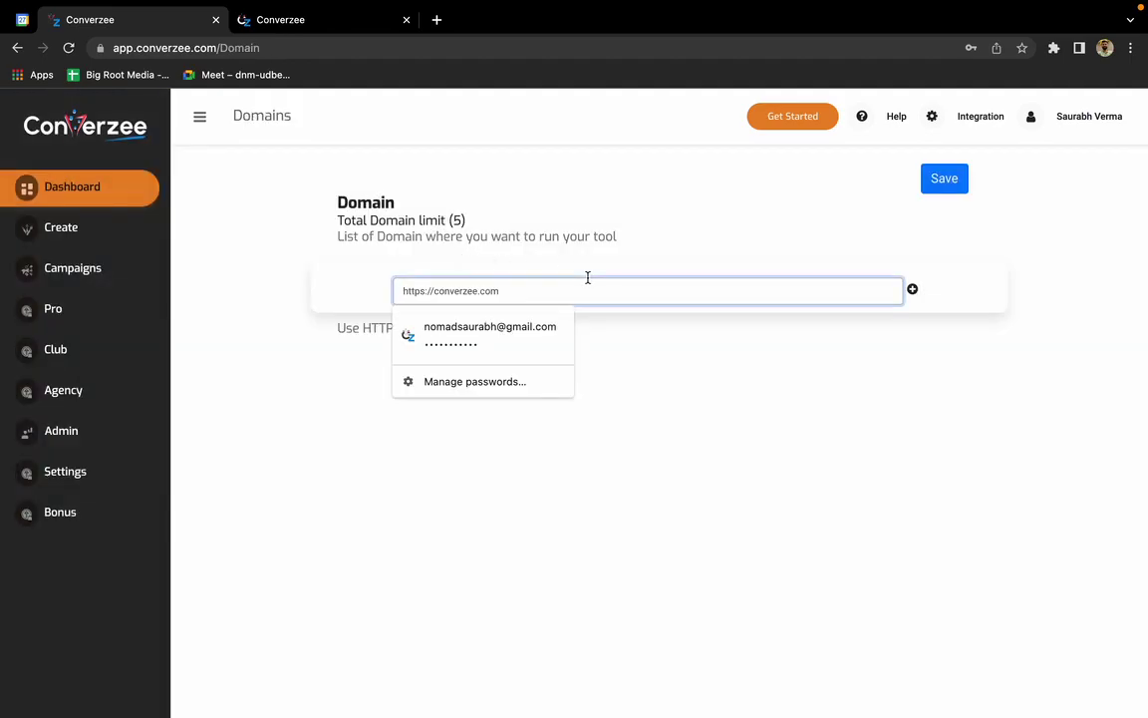
click(594, 170)
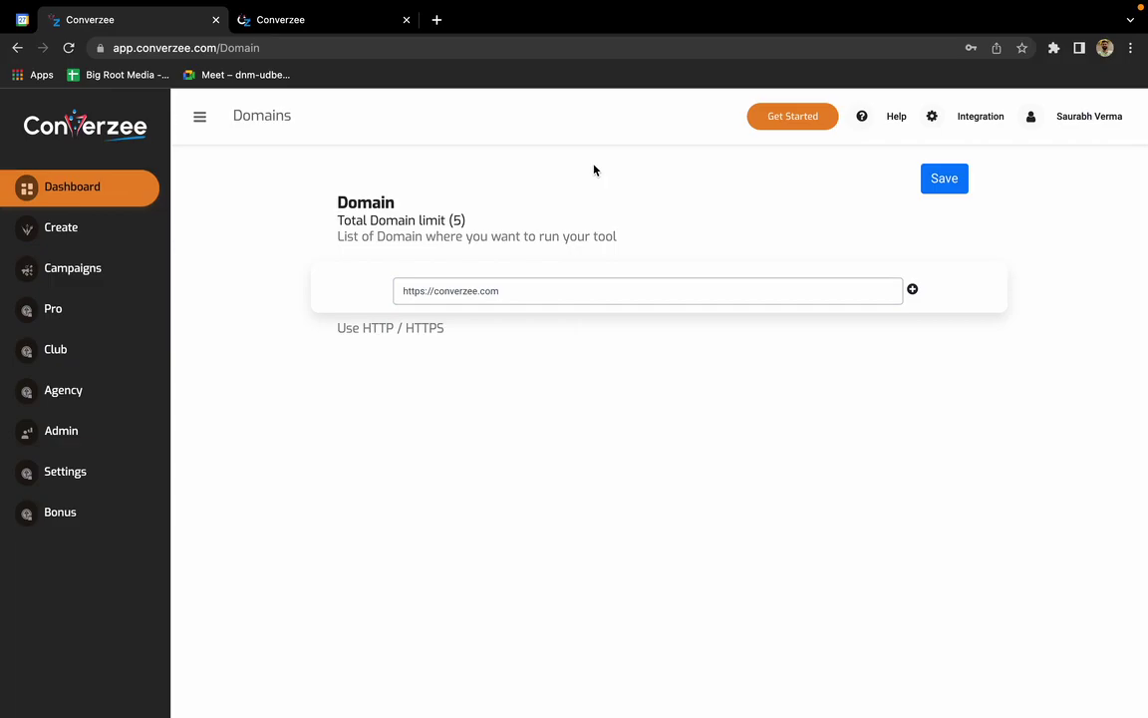
click(913, 290)
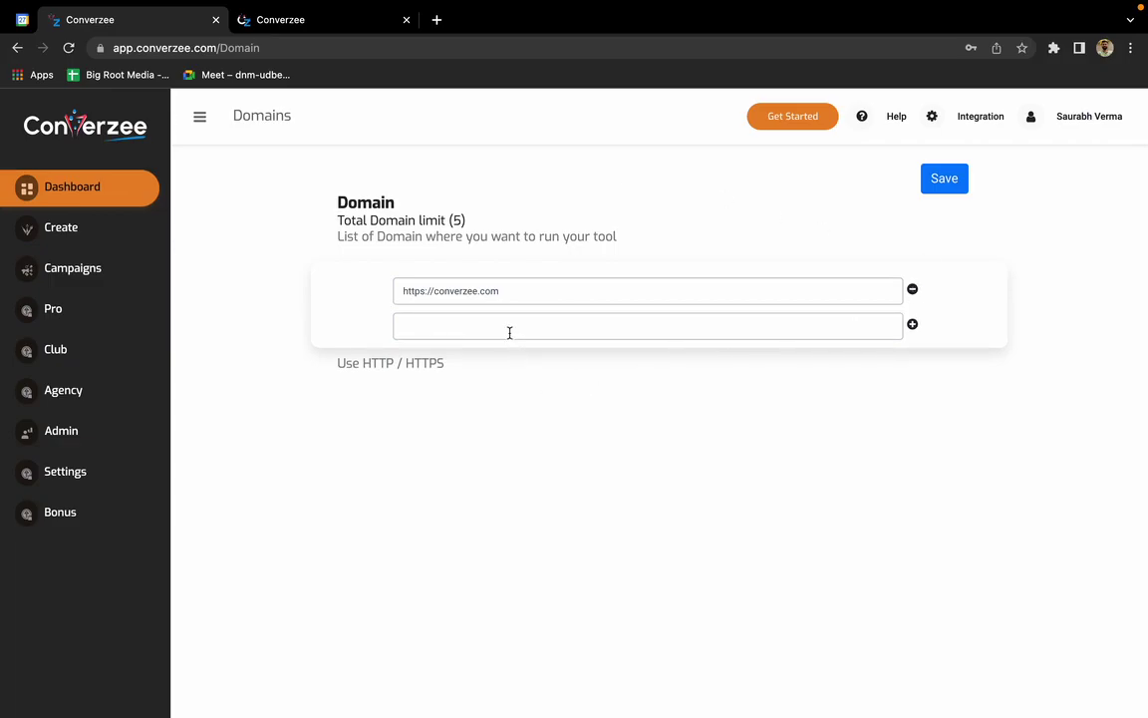
Check the converzee.com demo page address in the other browser tab.
click(310, 22)
click(290, 47)
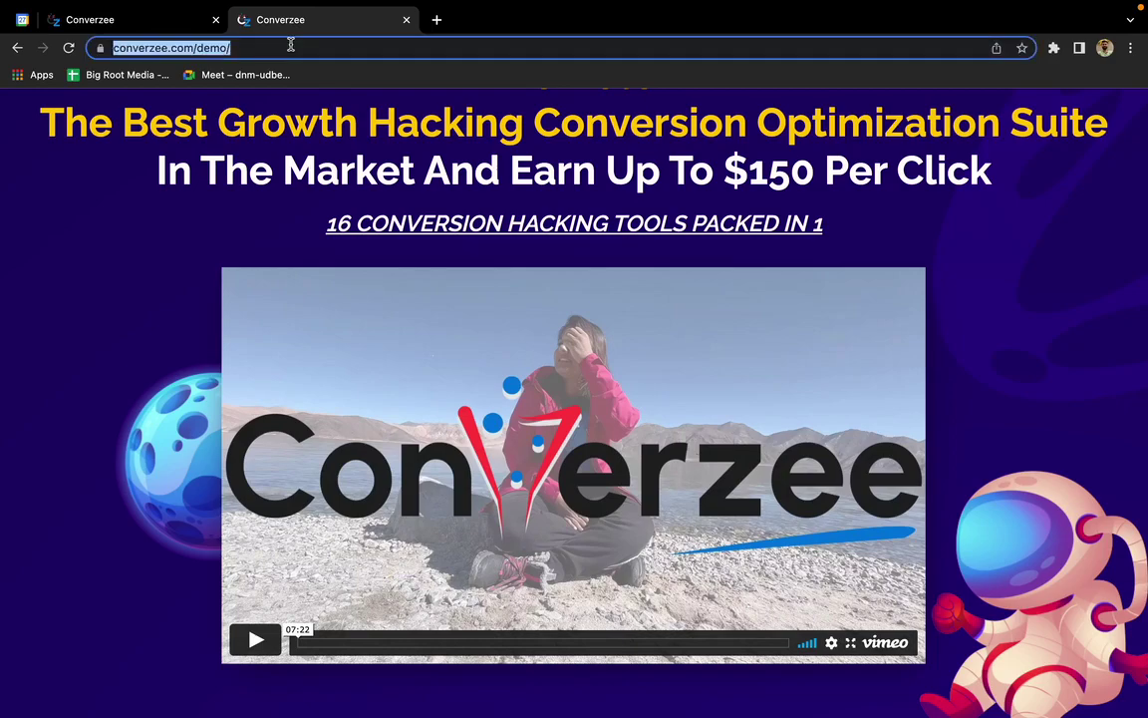
click(290, 47)
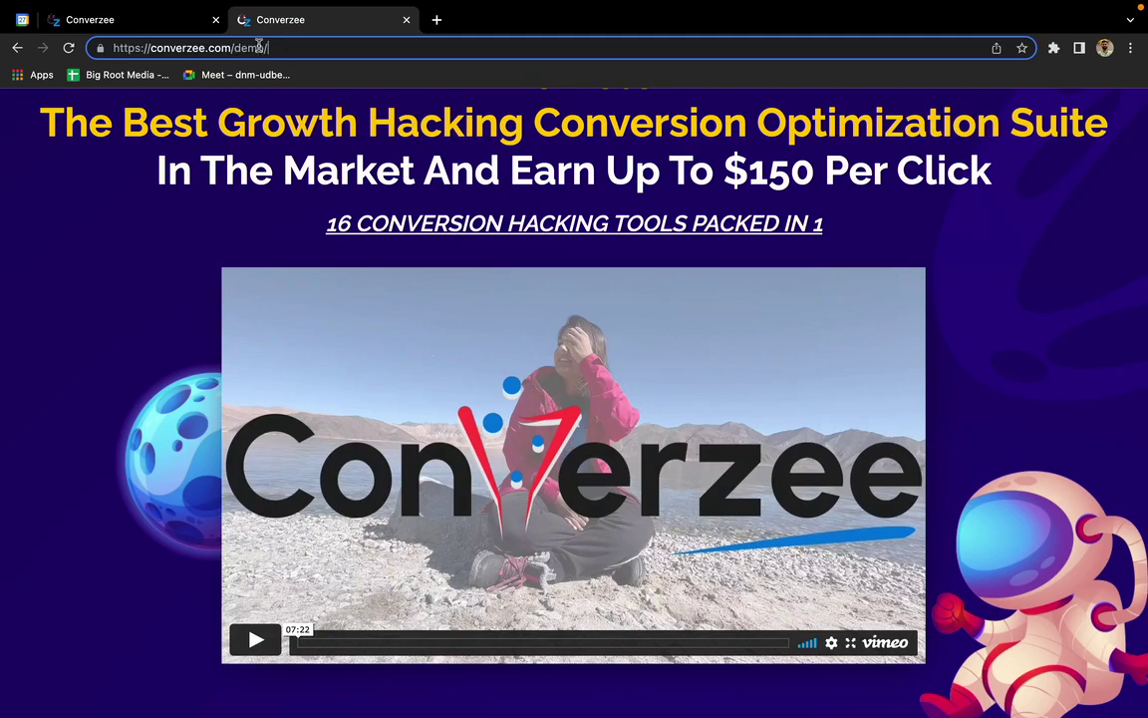
drag(233, 47, 108, 47)
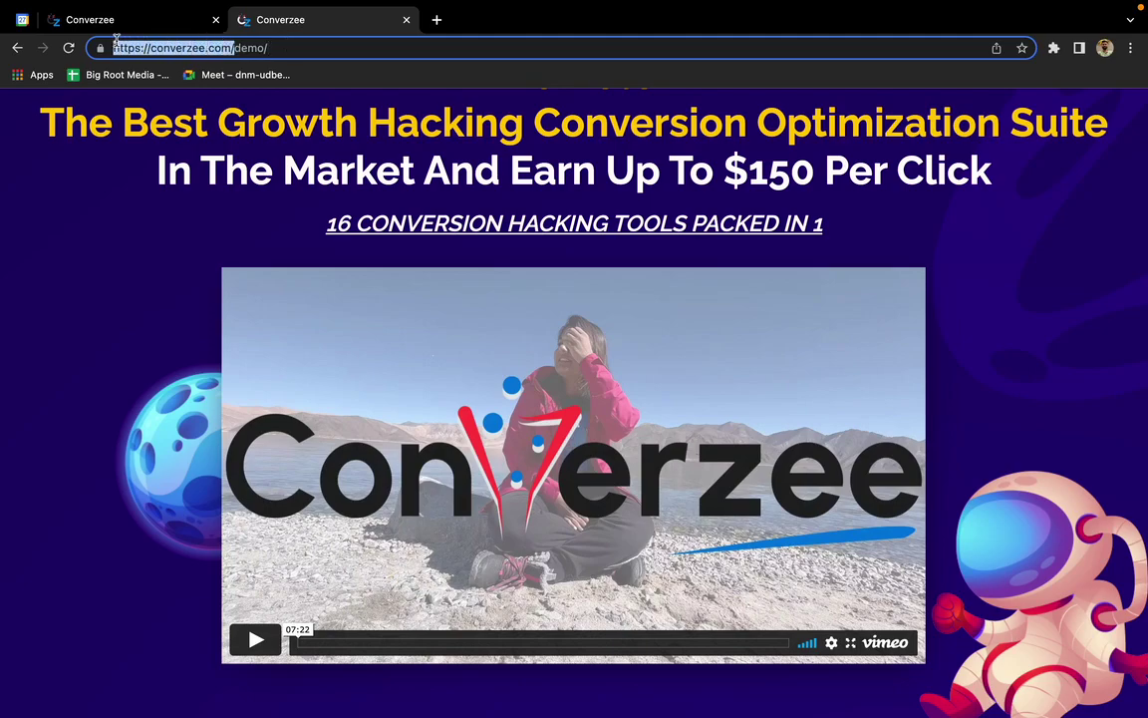
click(131, 20)
click(531, 288)
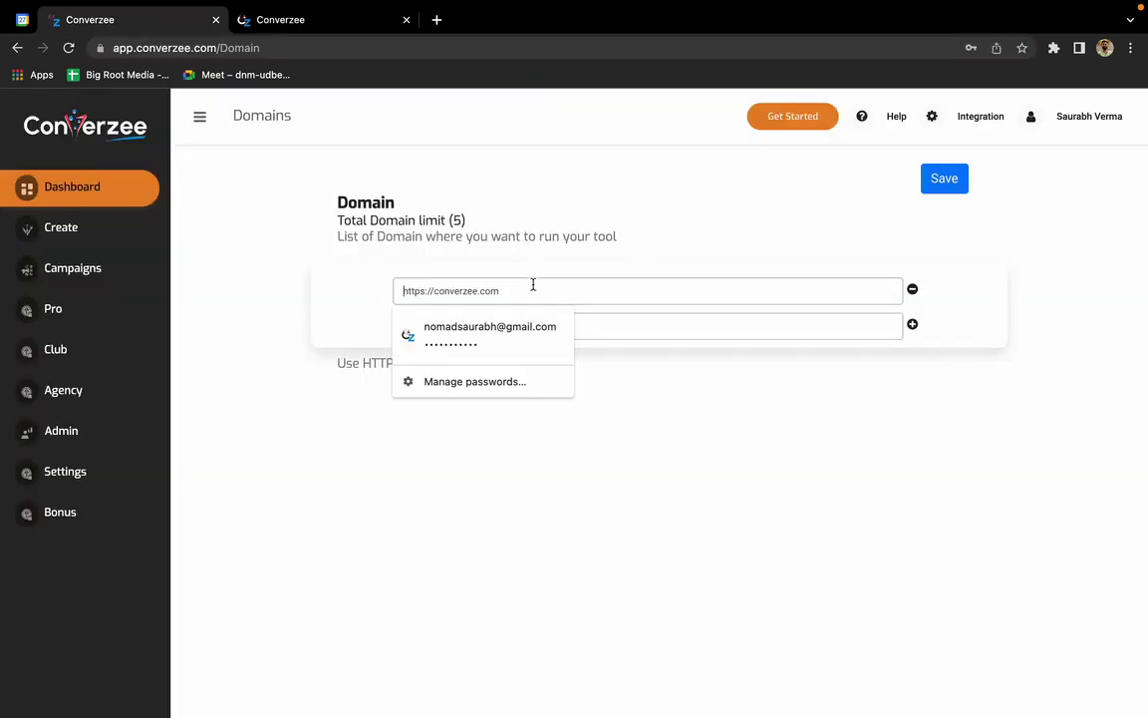
click(751, 233)
click(933, 190)
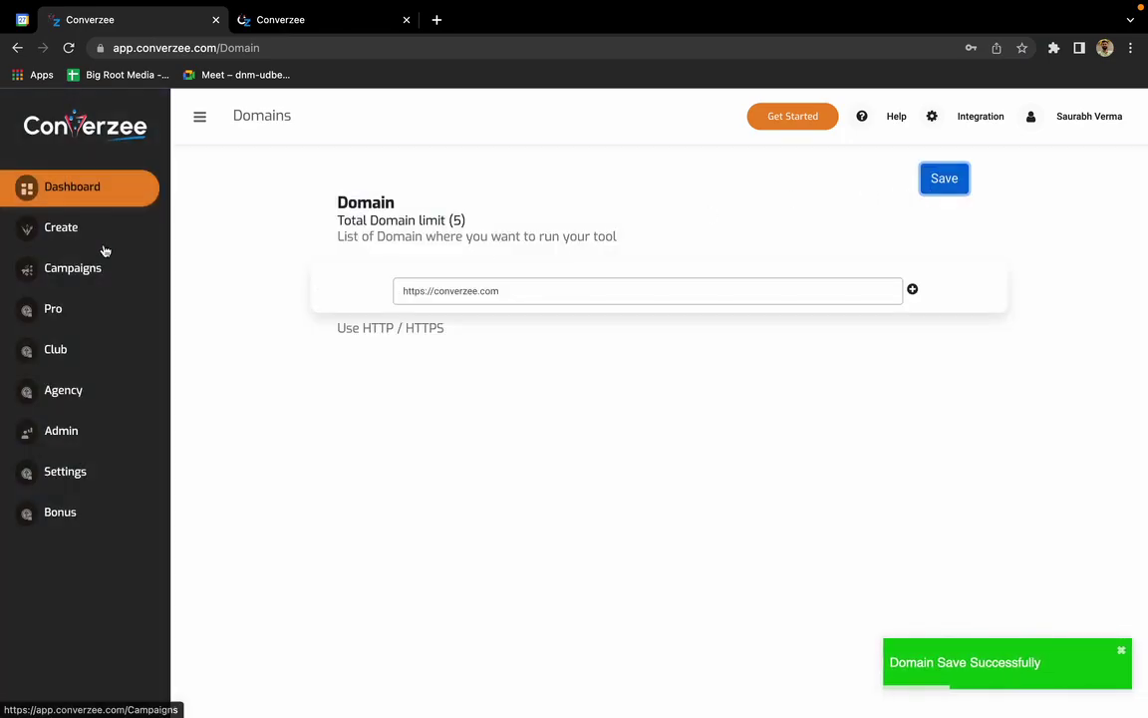
click(90, 187)
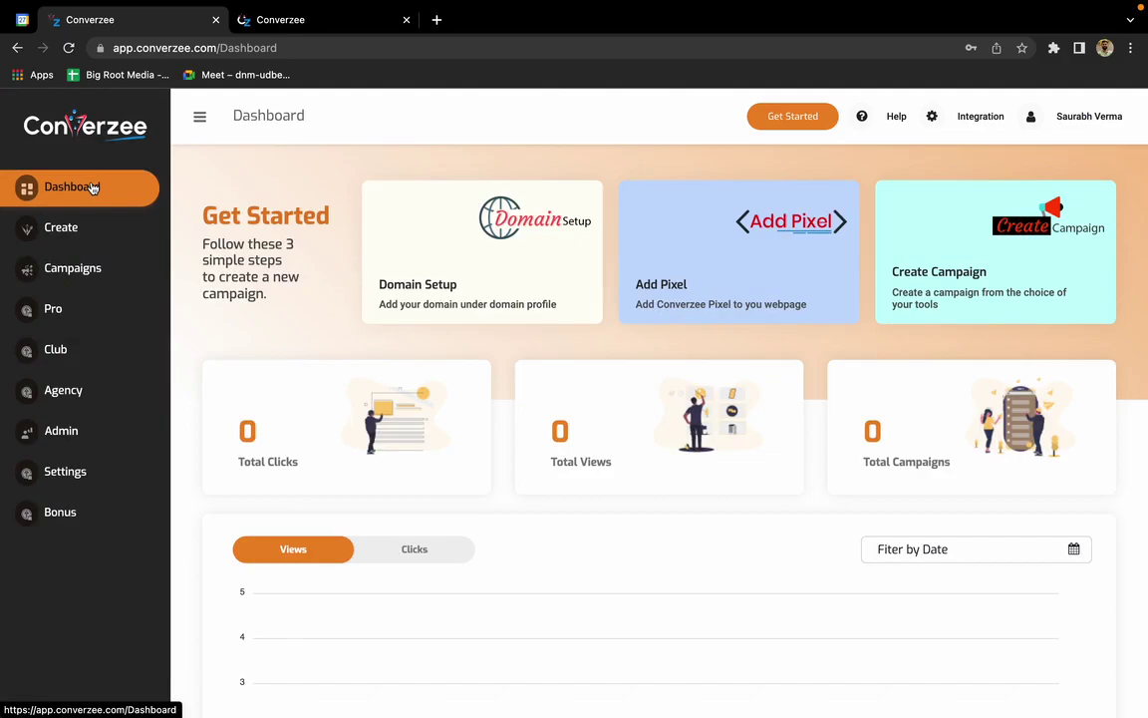
Copy the pixel script code from the Add Pixel page and return to the Dashboard.
click(707, 261)
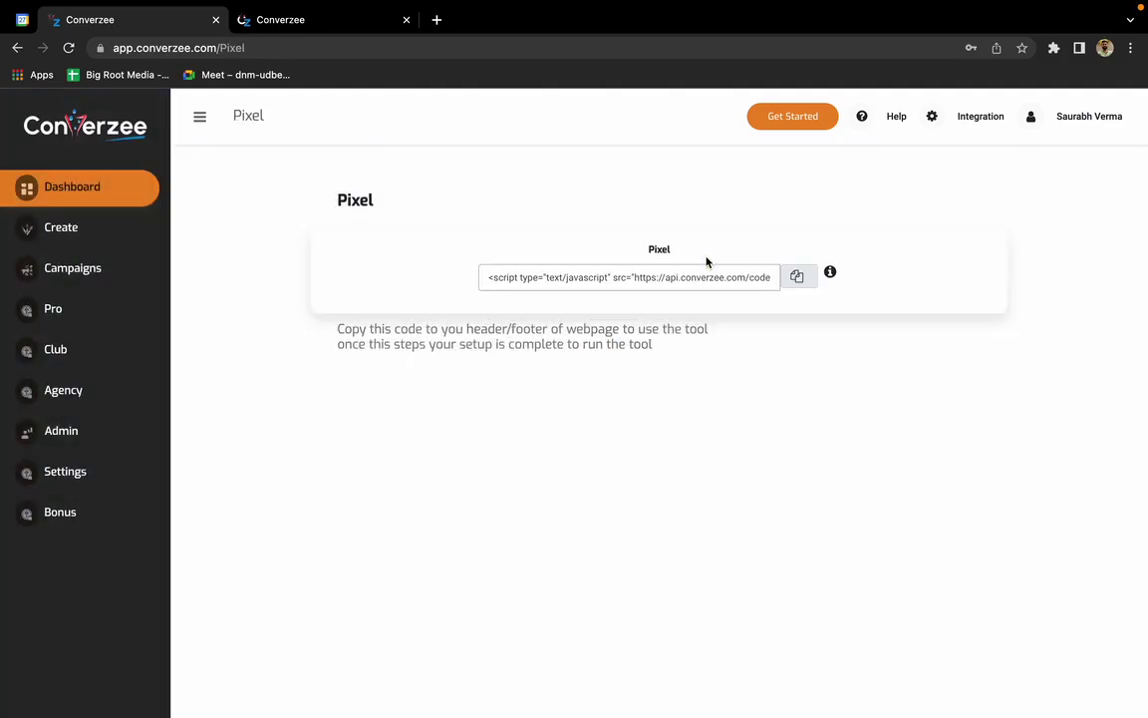
click(661, 276)
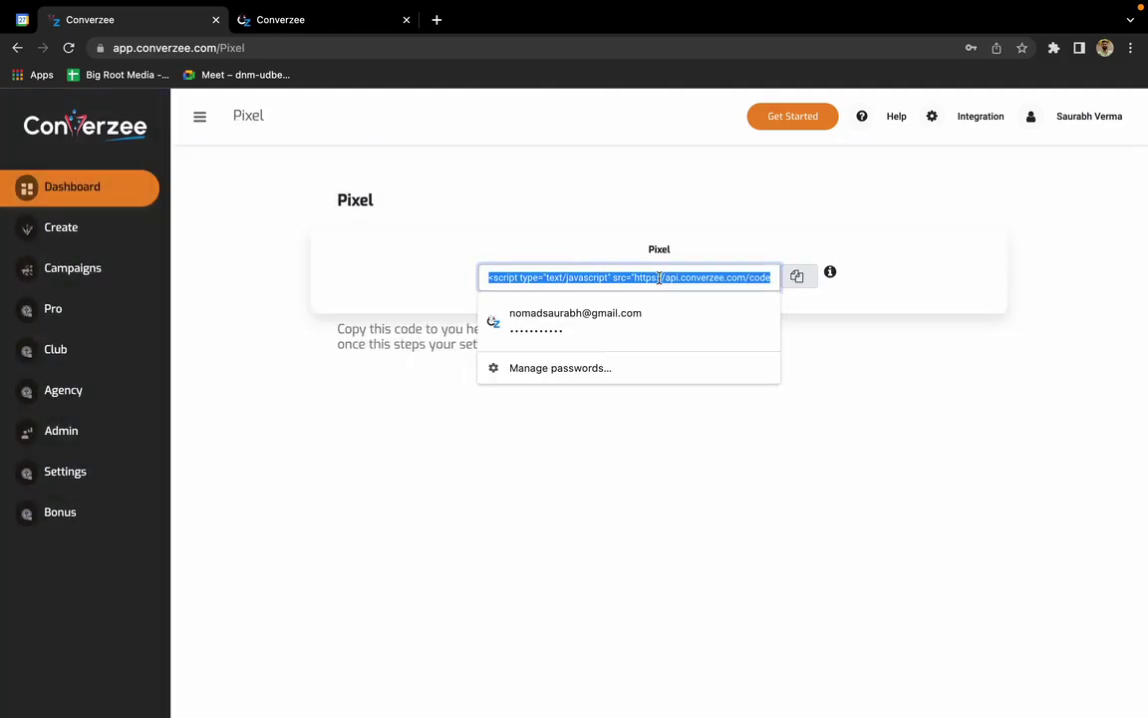
click(892, 340)
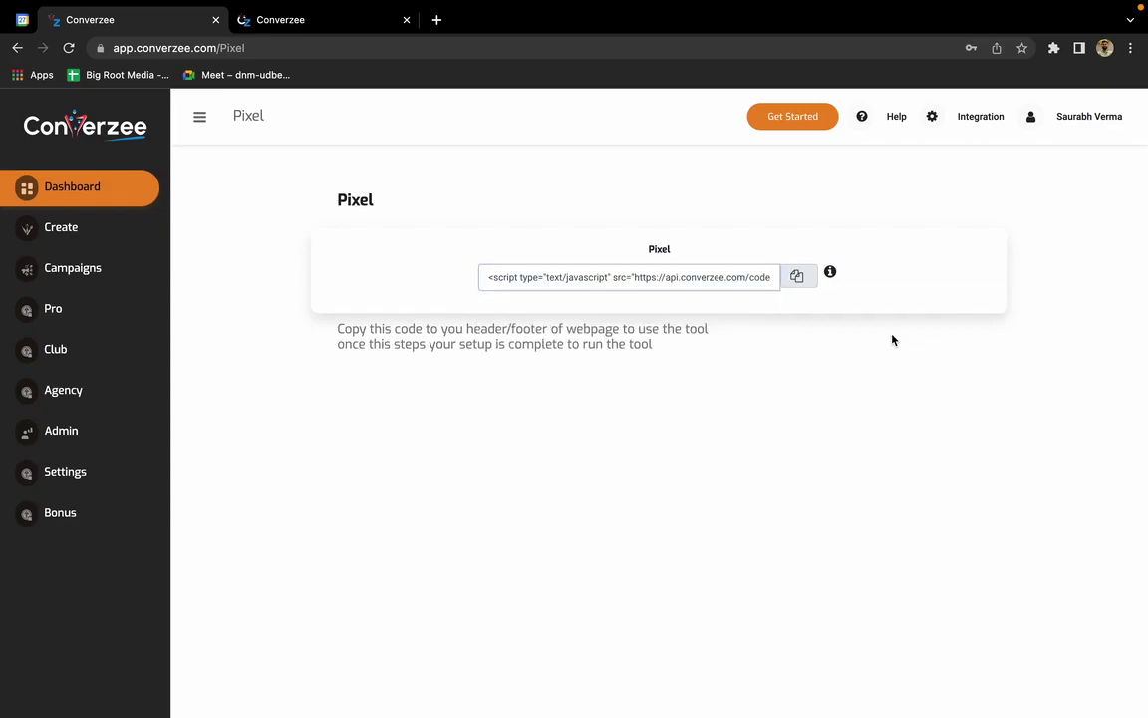
click(797, 274)
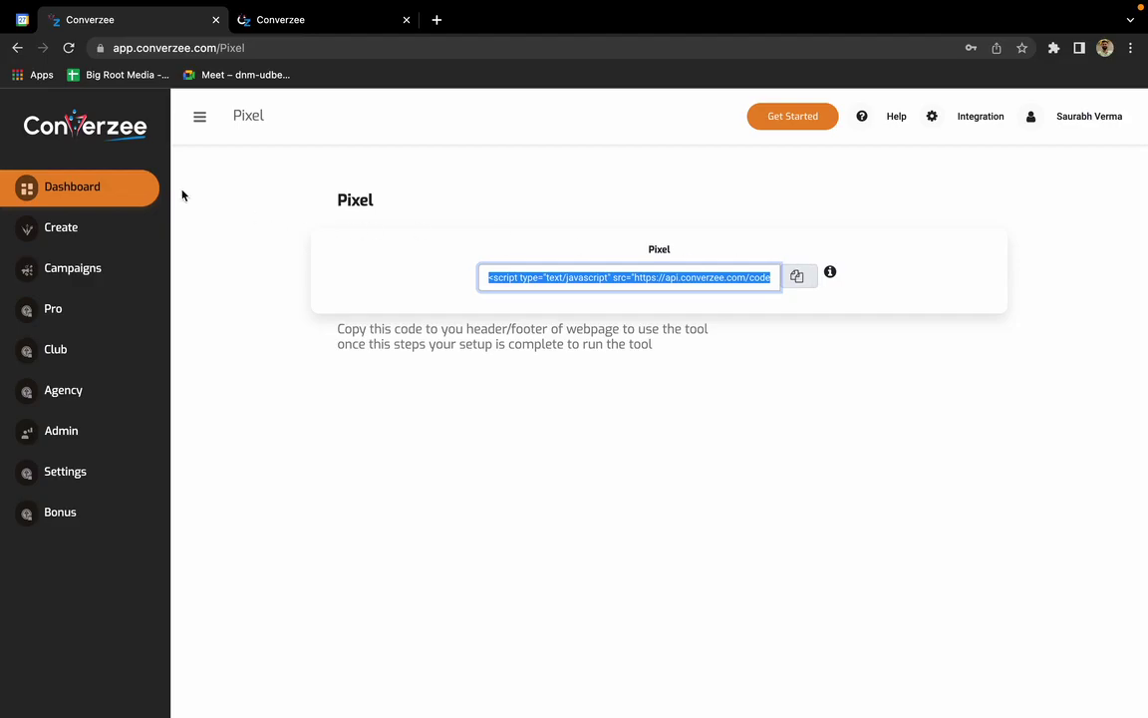
click(115, 186)
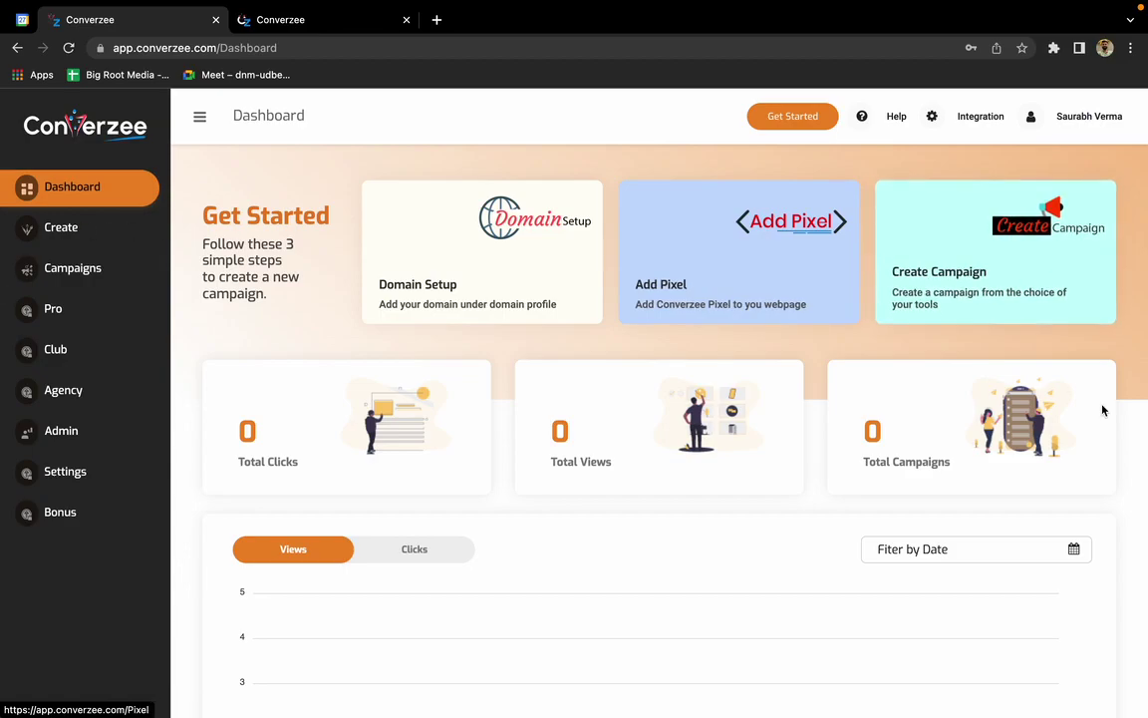
Browse the Create Campaign cards: Tab Messaging, Hello Bar + Timer, Exit Intent.
click(1046, 273)
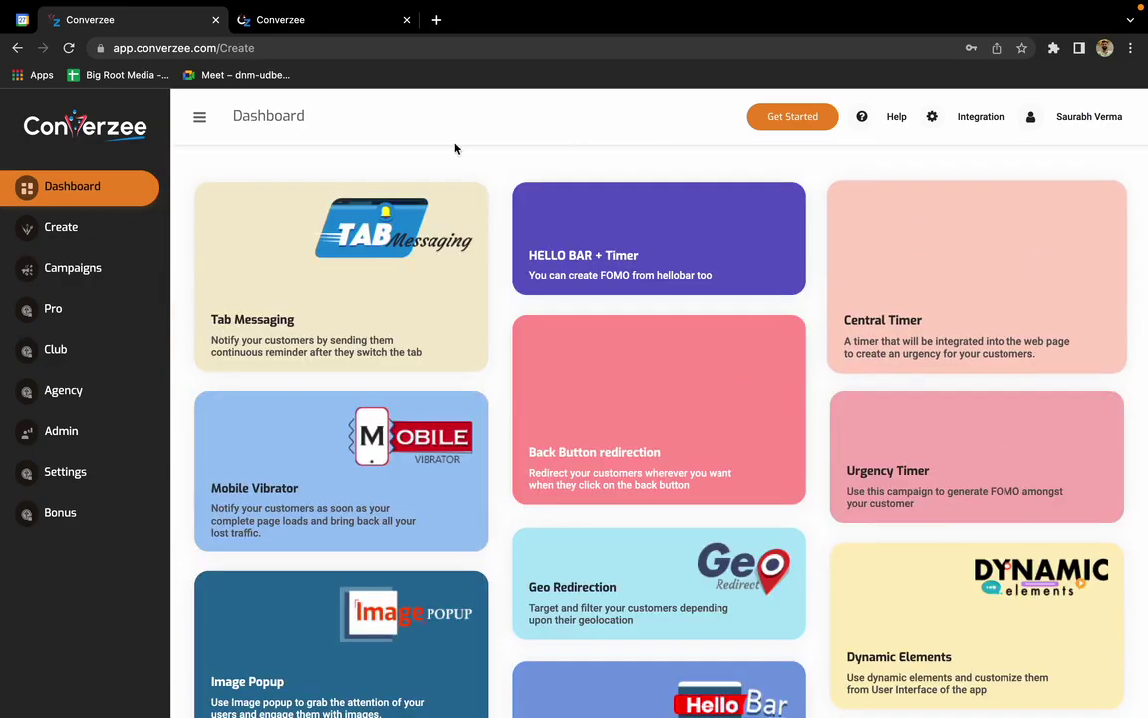
scroll(361, 176, down, 3)
scroll(361, 176, up, 2)
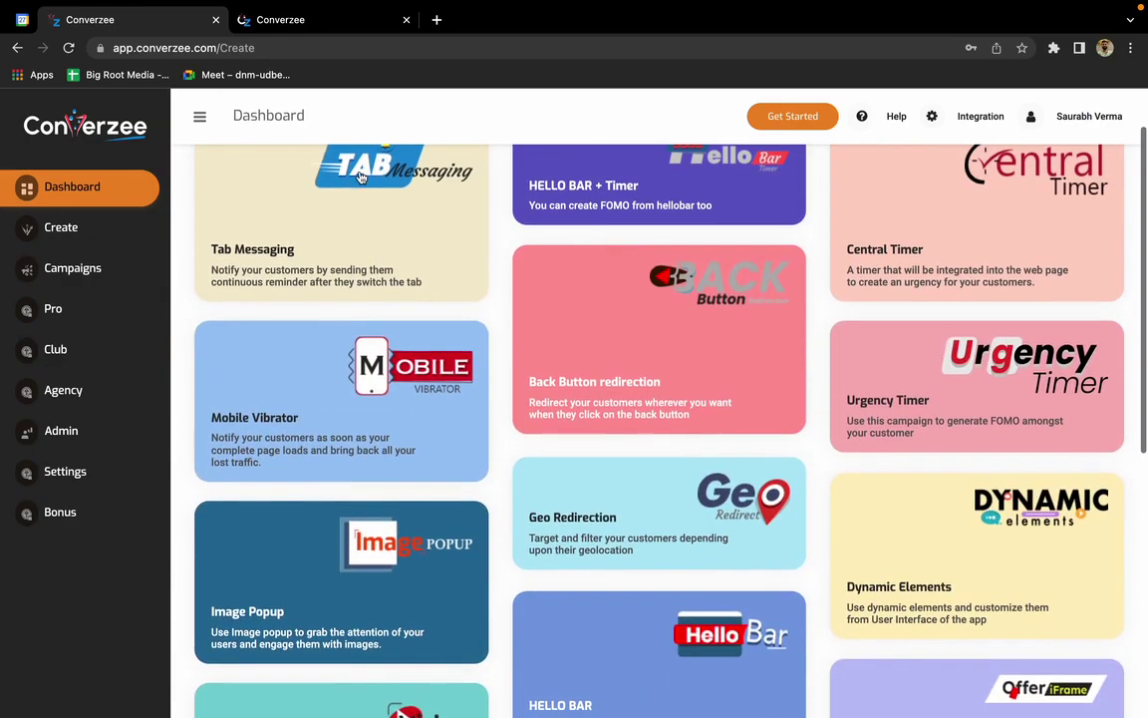
scroll(358, 179, up, 1)
scroll(359, 179, down, 3)
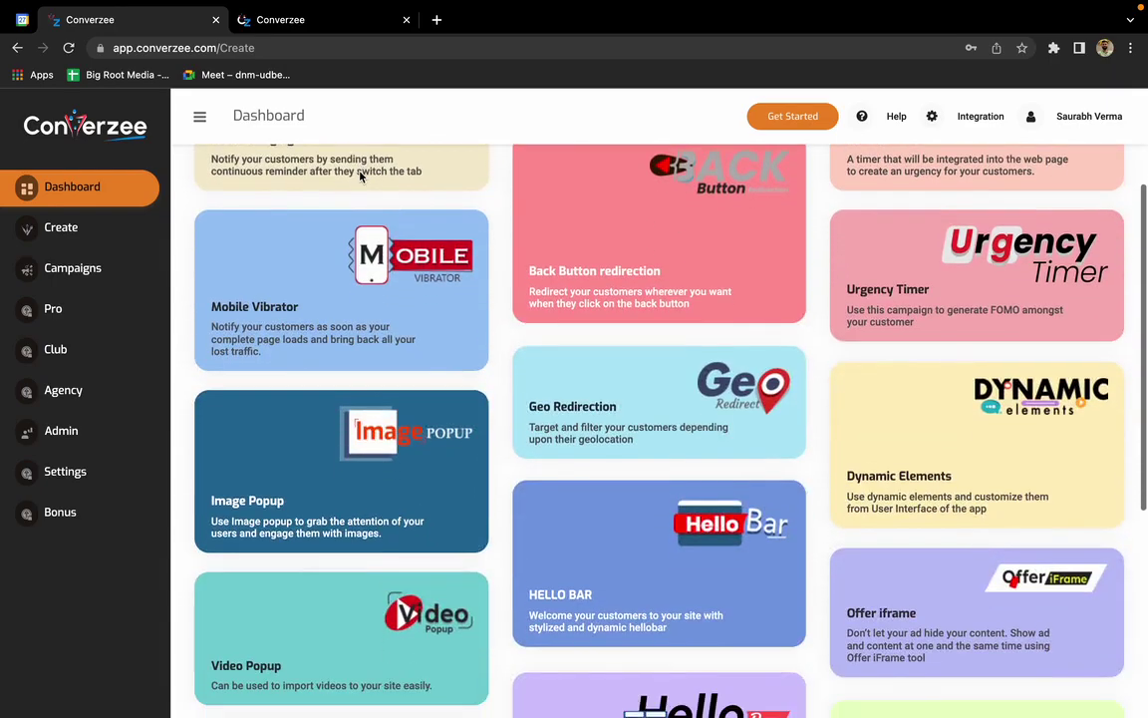
scroll(358, 179, up, 2)
scroll(506, 276, down, 5)
scroll(506, 276, down, 3)
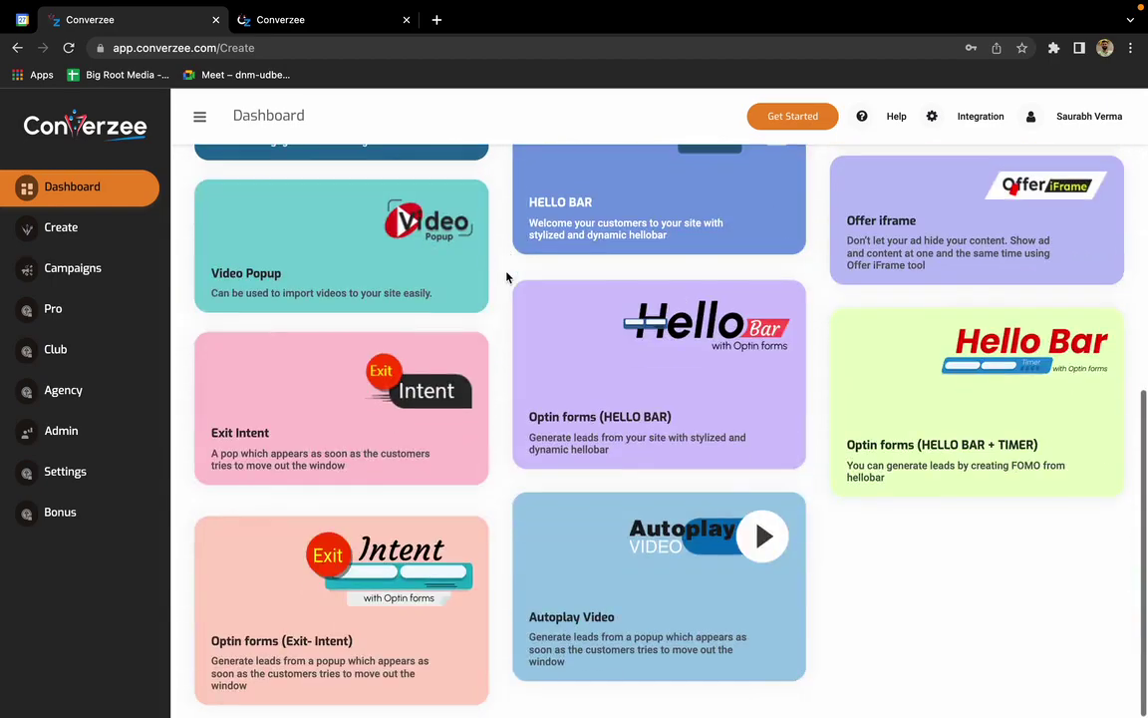
scroll(506, 277, up, 10)
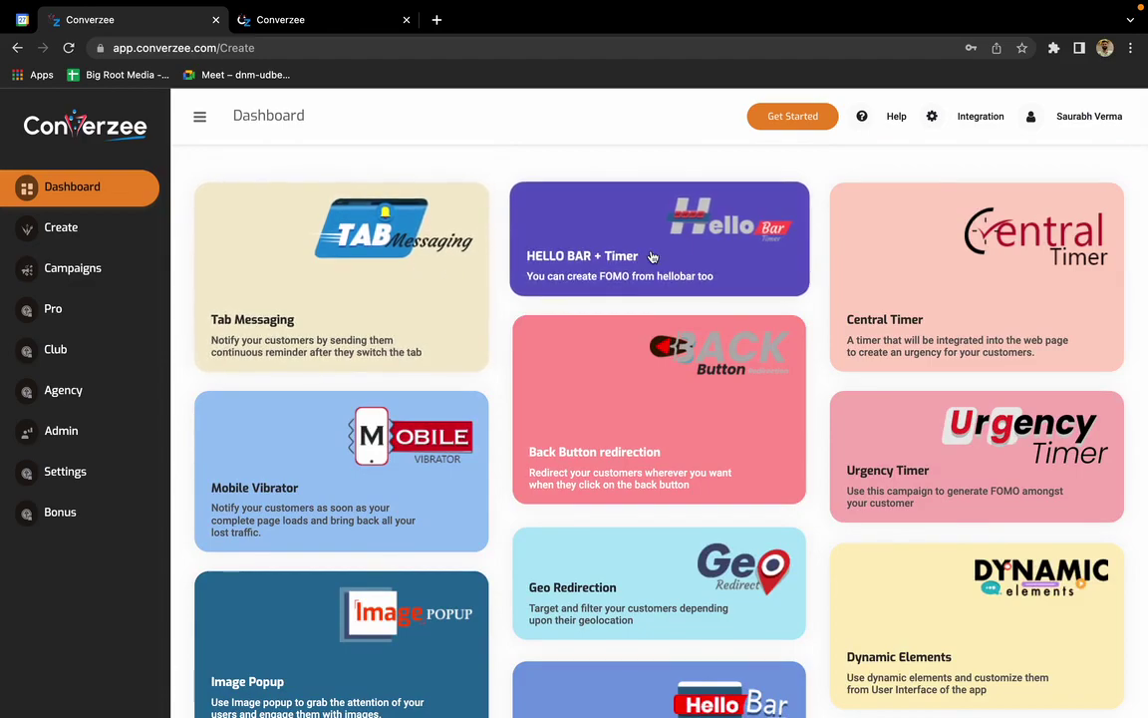
scroll(786, 525, down, 4)
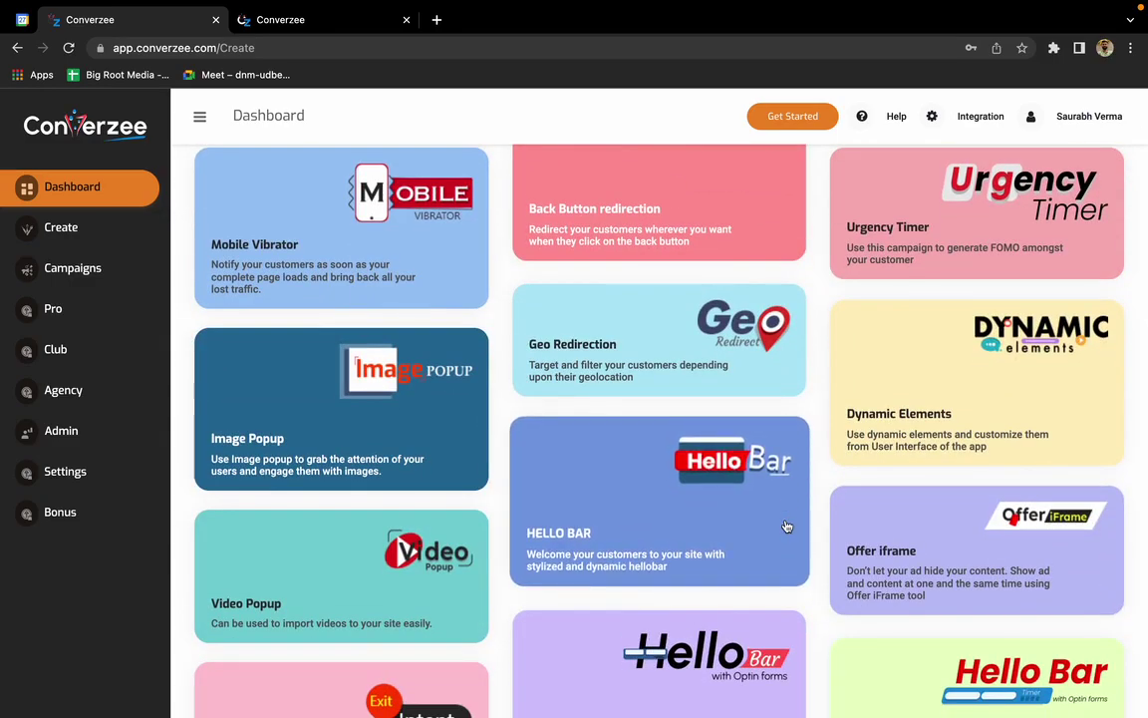
scroll(786, 525, up, 4)
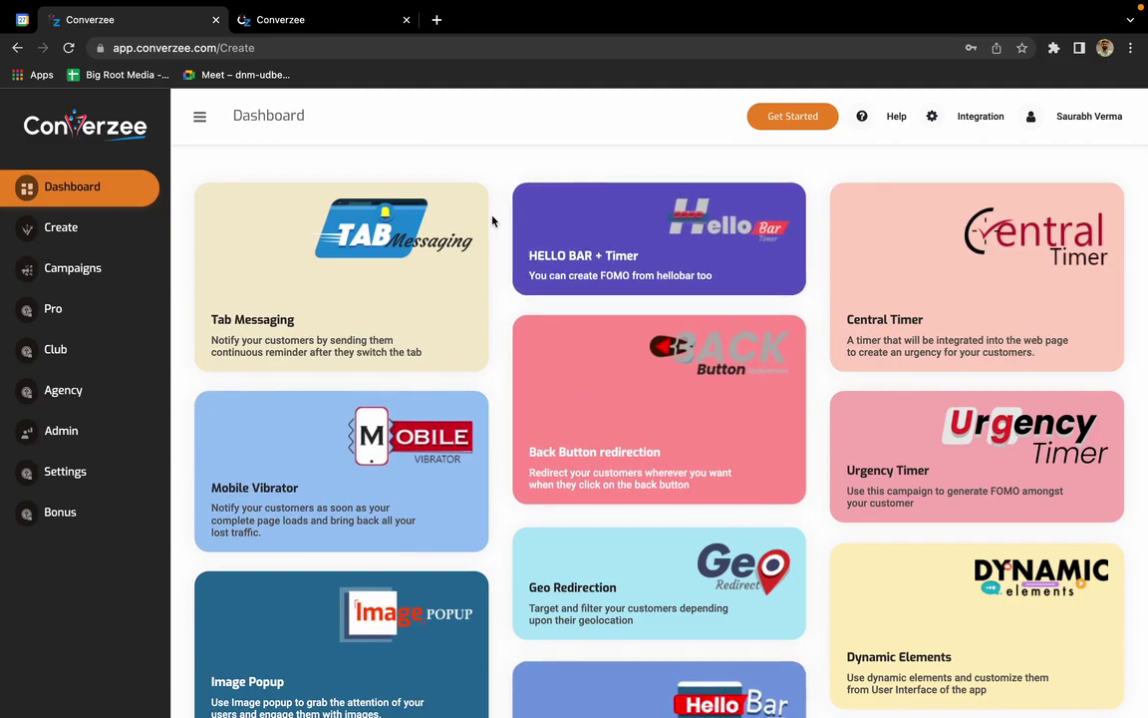
Create a Tab Messaging campaign named 'Tab Message demo' and continue to its message editor.
click(339, 275)
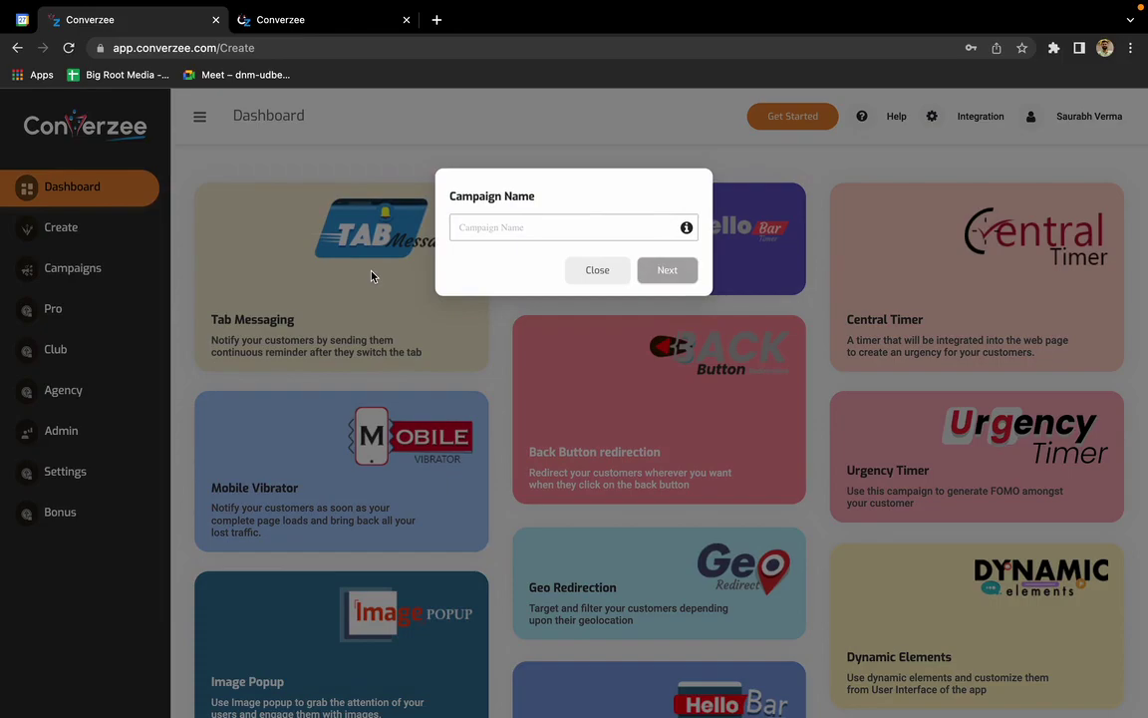
click(507, 229)
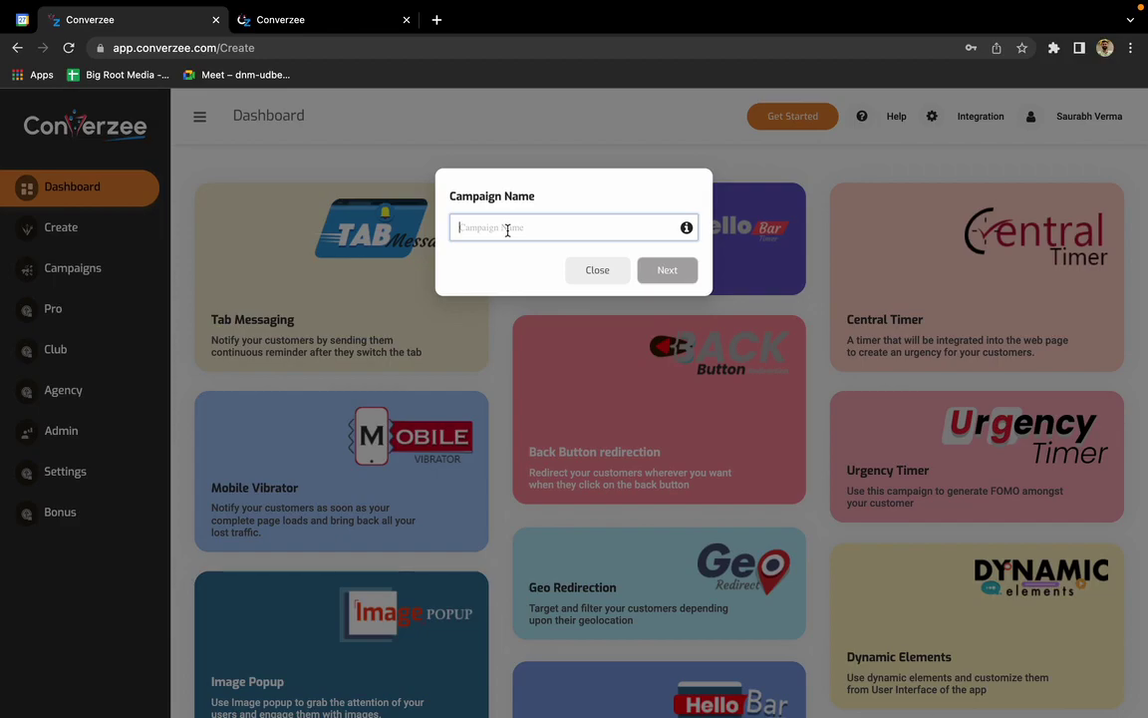
text(Tab)
text( Mes)
key(BackSpace)
text(ssa)
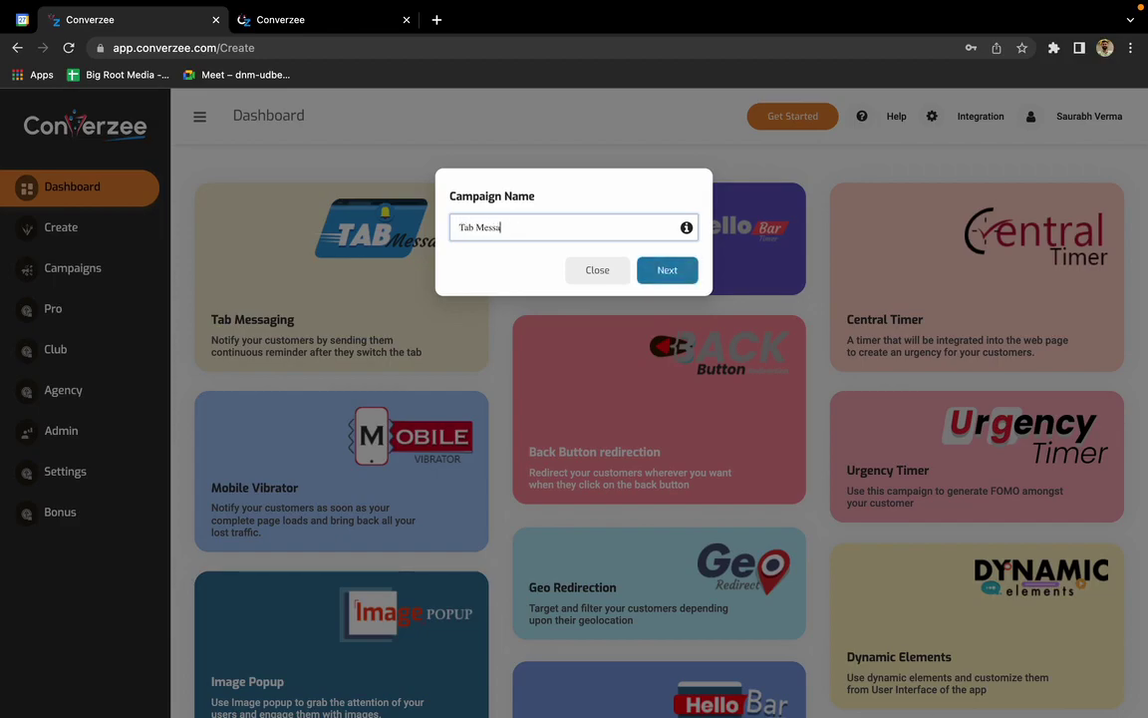
text(g)
text(e demo)
click(683, 276)
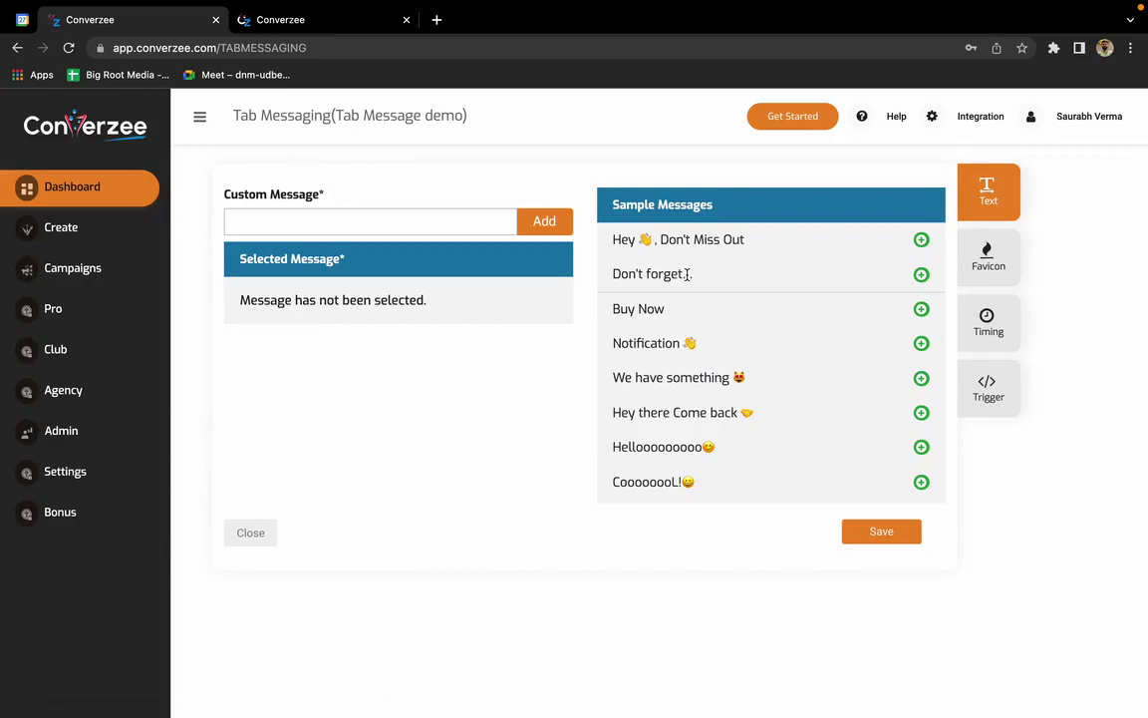
Add a custom tab message 'hi there!' to the selected messages.
click(281, 215)
text(H)
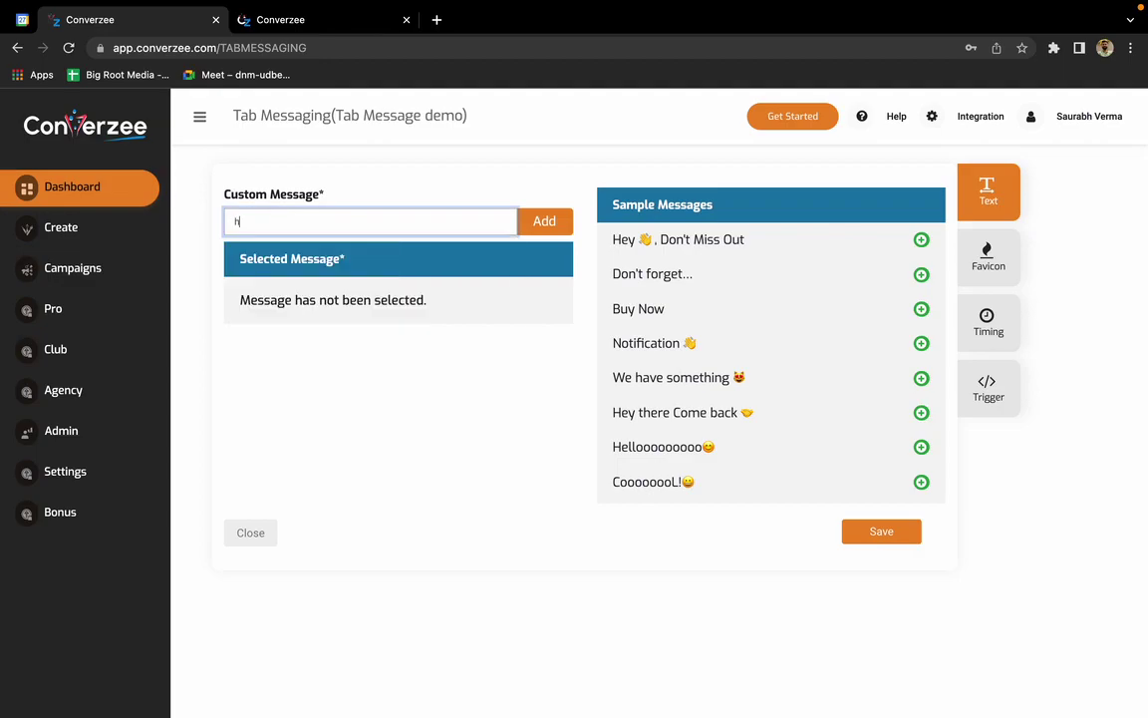
text( ther)
text(ez1)
key(BackSpace)
key(BackSpace)
text(!)
click(547, 222)
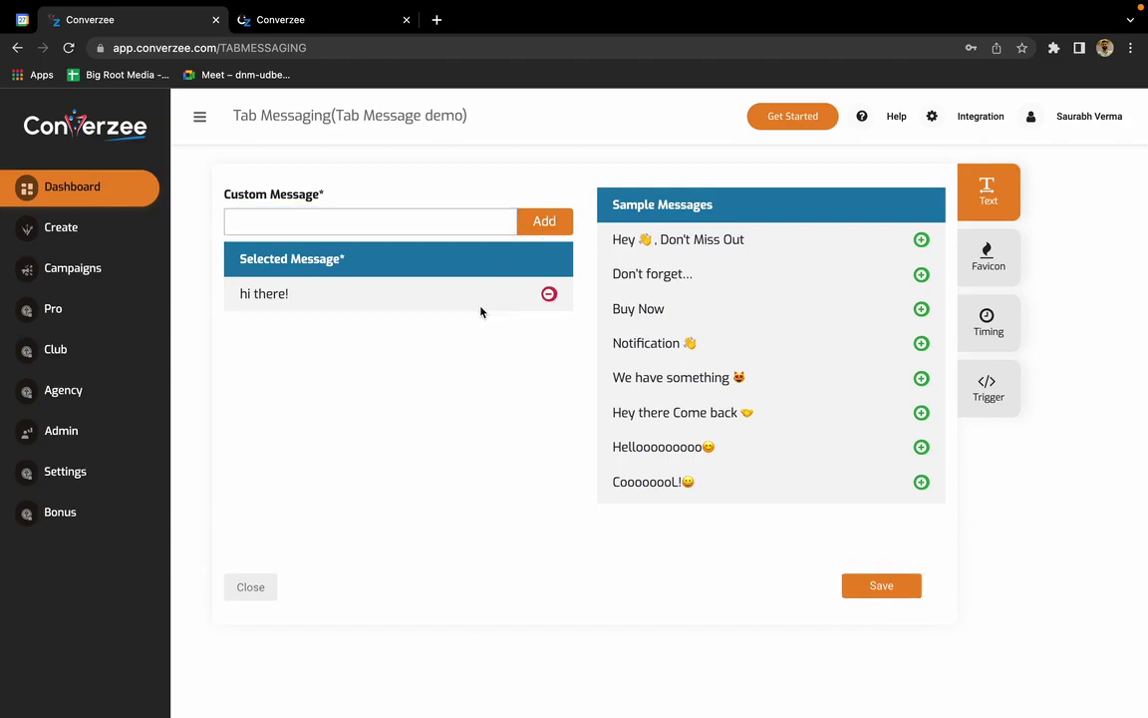
Add the Don't Miss Out, Don't forget, We have something, Come back and Hello sample messages.
click(921, 239)
click(921, 274)
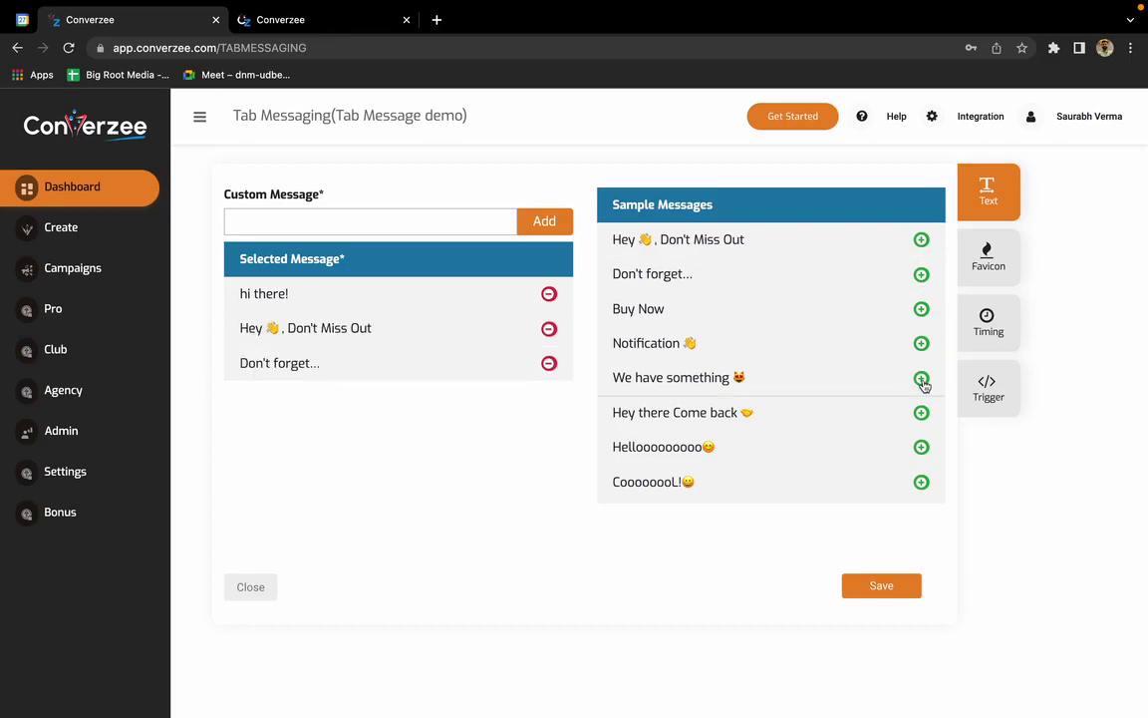
click(921, 378)
click(921, 411)
click(921, 447)
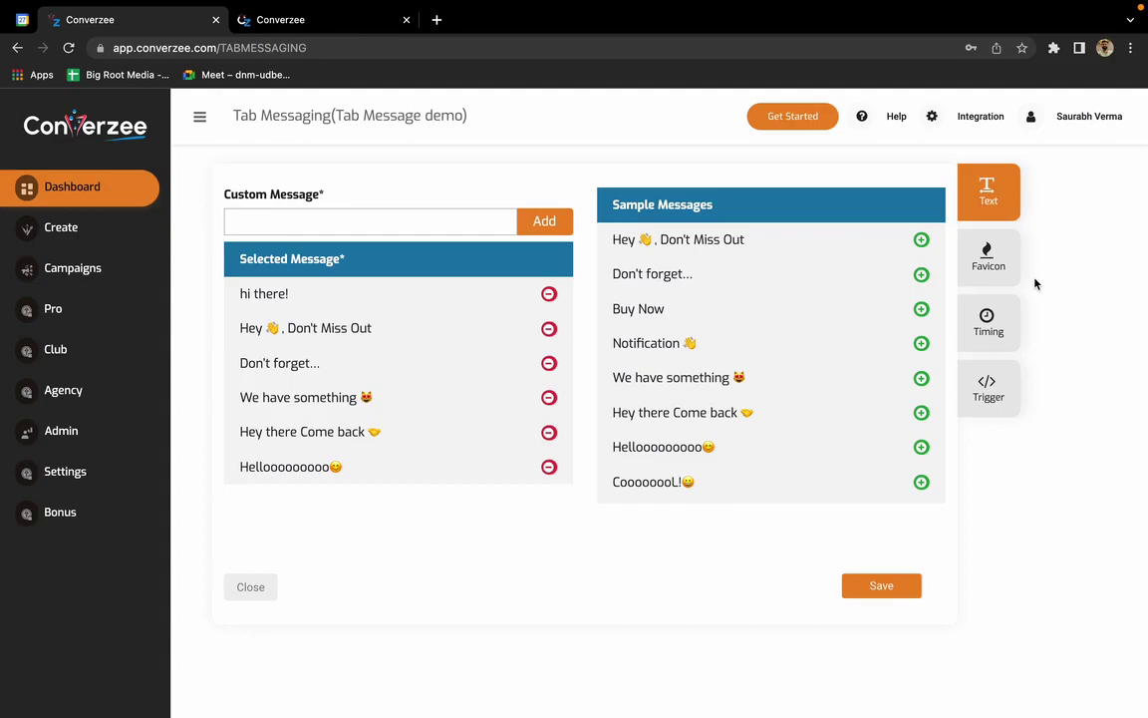
Set the campaign's tab favicon to the sunflower emoji.
click(1004, 260)
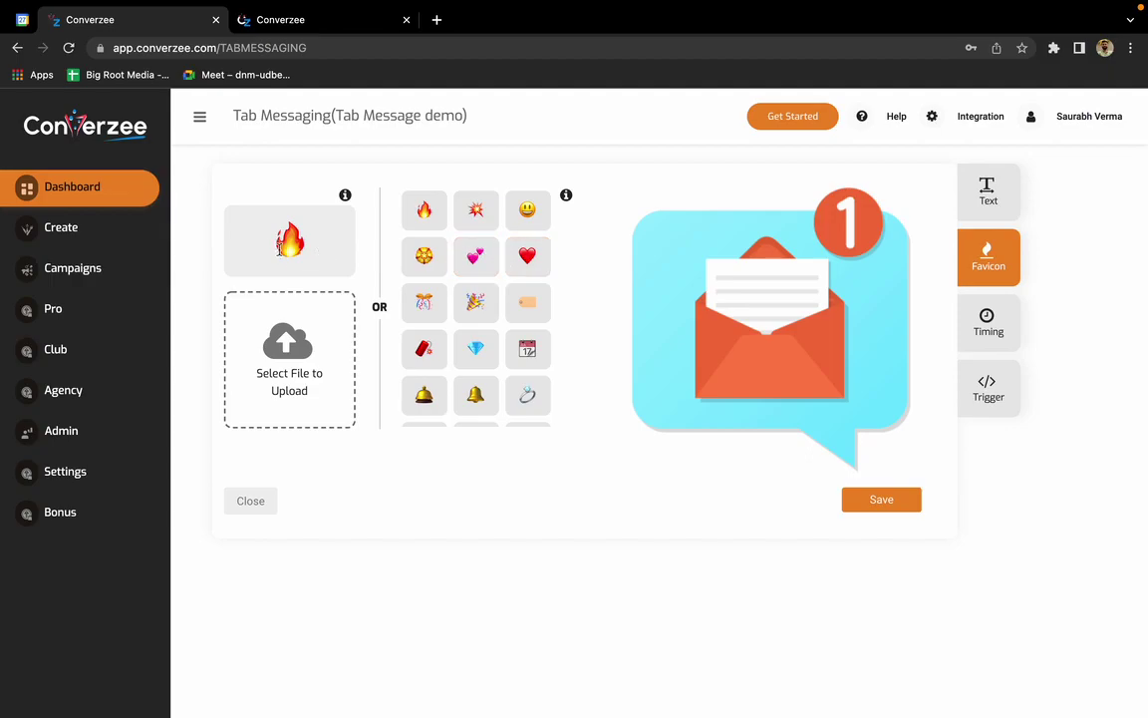
click(422, 259)
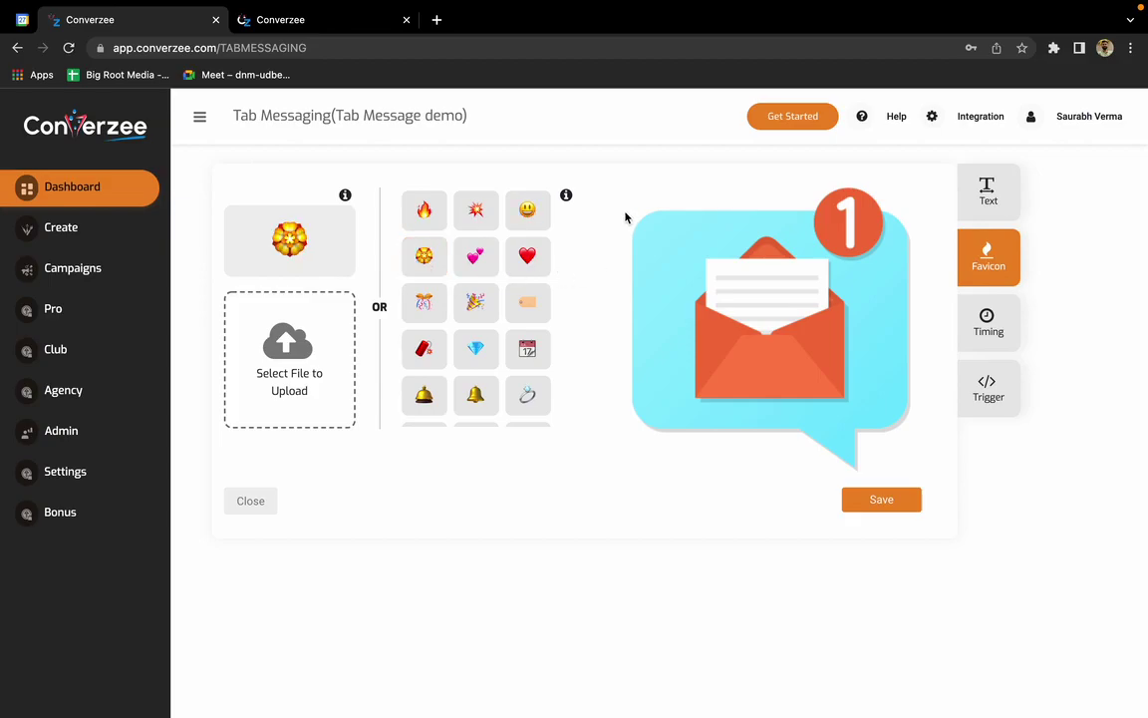
click(1004, 328)
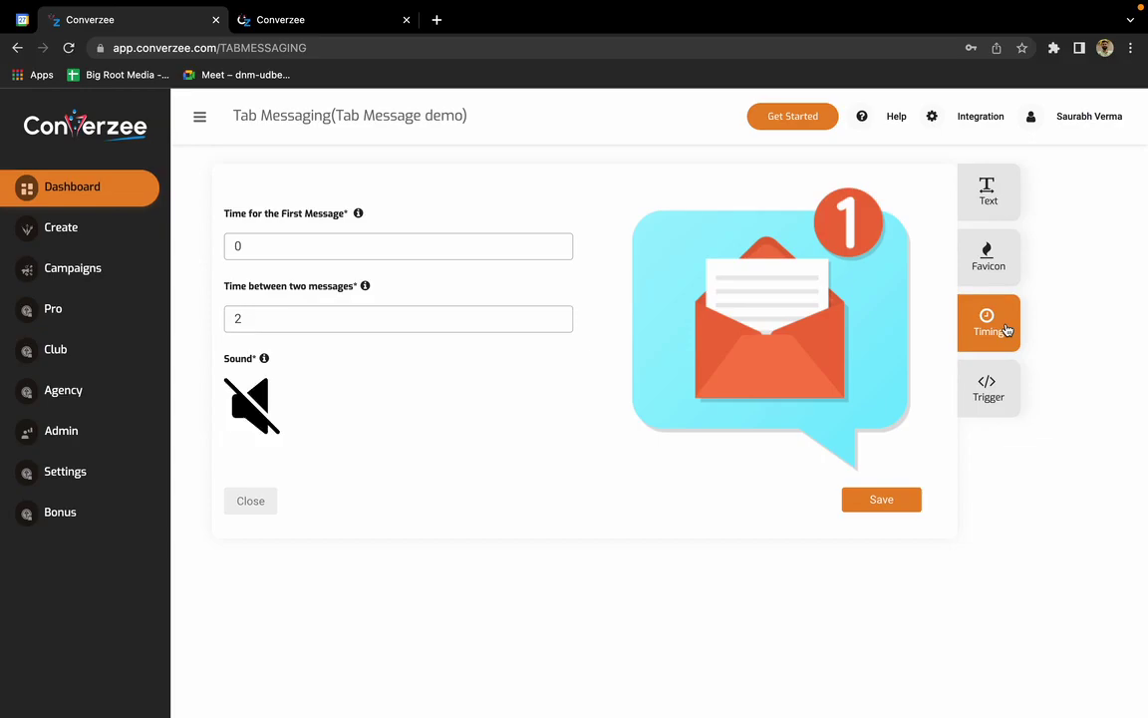
Enable the notification sound, keeping first message at 0 and interval at 2.
click(363, 249)
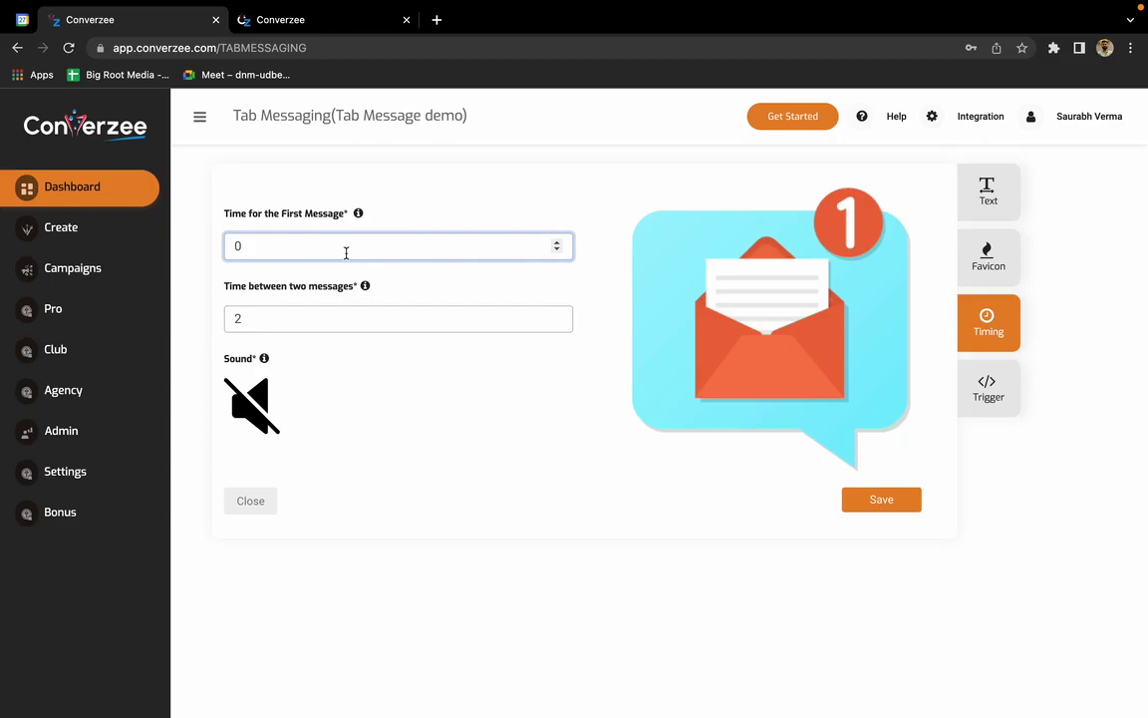
click(346, 311)
click(413, 290)
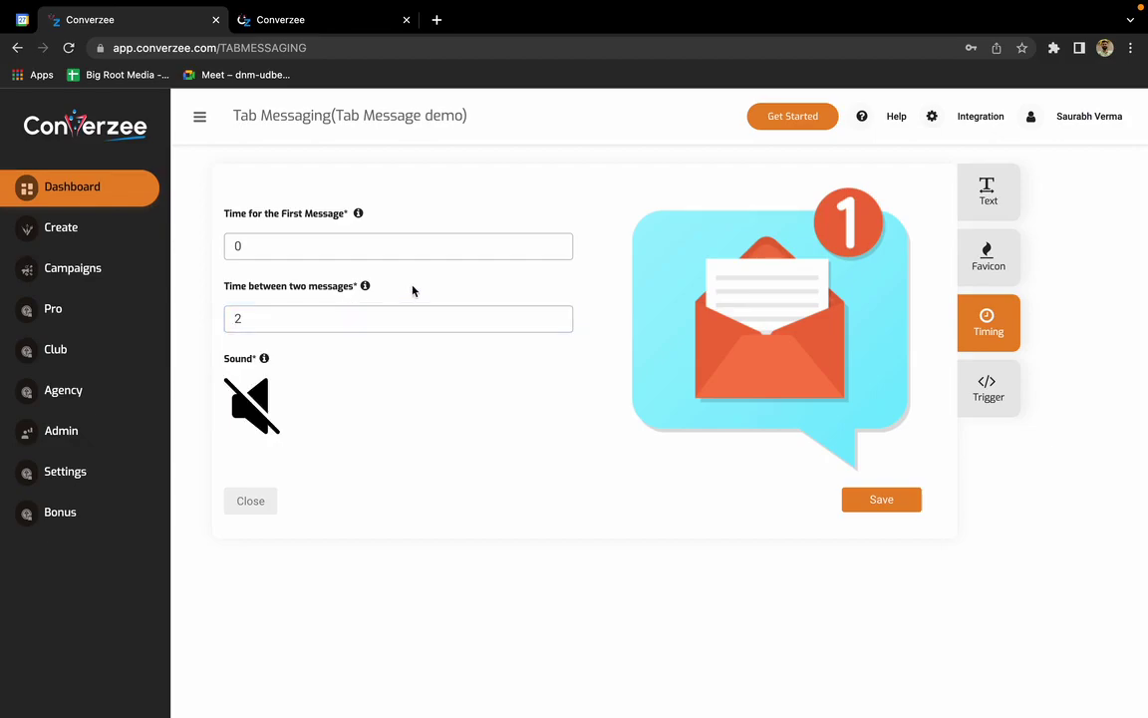
click(252, 403)
Copy the converzee.com demo page address from the other browser tab.
click(1007, 394)
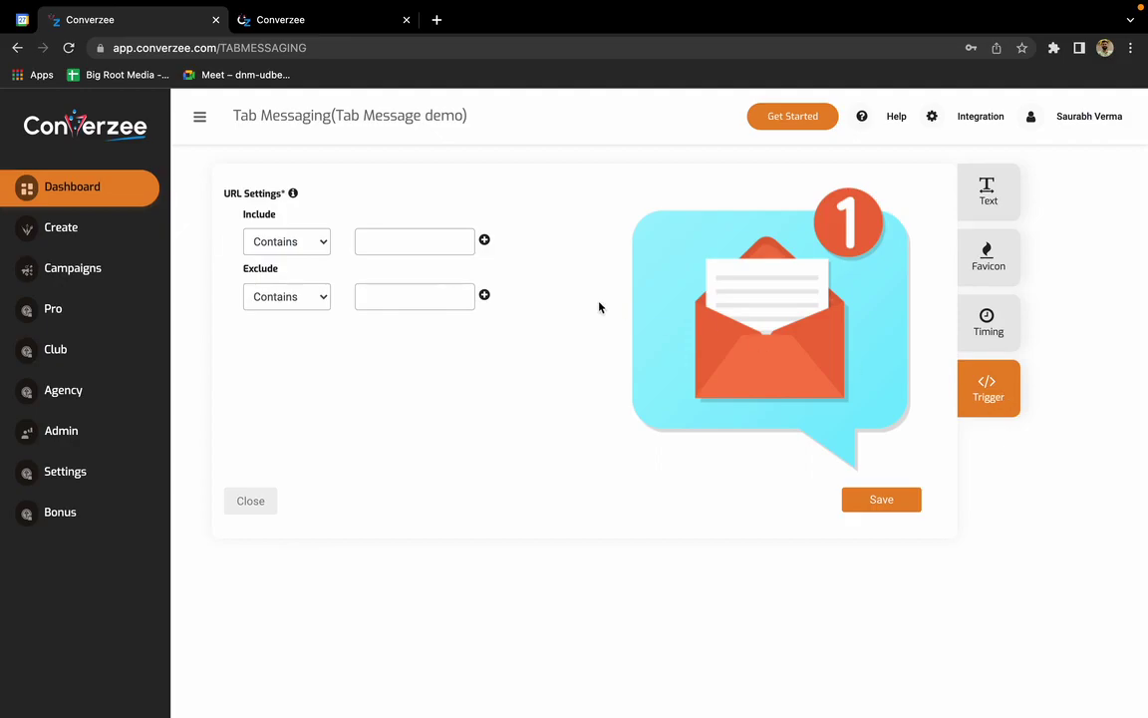
click(321, 34)
click(313, 47)
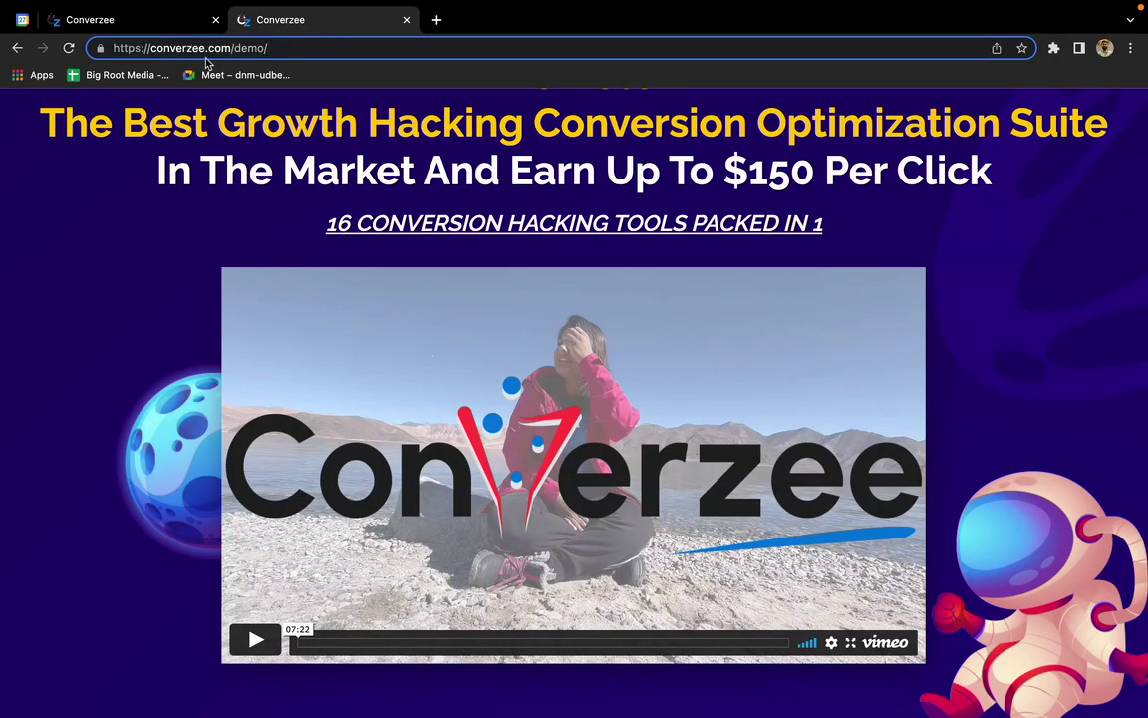
drag(233, 48, 126, 44)
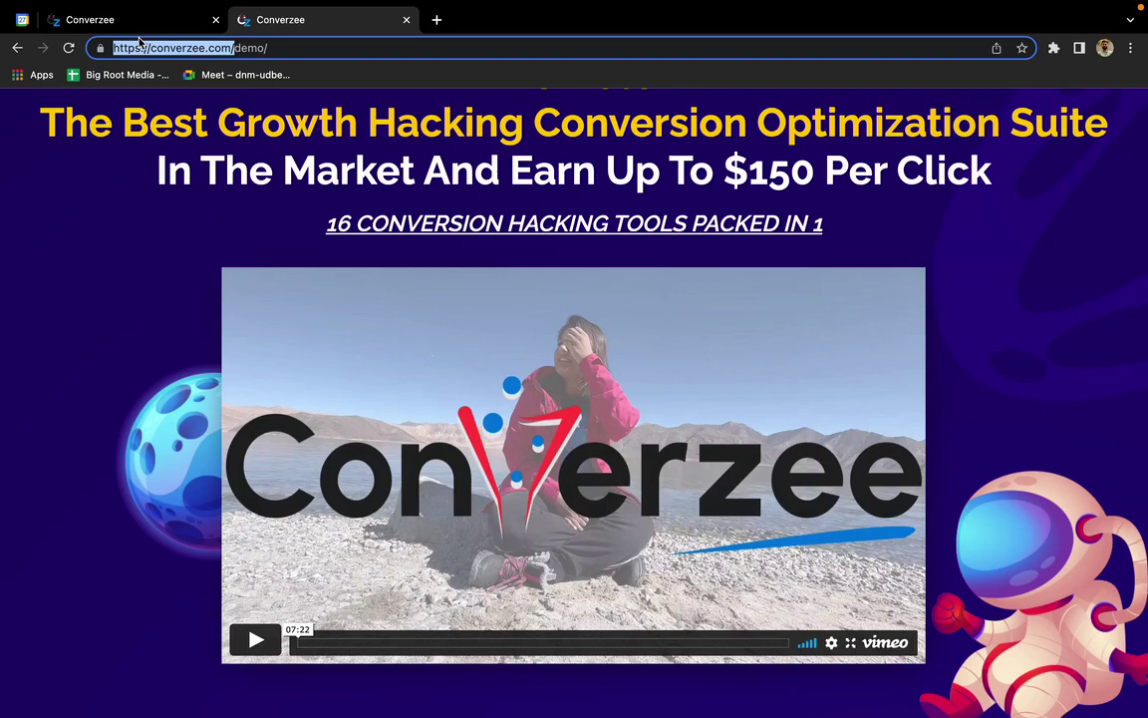
key(ctrl+a)
click(269, 48)
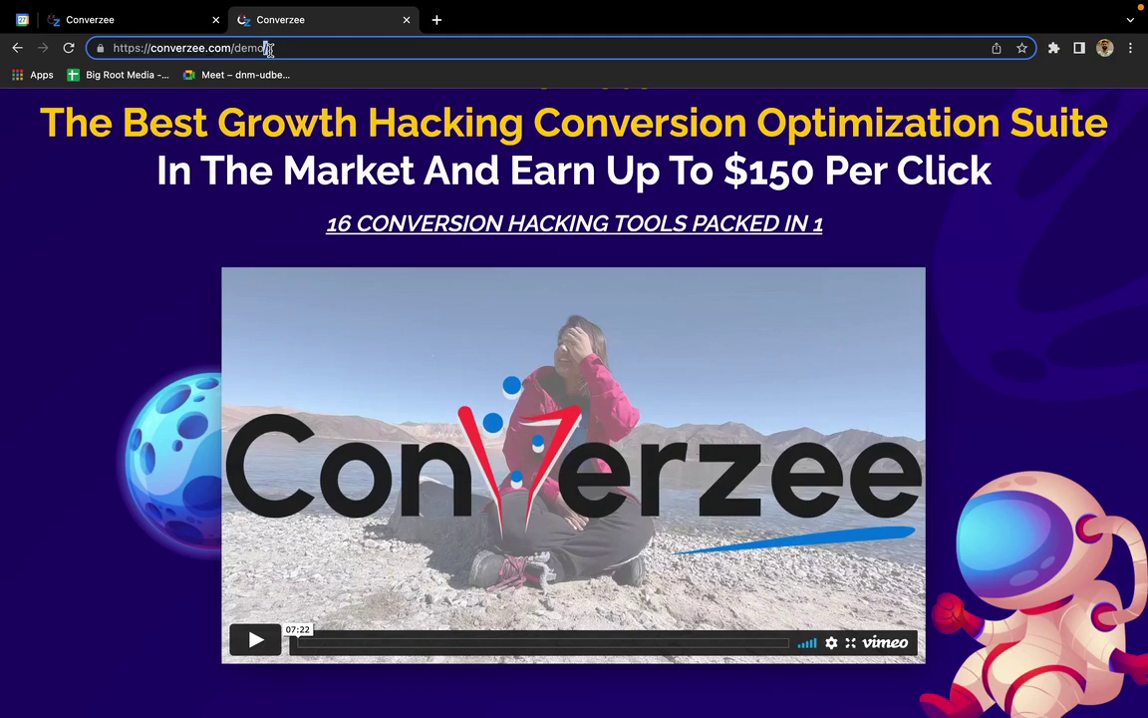
key(ctrl+a)
click(144, 21)
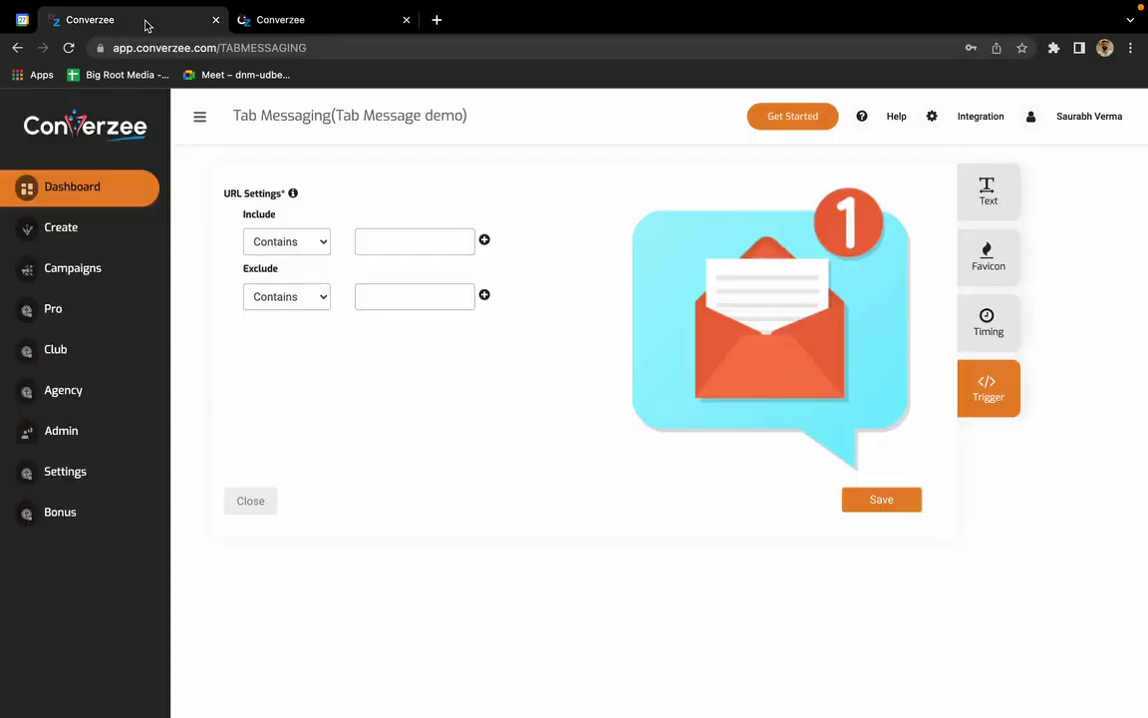
Paste the demo URL as the Include URL rule and save the campaign.
click(388, 245)
key(ctrl+v)
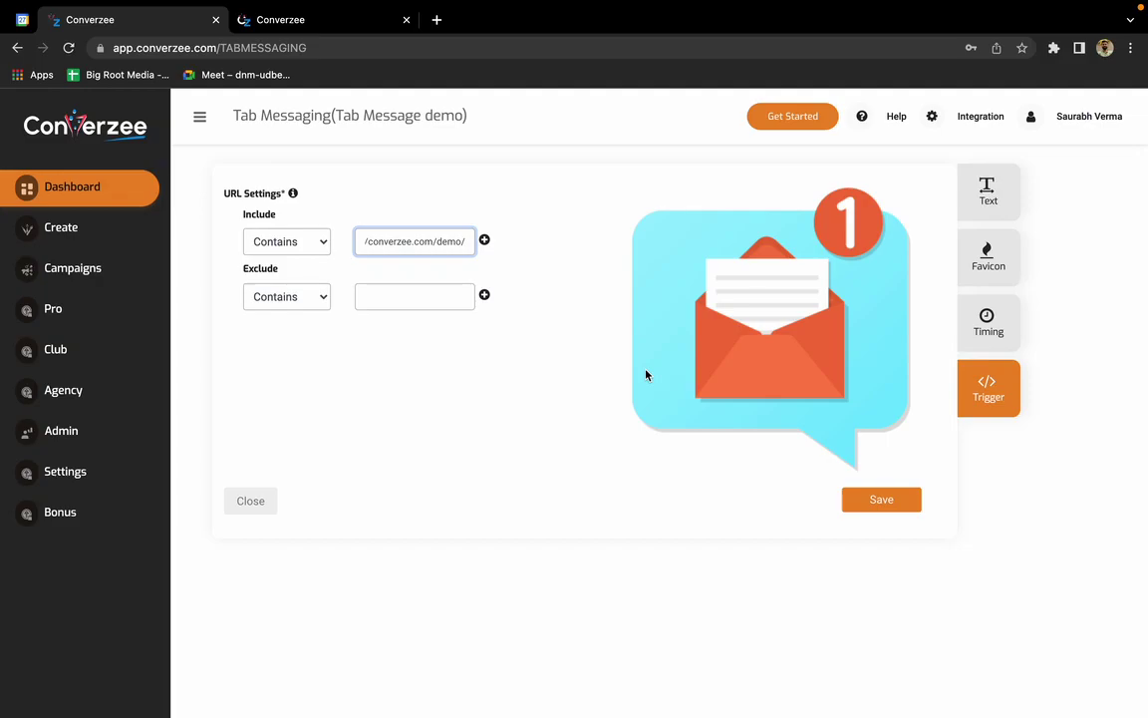
click(882, 499)
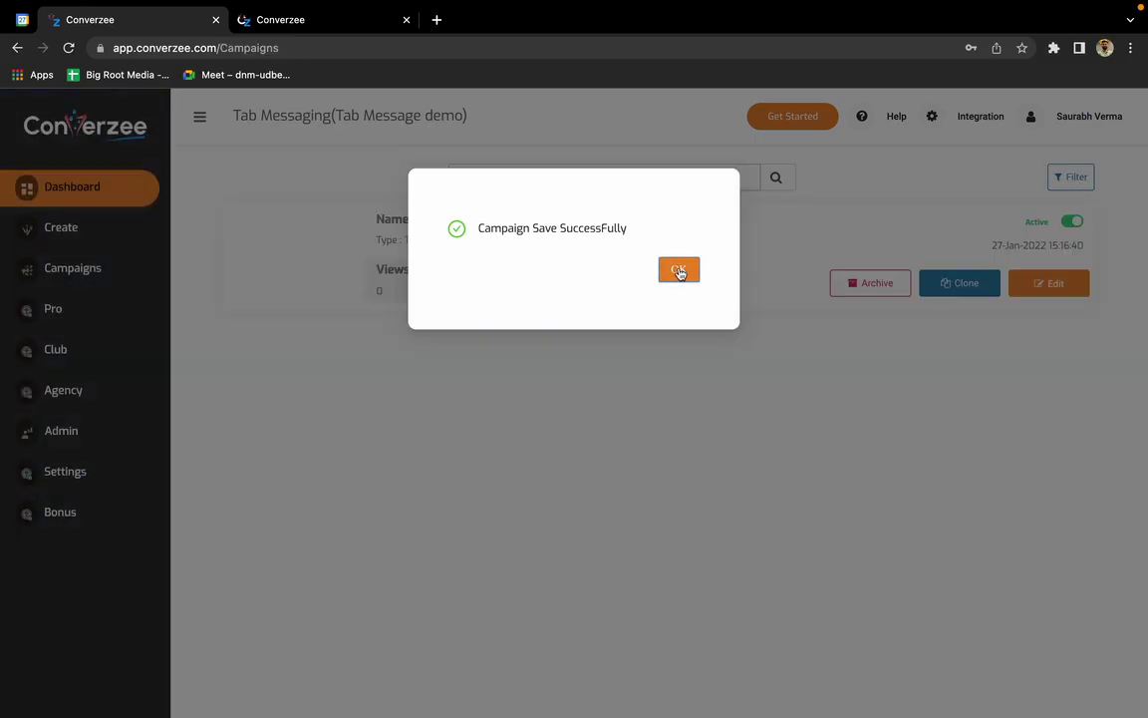
Reload the demo page to see its title rotate the messages, then return to Campaigns.
click(678, 269)
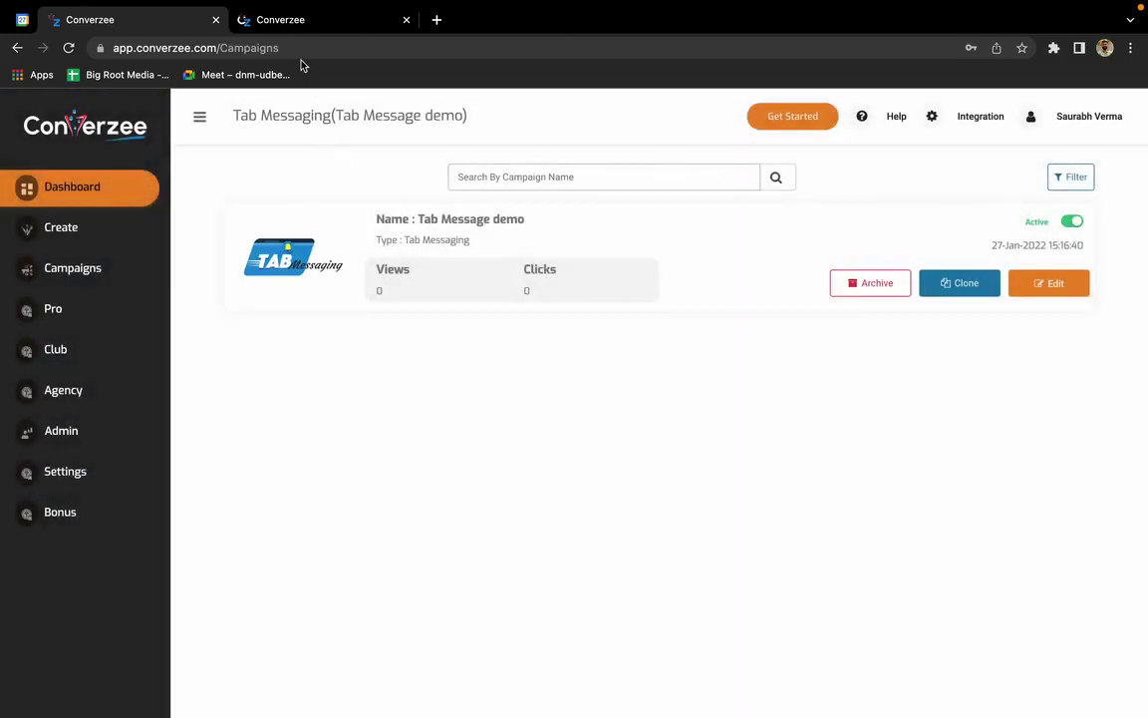
click(301, 22)
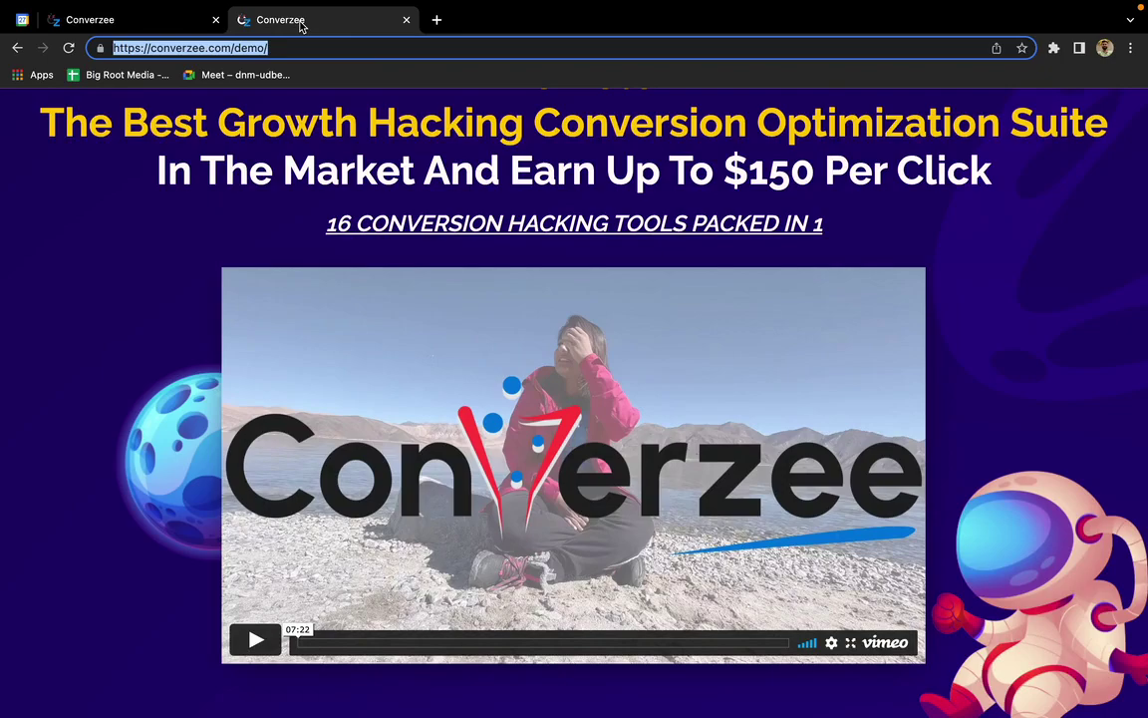
key(Return)
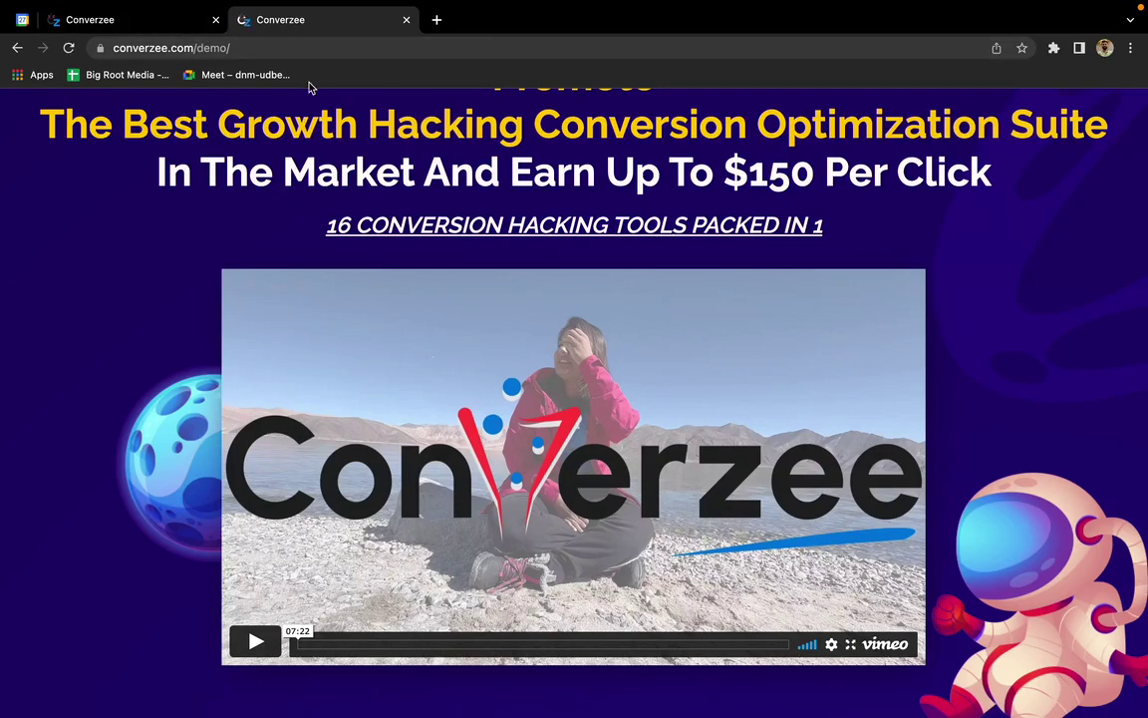
click(176, 25)
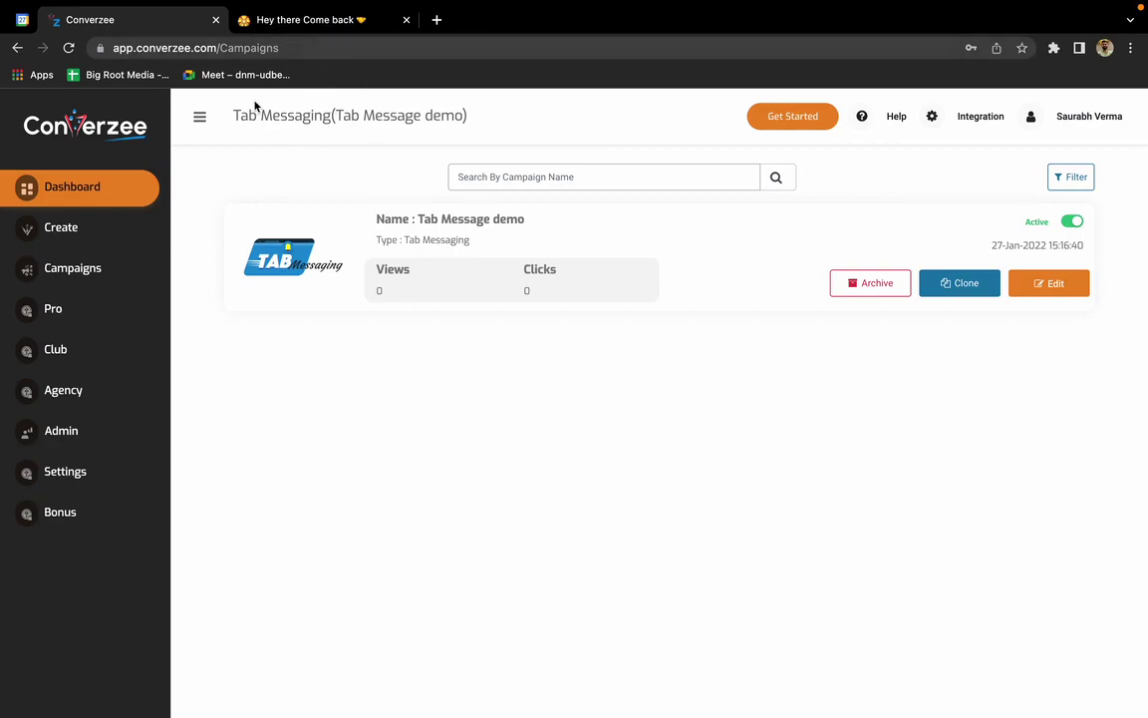
Create a HELLO BAR + Timer campaign named 'Hellobar+timer Demo' and continue to its layout editor.
click(62, 228)
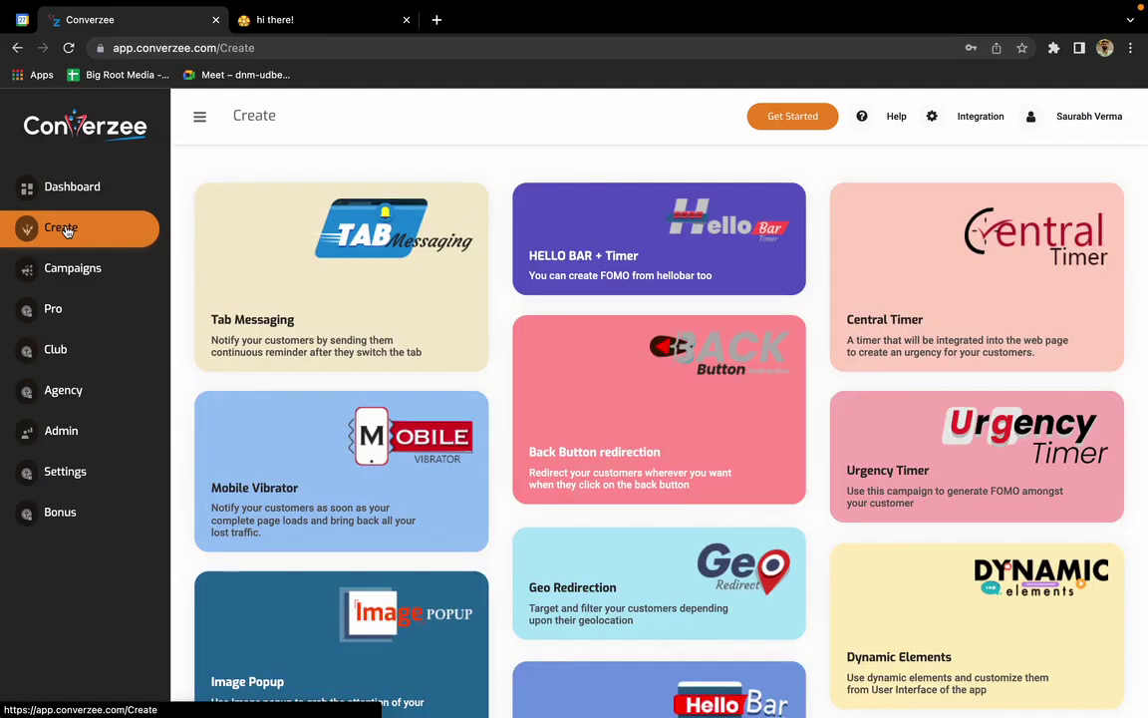
scroll(399, 503, down, 3)
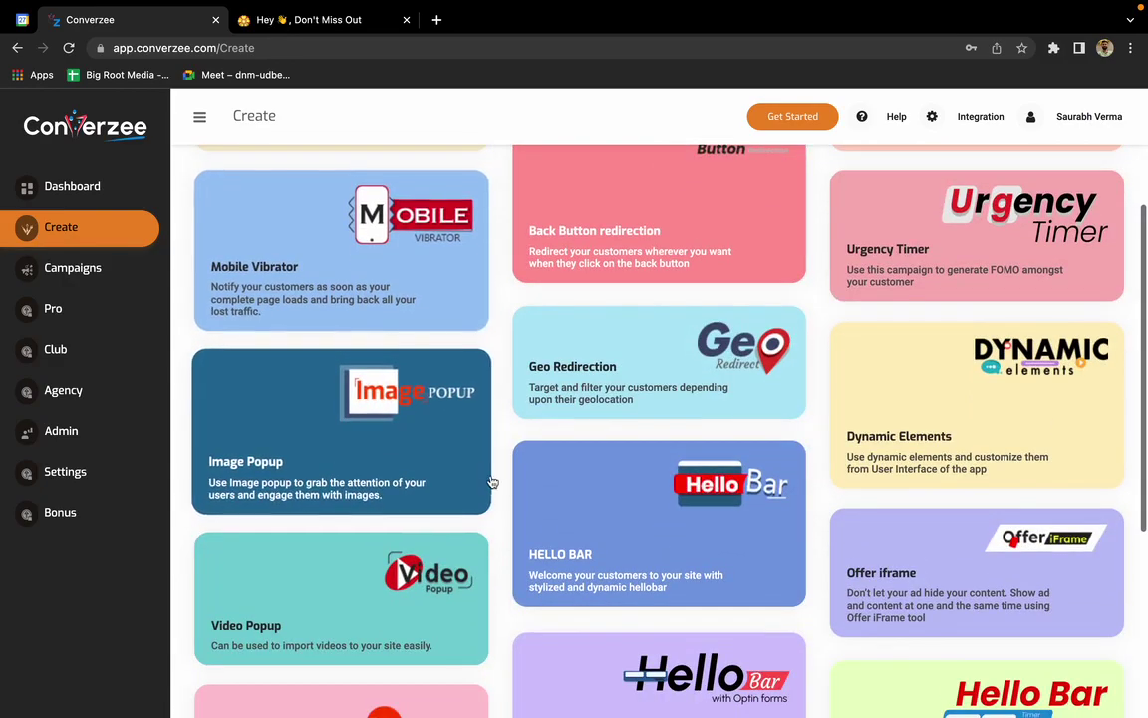
scroll(504, 490, down, 3)
scroll(505, 490, down, 1)
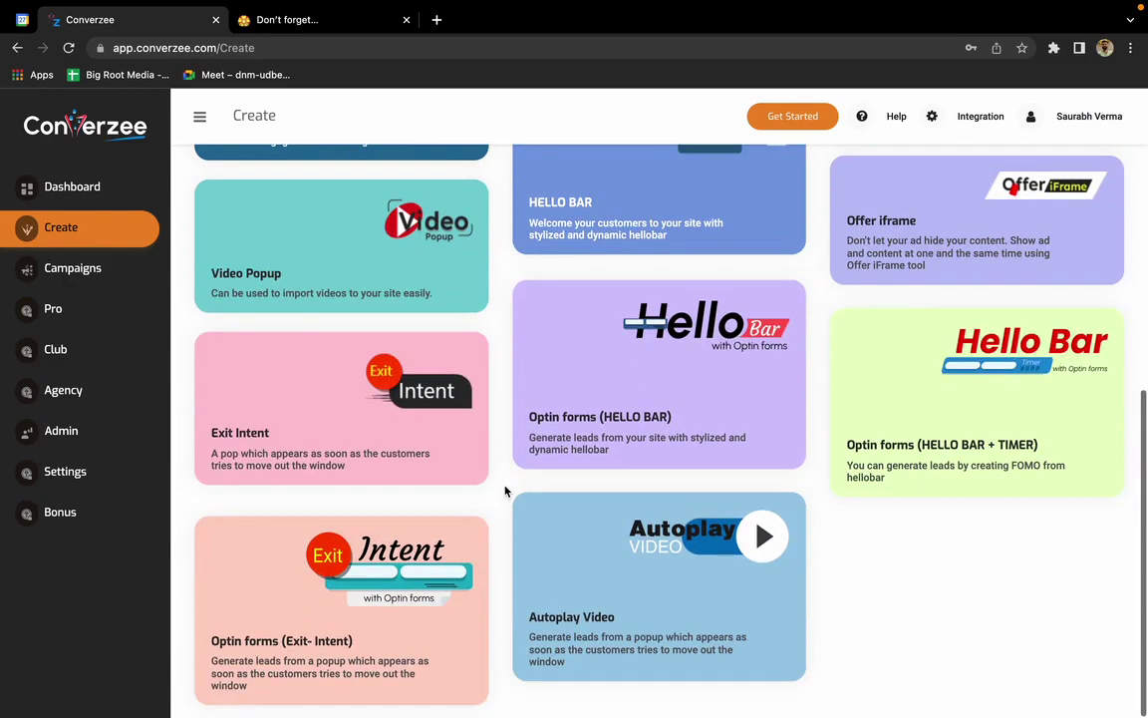
scroll(504, 491, up, 6)
click(661, 223)
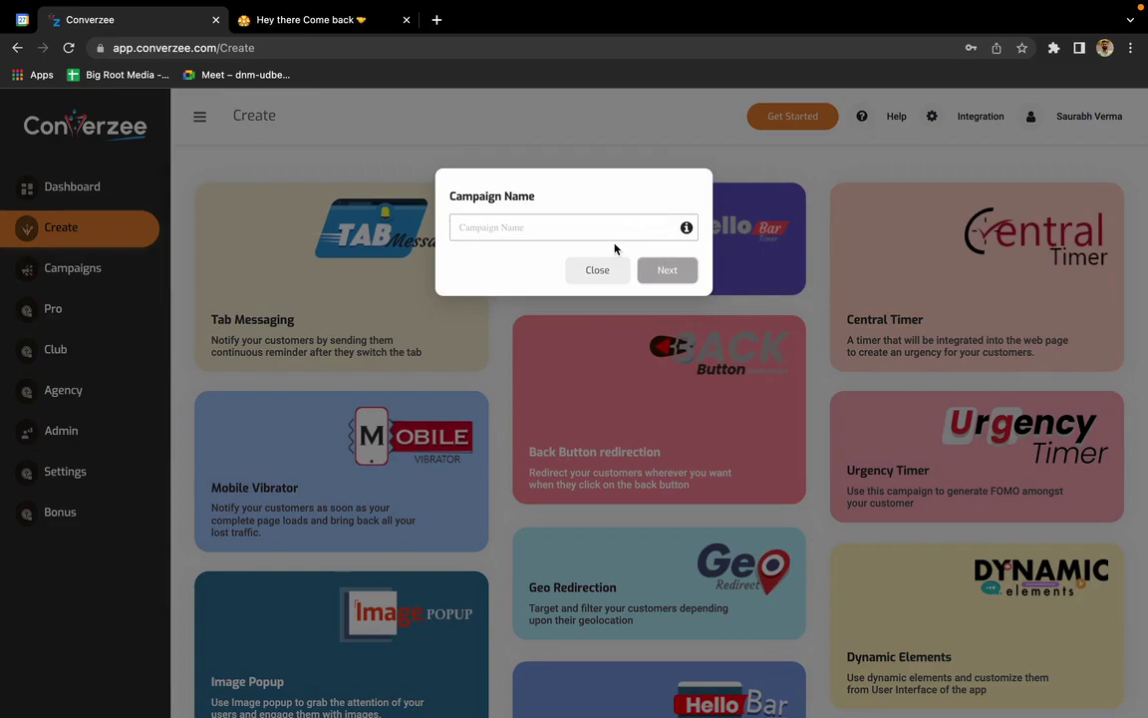
click(618, 230)
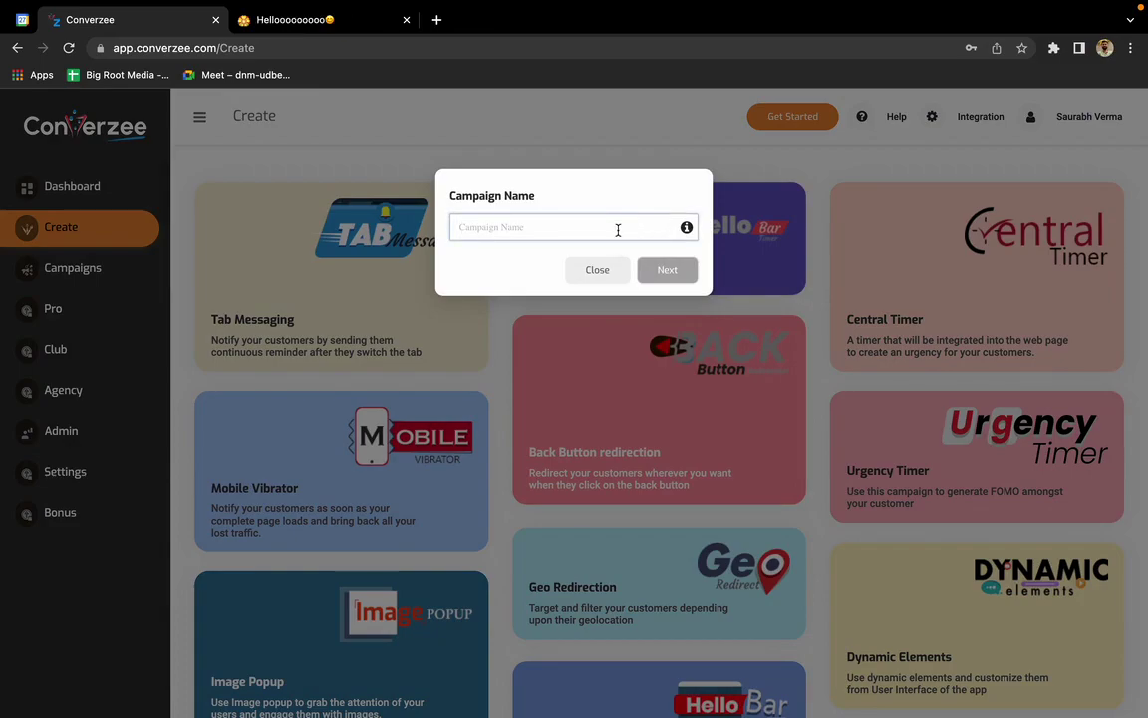
text(Hellobar+t)
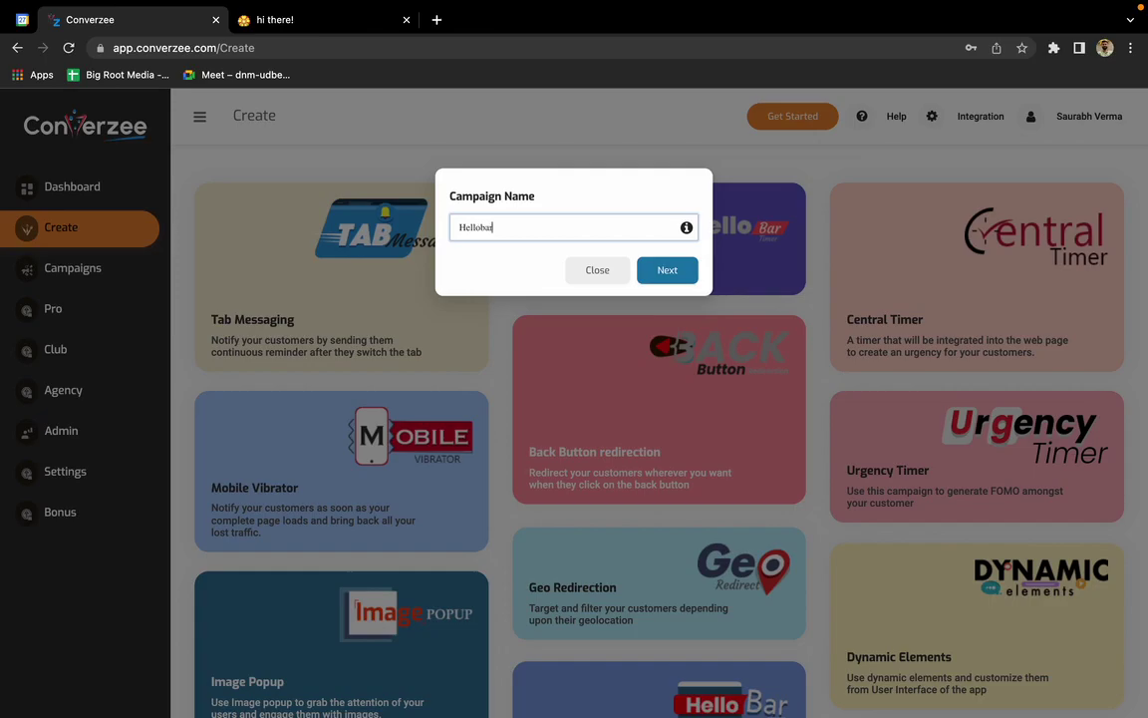
text(imer )
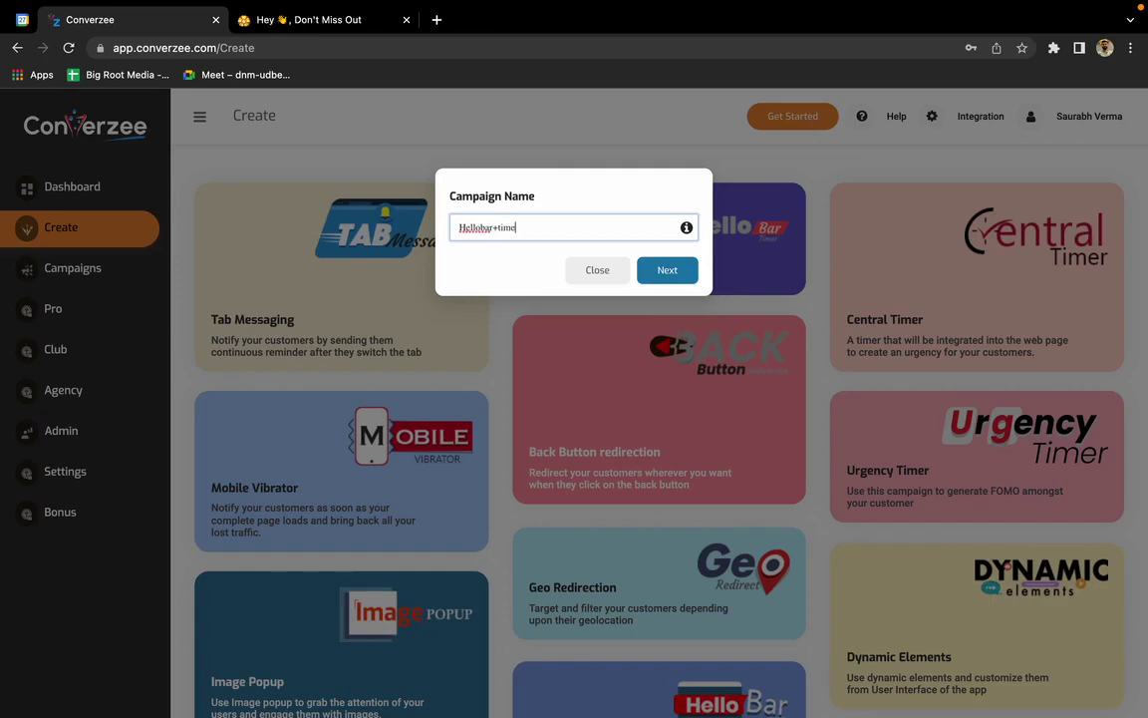
text(Demo)
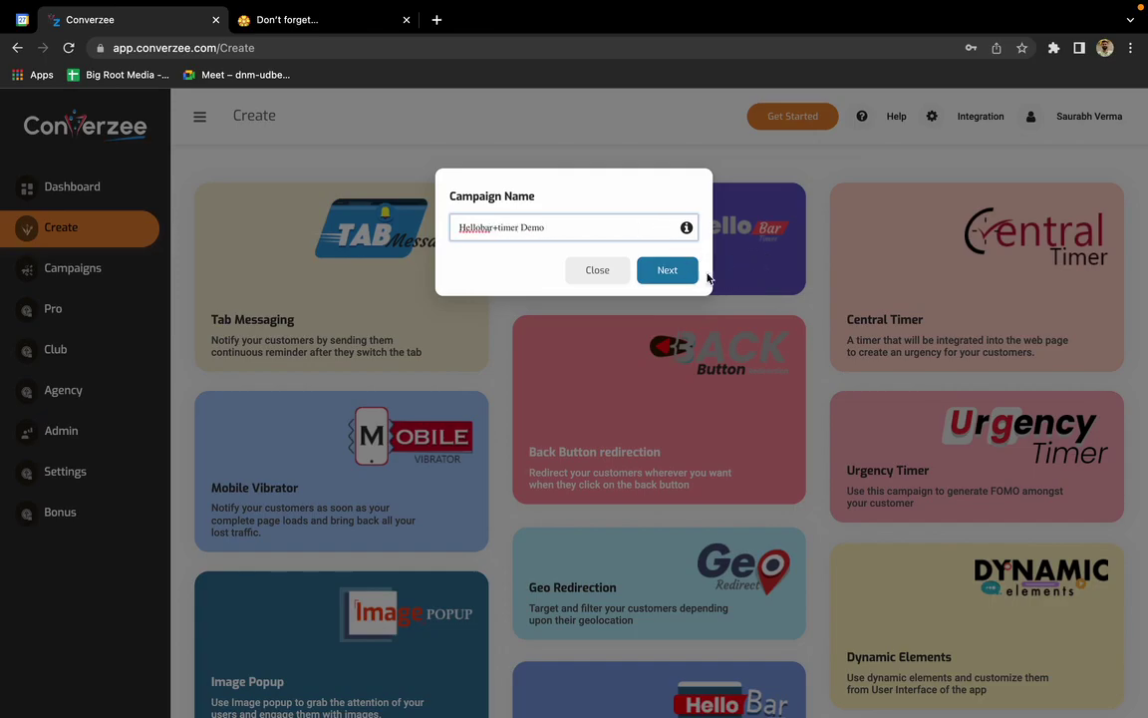
click(687, 273)
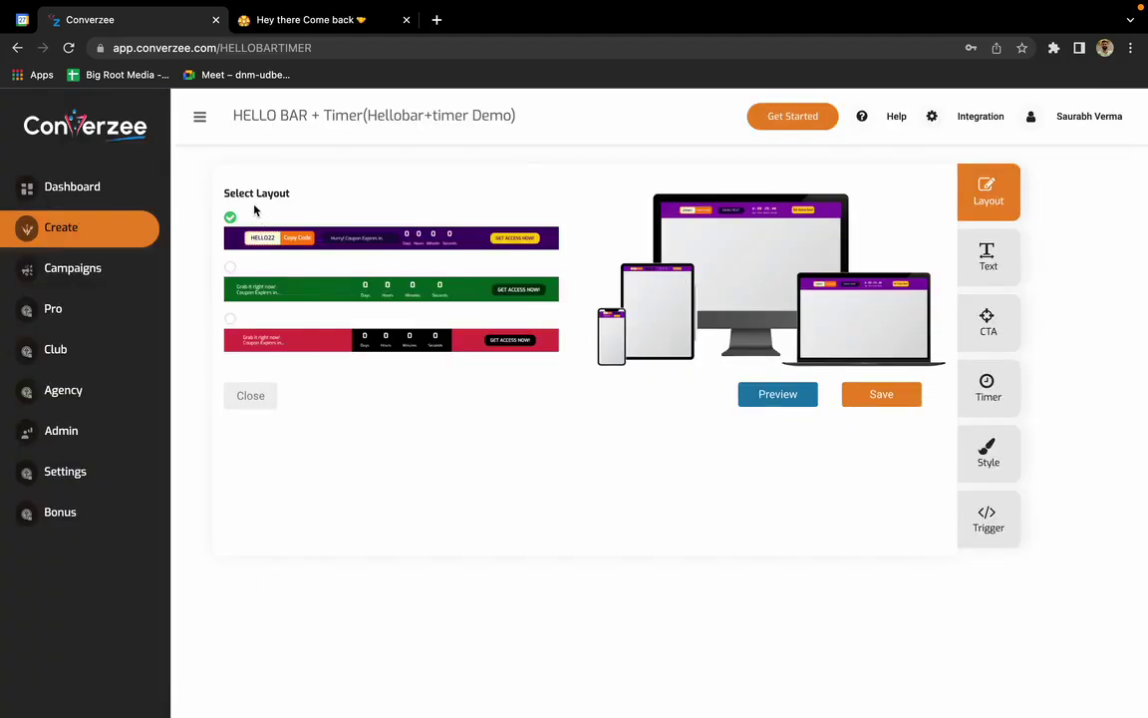
Preview the green countdown layout, then settle on the red countdown hello bar layout.
click(232, 265)
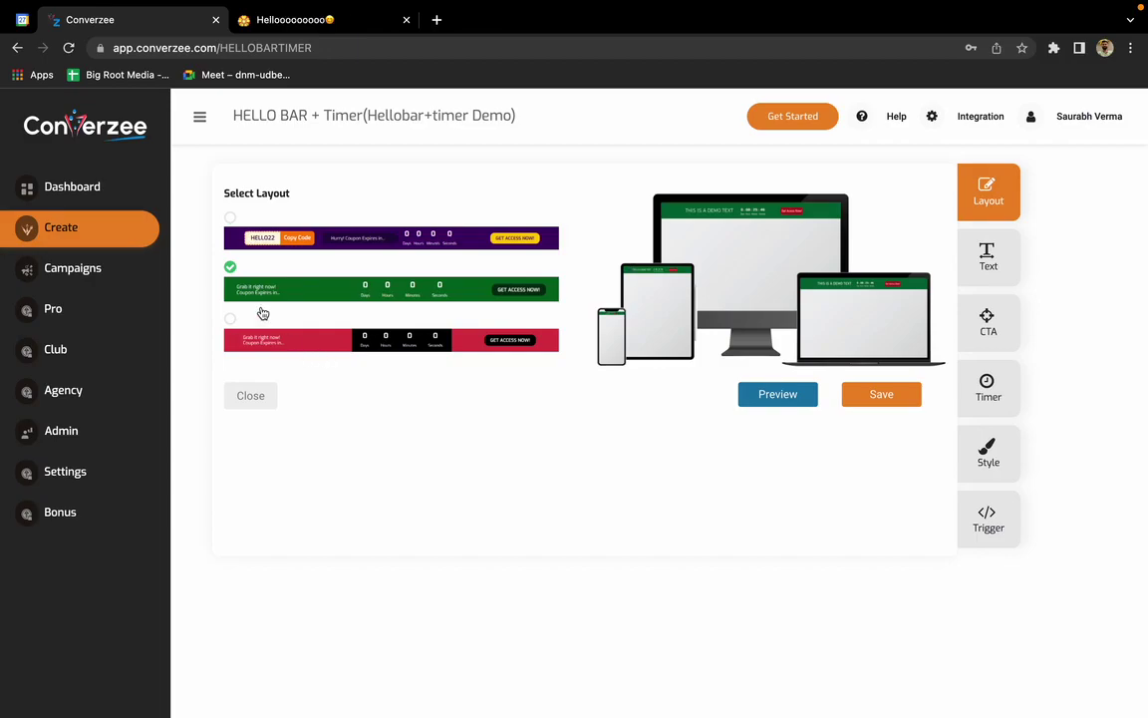
click(231, 318)
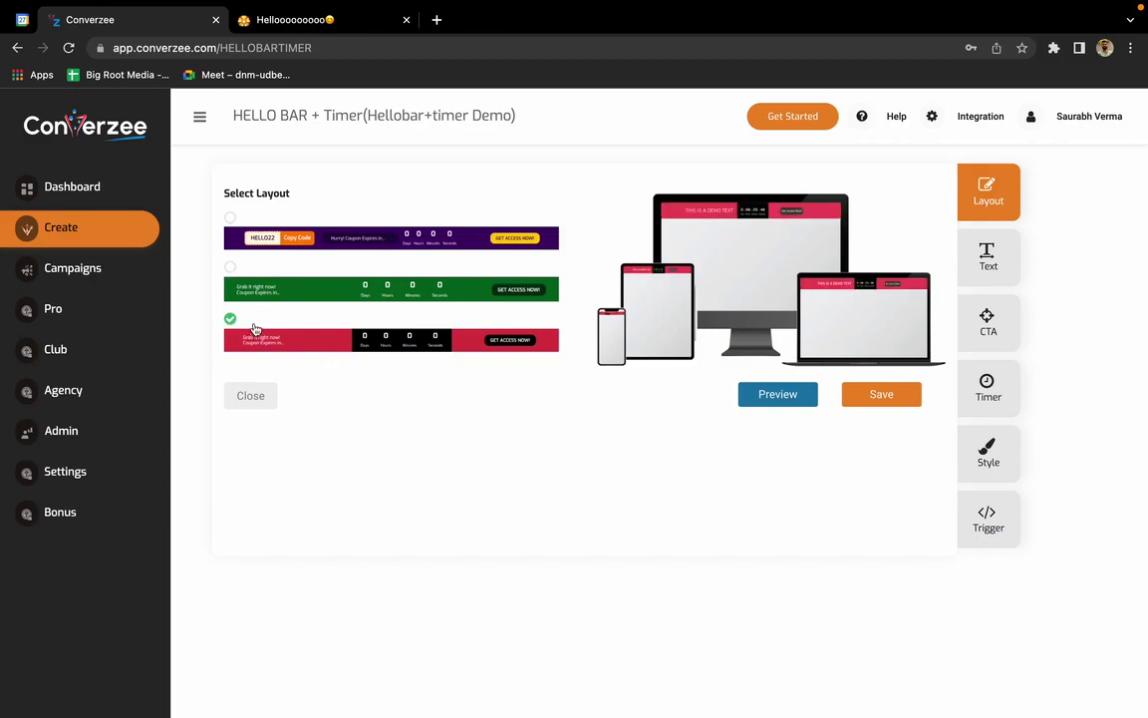
click(231, 217)
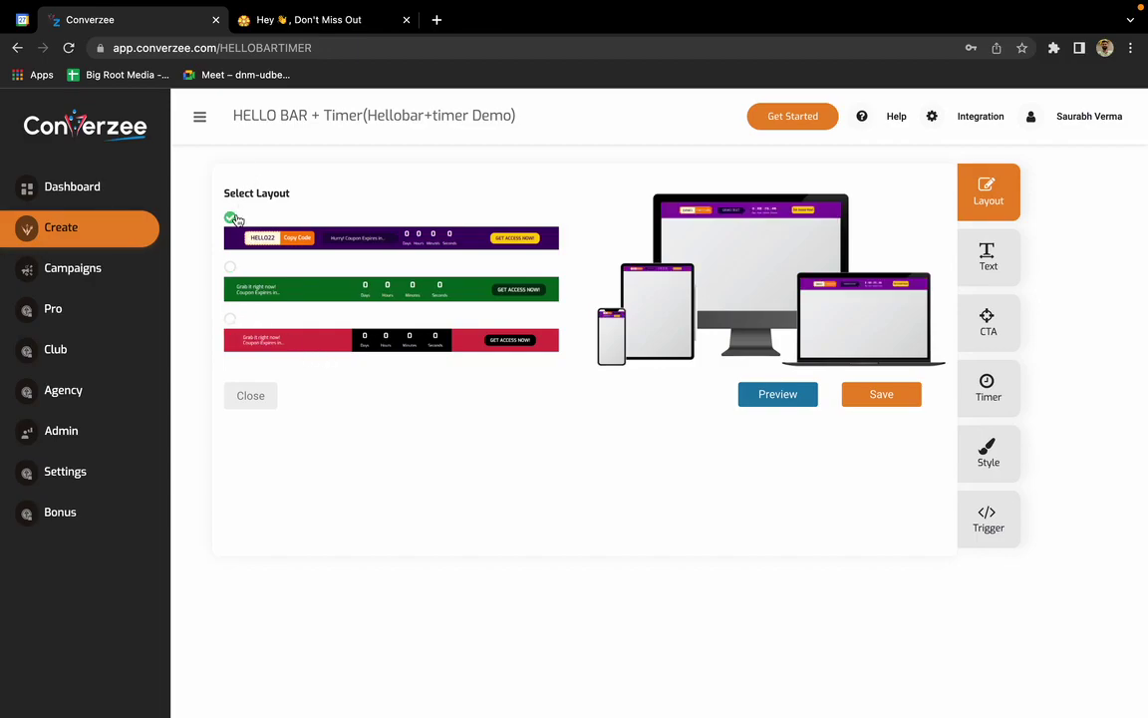
click(230, 266)
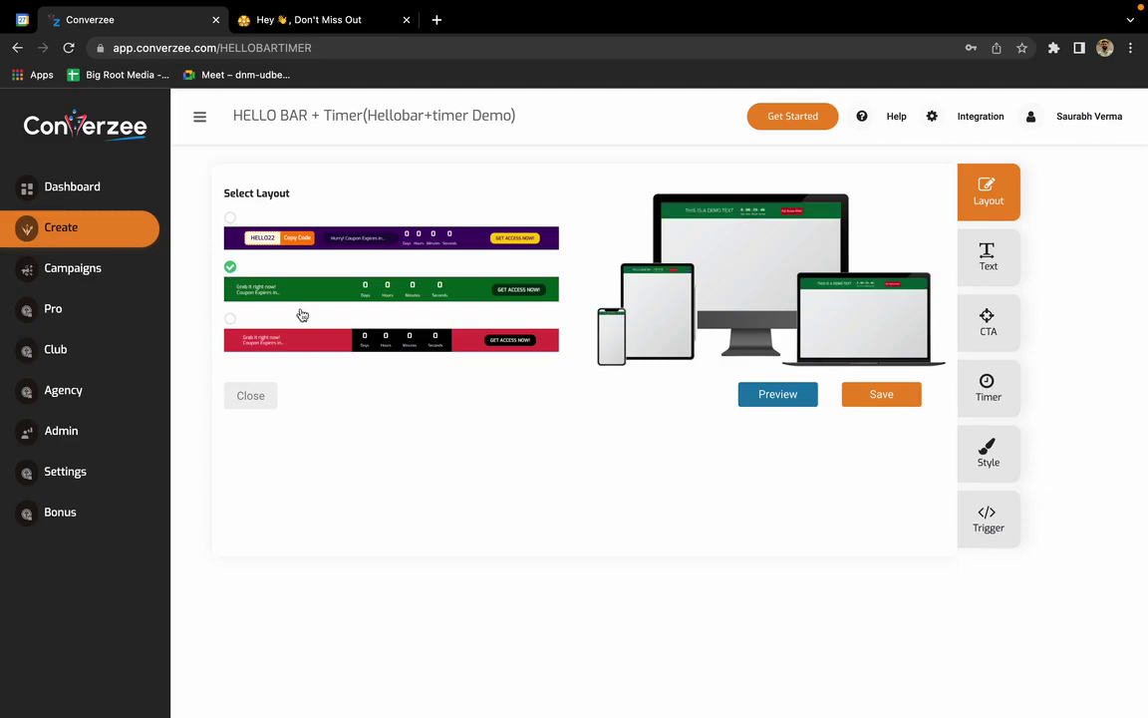
click(789, 394)
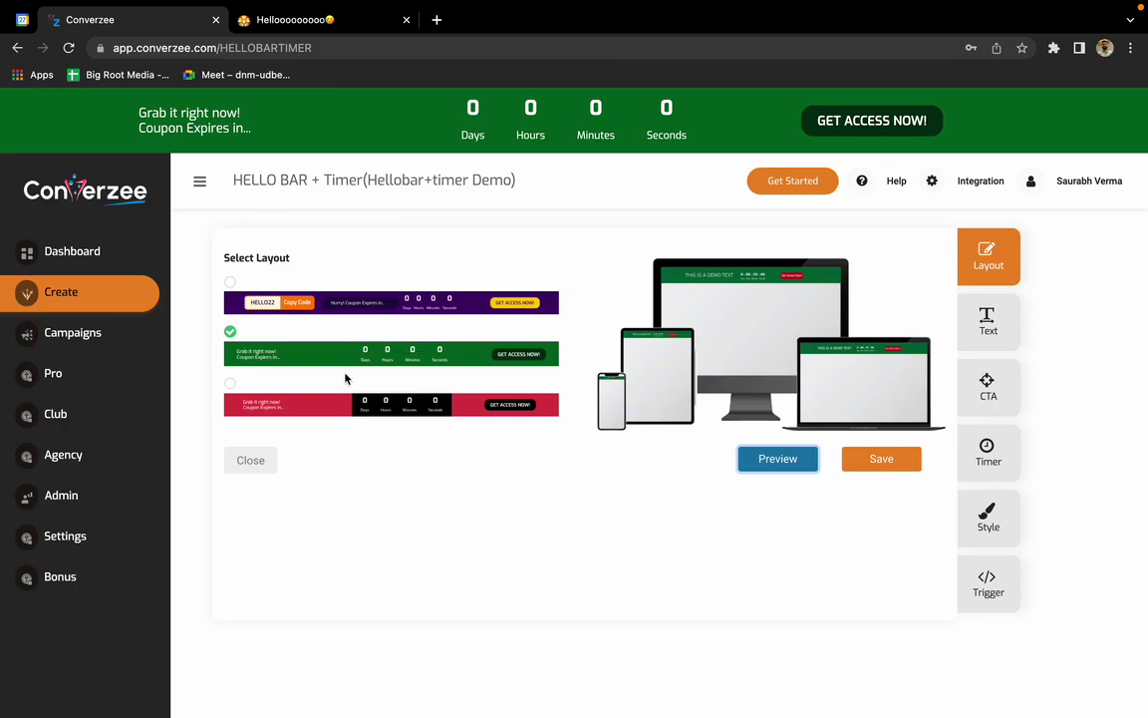
click(276, 388)
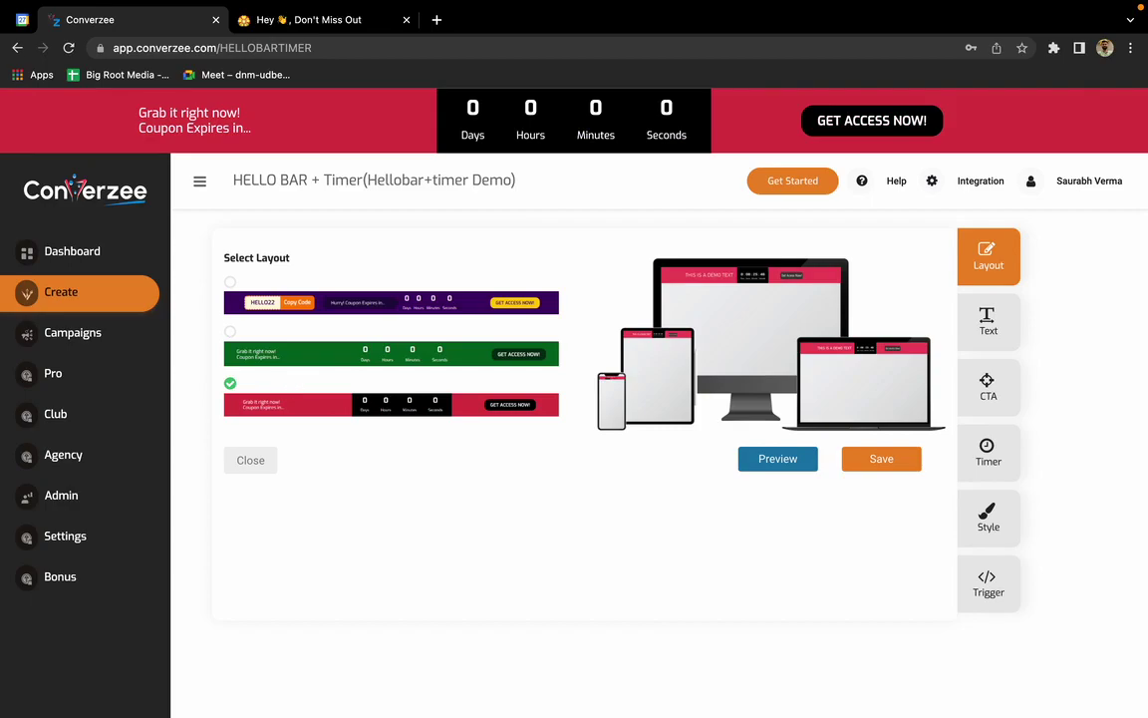
click(986, 336)
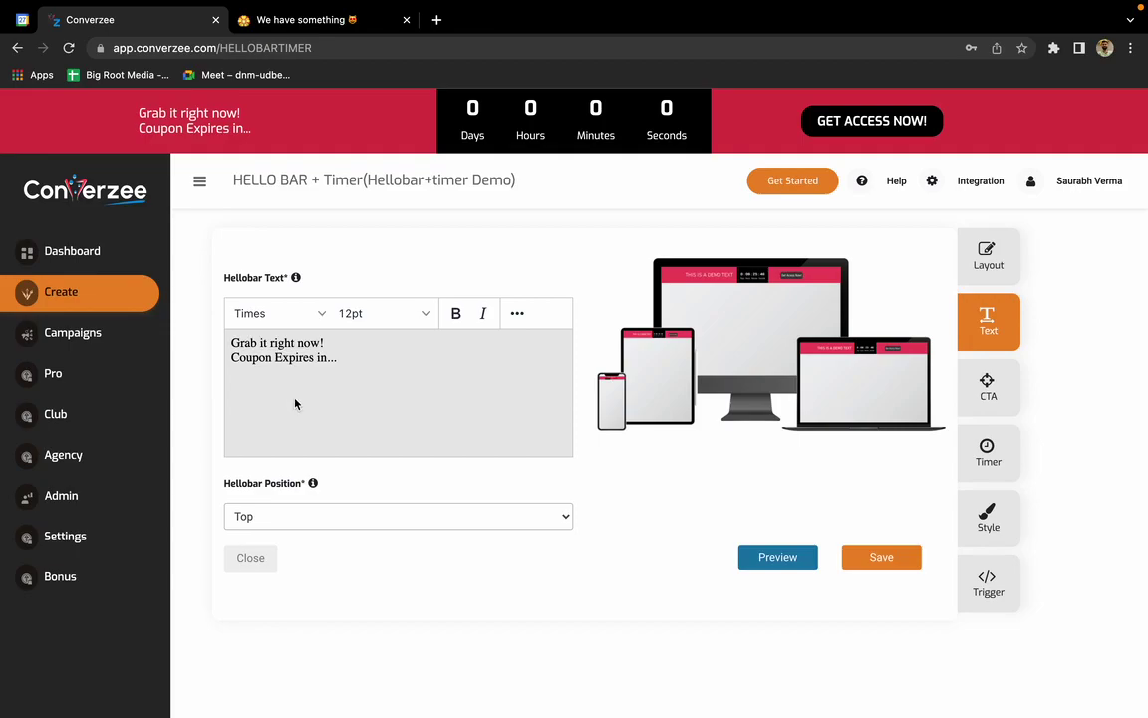
Replace the first line 'Grab it right now!' with 'Hurry Now!', keeping 'Coupon Expires in...' below.
click(343, 361)
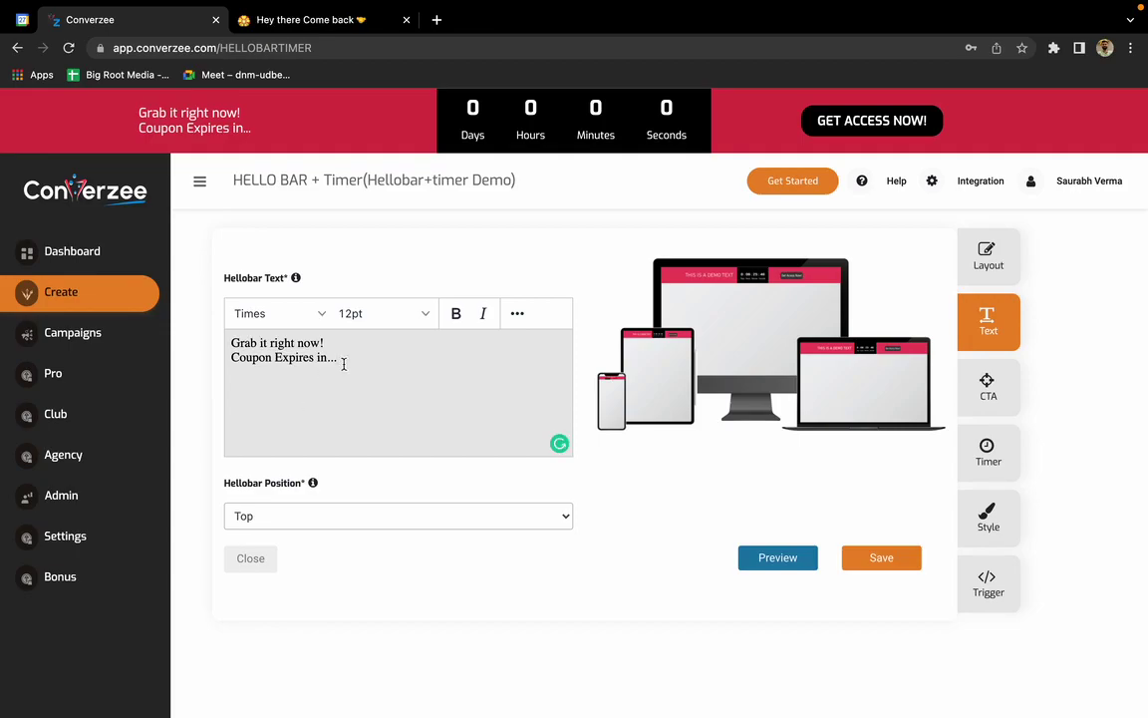
drag(137, 113, 251, 129)
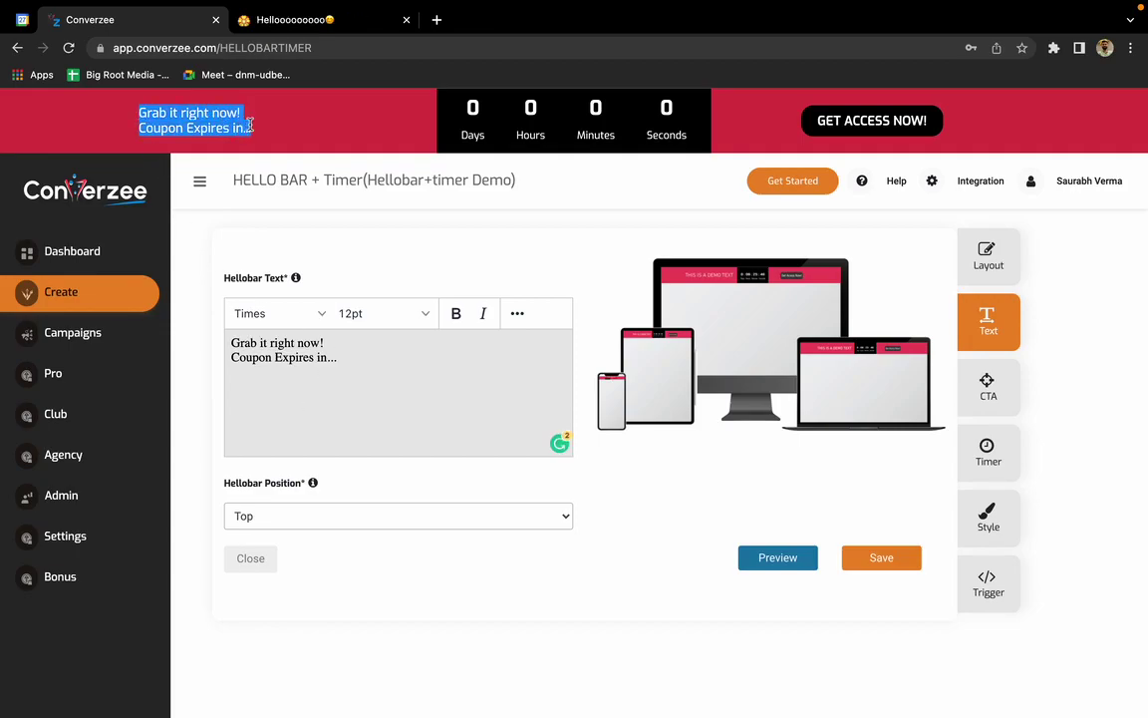
triple_click(257, 342)
double_click(289, 359)
triple_click(289, 360)
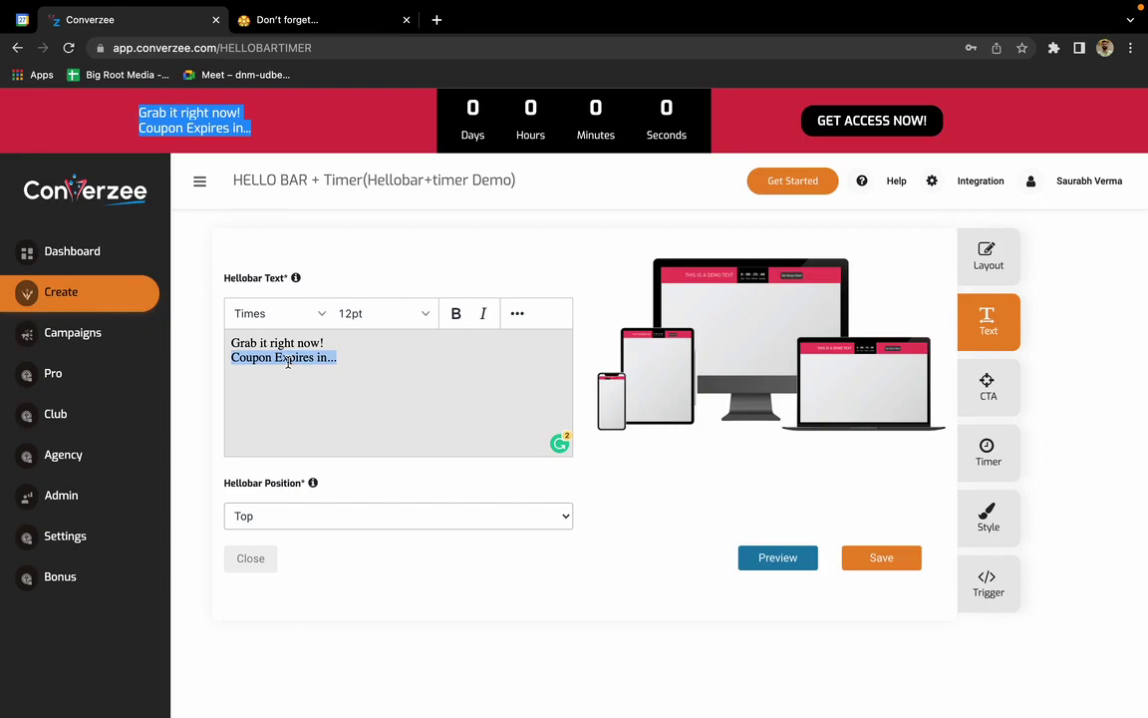
click(281, 344)
triple_click(280, 345)
text(Hu)
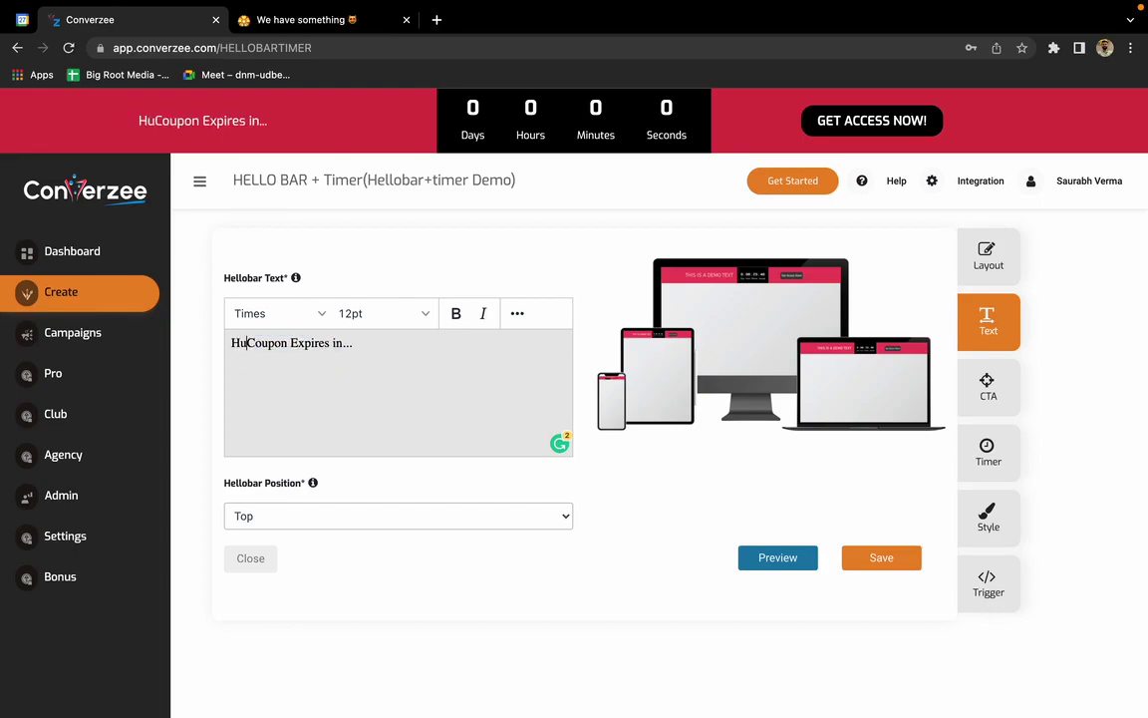
text(rry Now!)
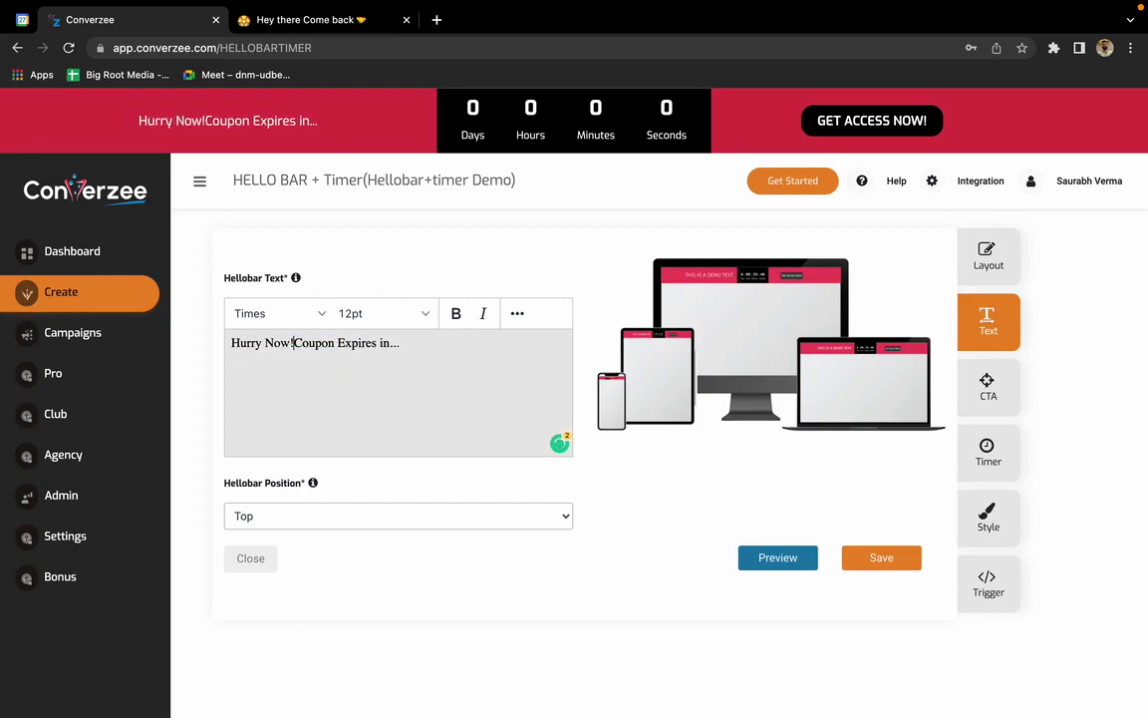
key(Return)
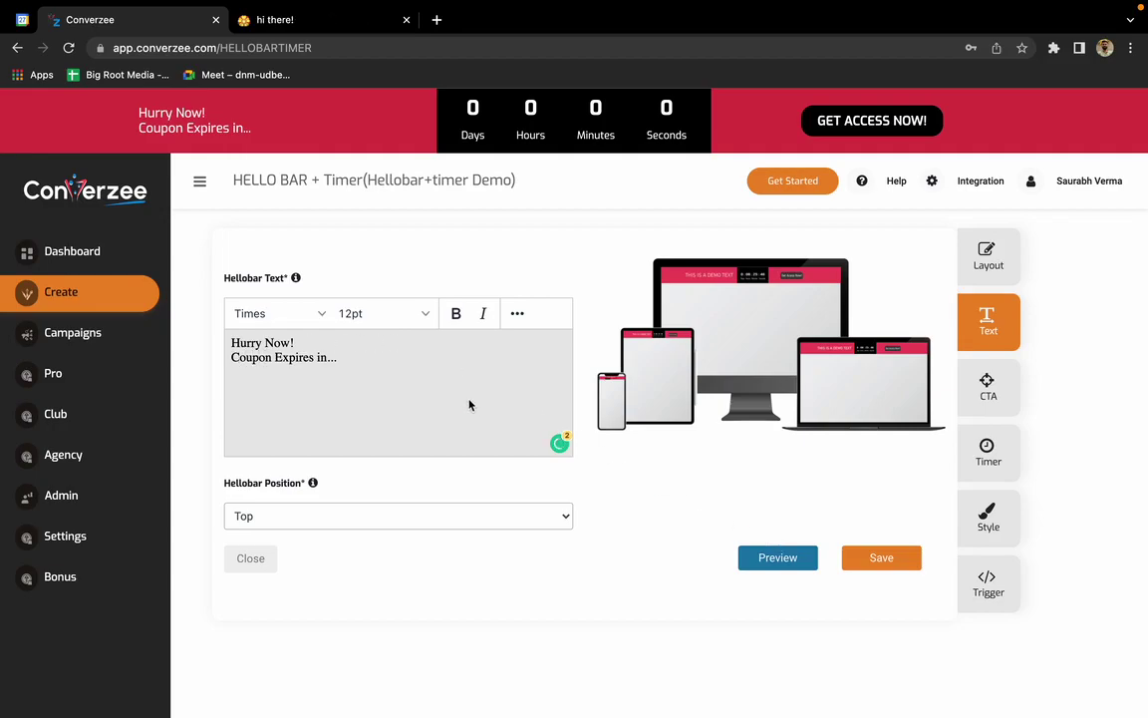
Make 'Hurry Now!' bold, try yellow, then settle on a light text colour.
triple_click(245, 340)
key(ctrl+b)
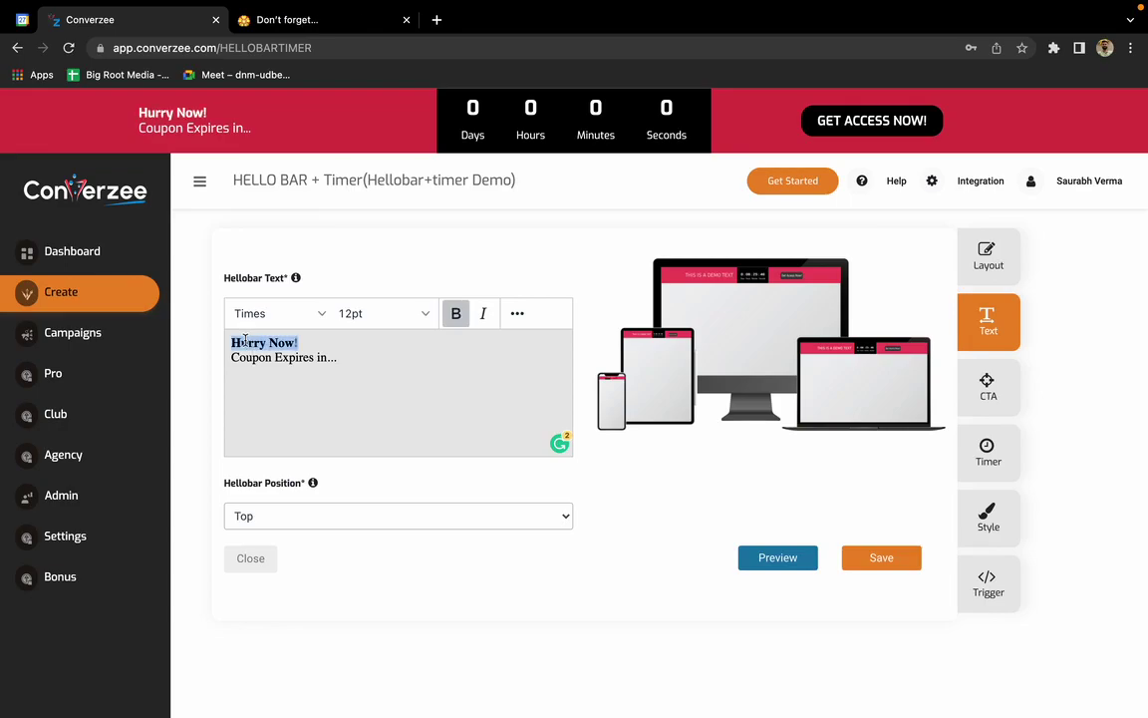
key(ctrl+b)
key(ctrl+b)
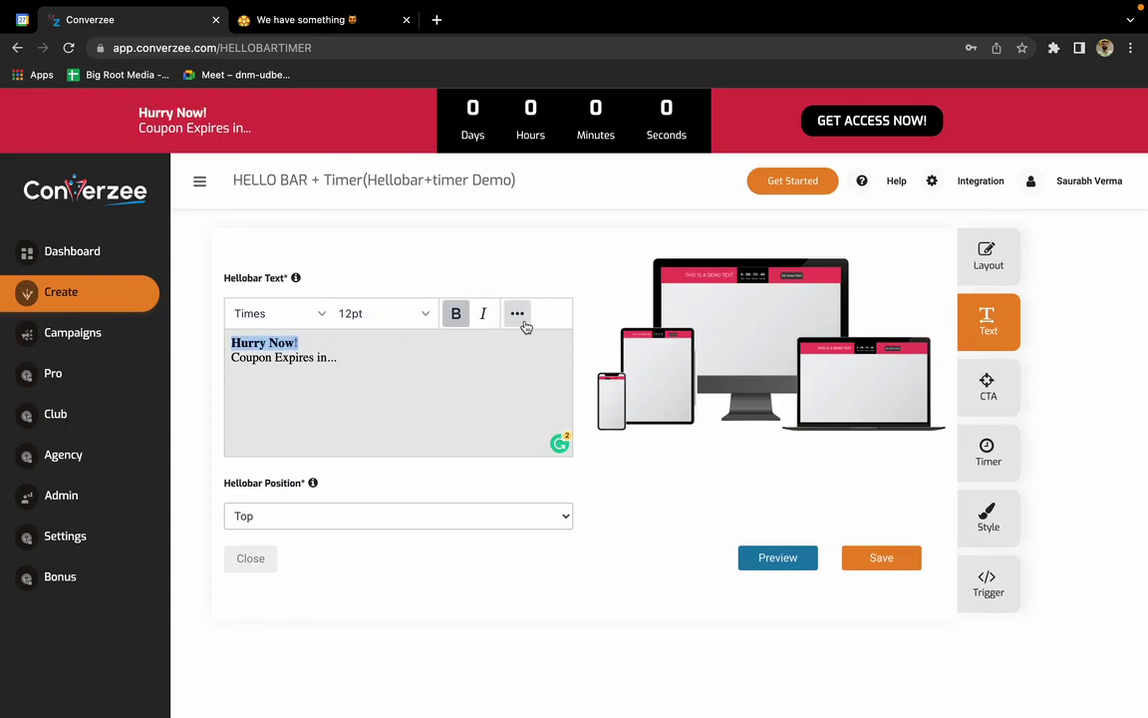
click(522, 315)
click(480, 343)
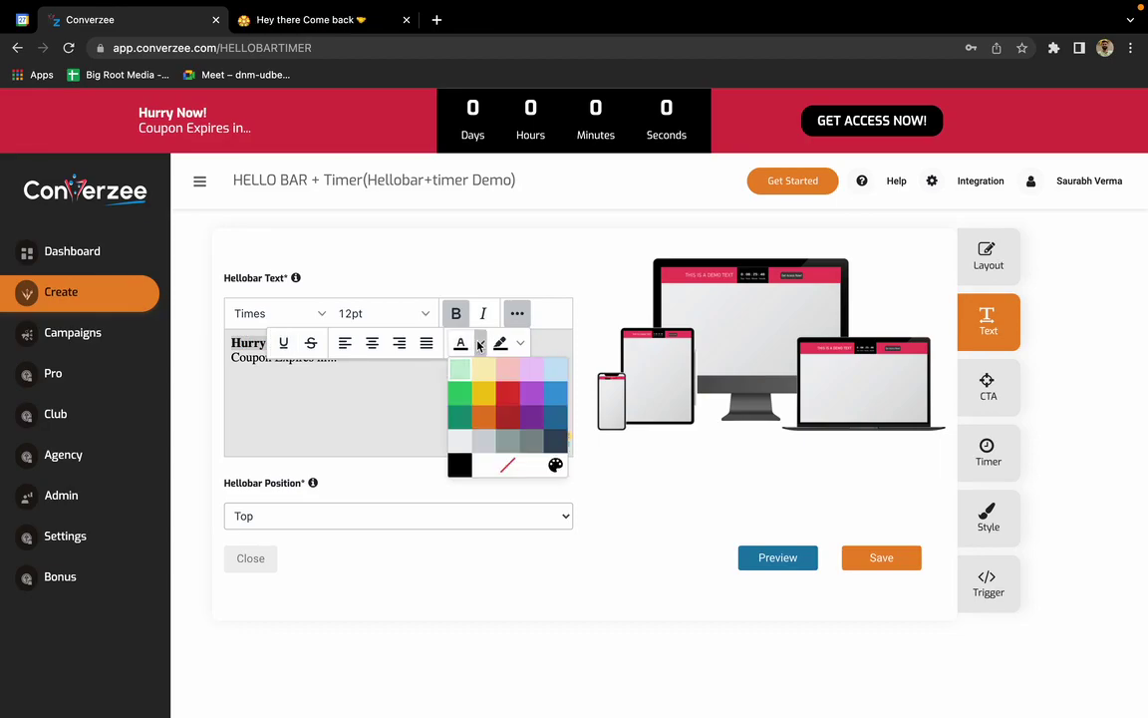
click(487, 400)
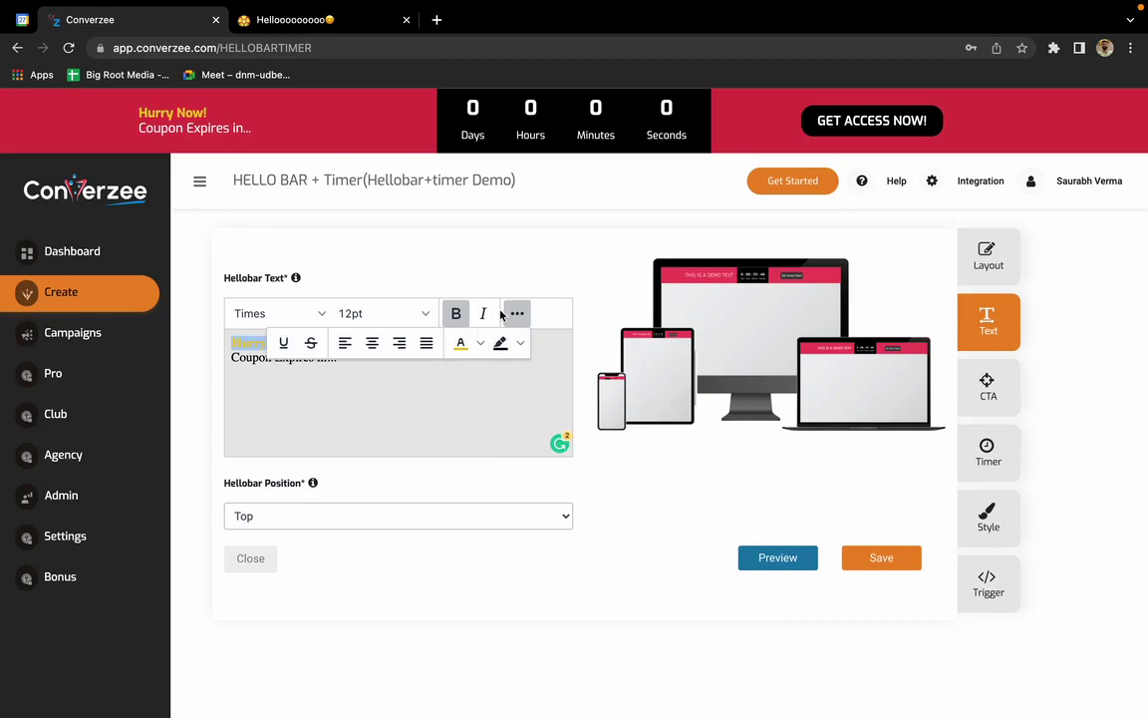
click(480, 343)
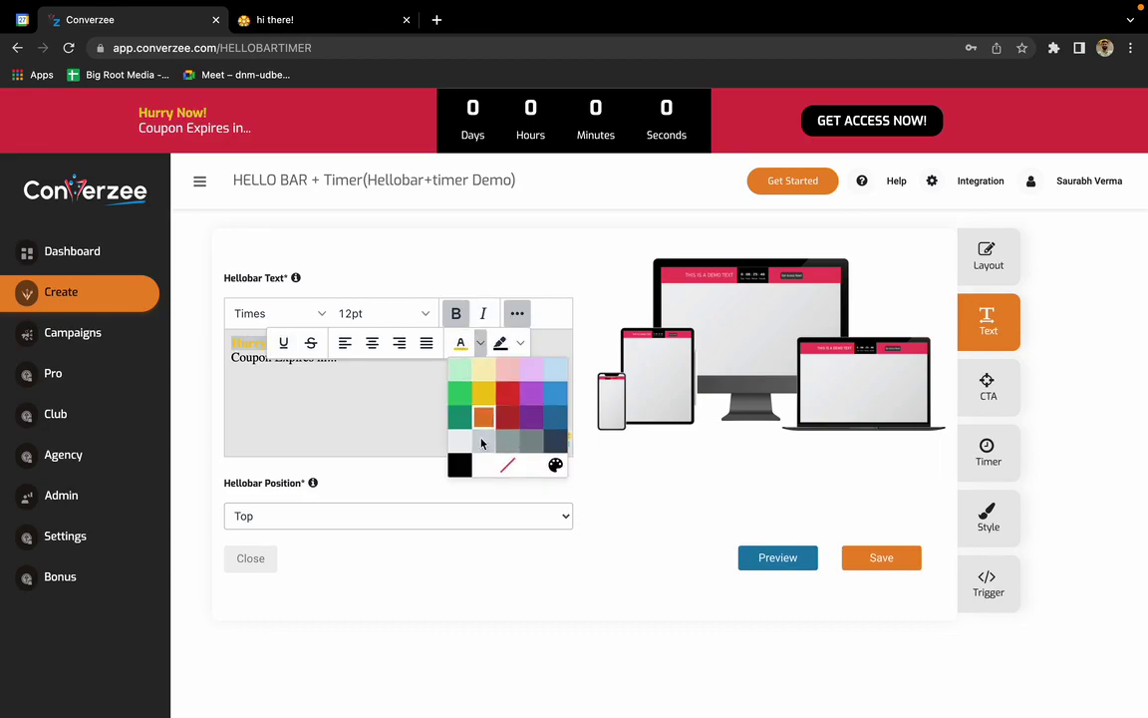
click(460, 443)
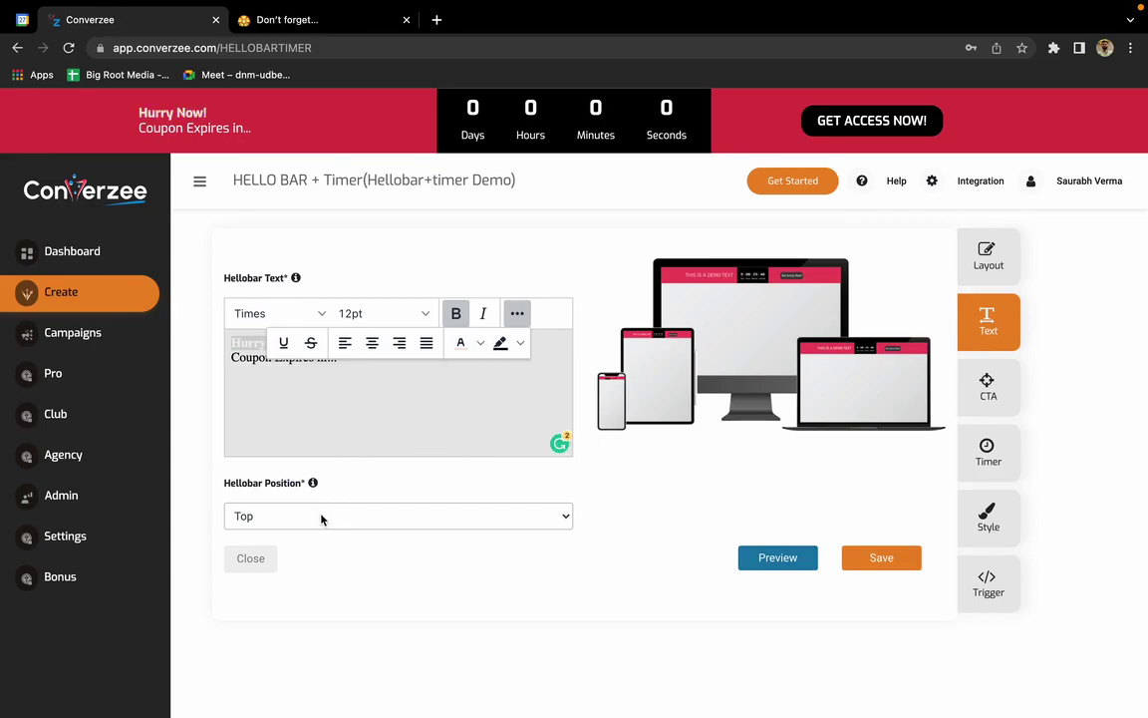
click(1015, 400)
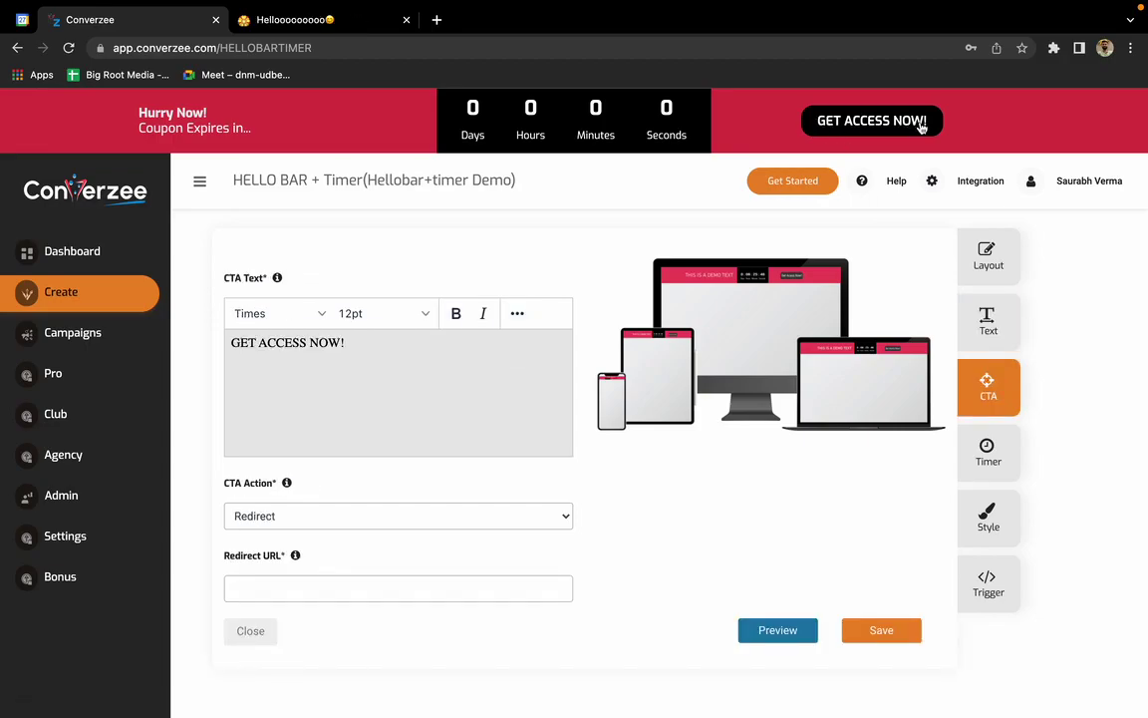
Try editing the button text, then restore it to 'GET ACCESS NOW!'.
double_click(261, 342)
triple_click(261, 342)
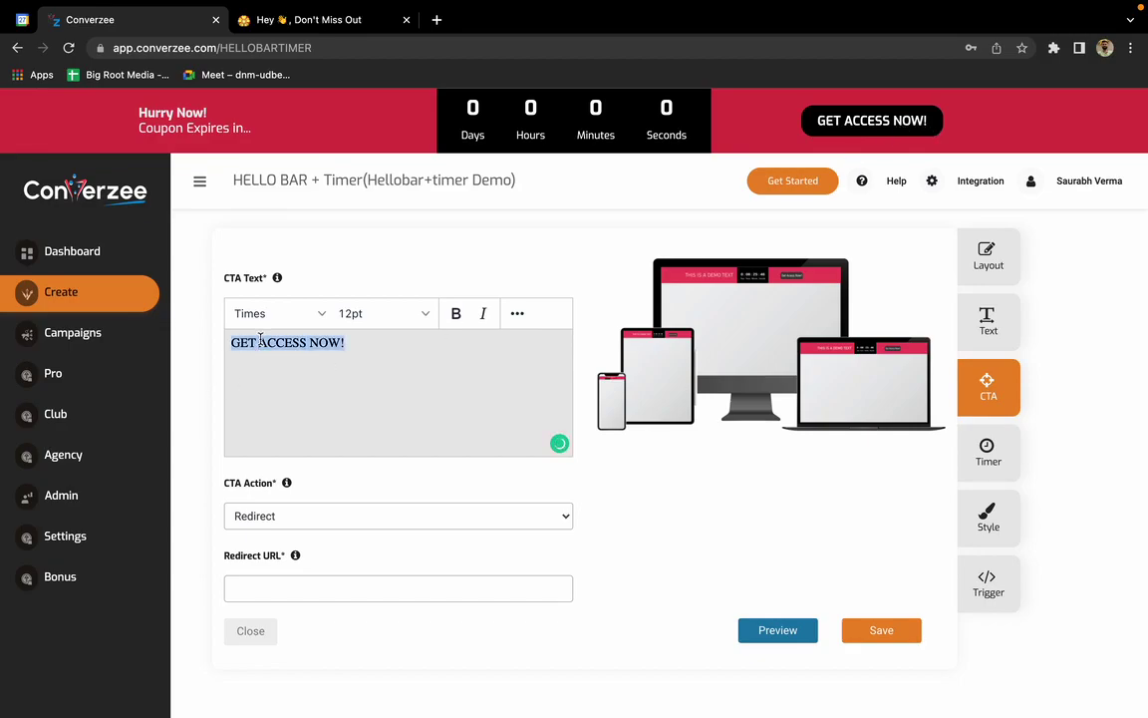
text(Show)
key(BackSpace)
text(p)
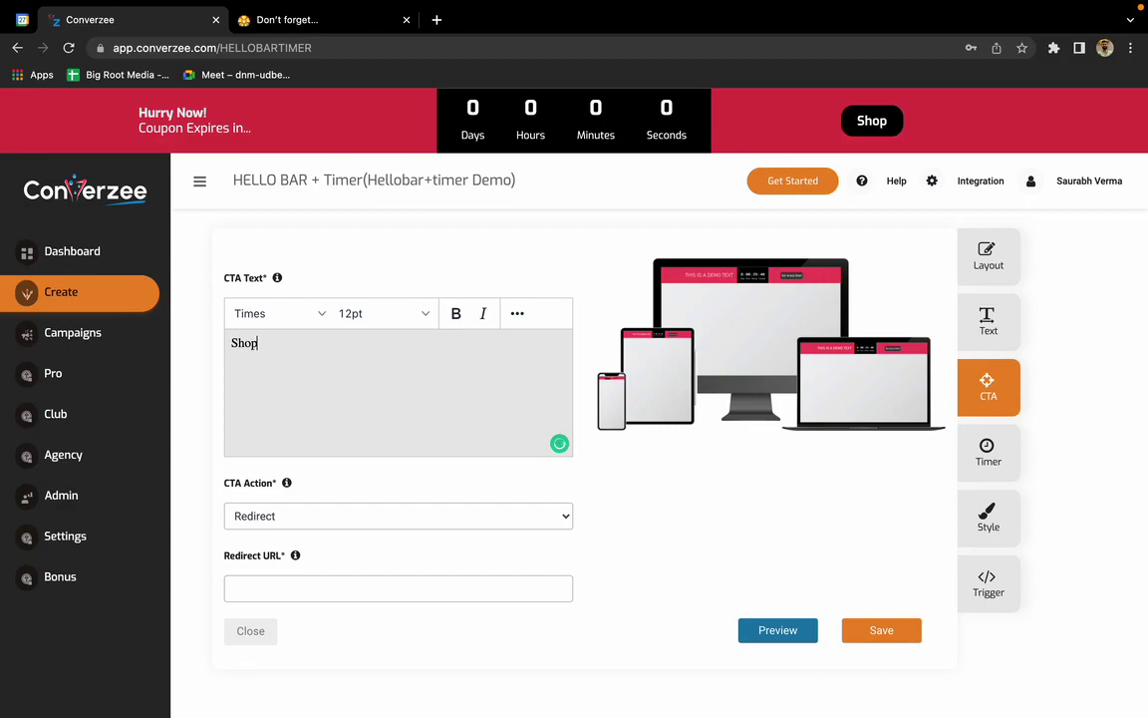
key(ctrl+z)
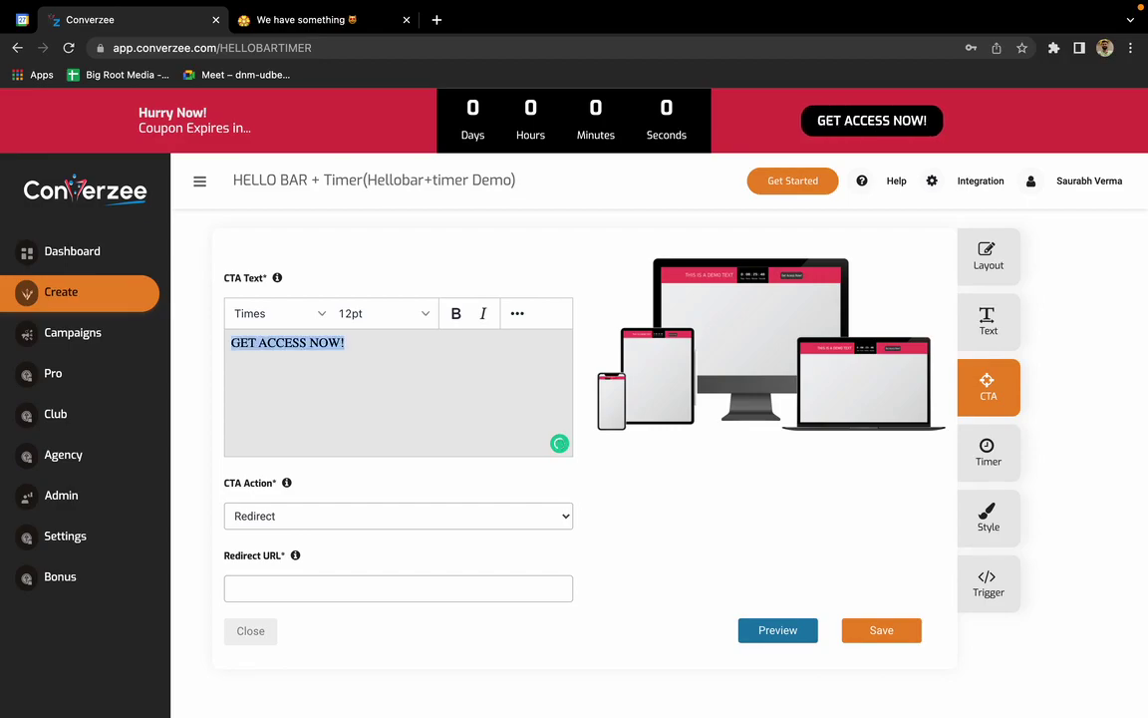
key(Right)
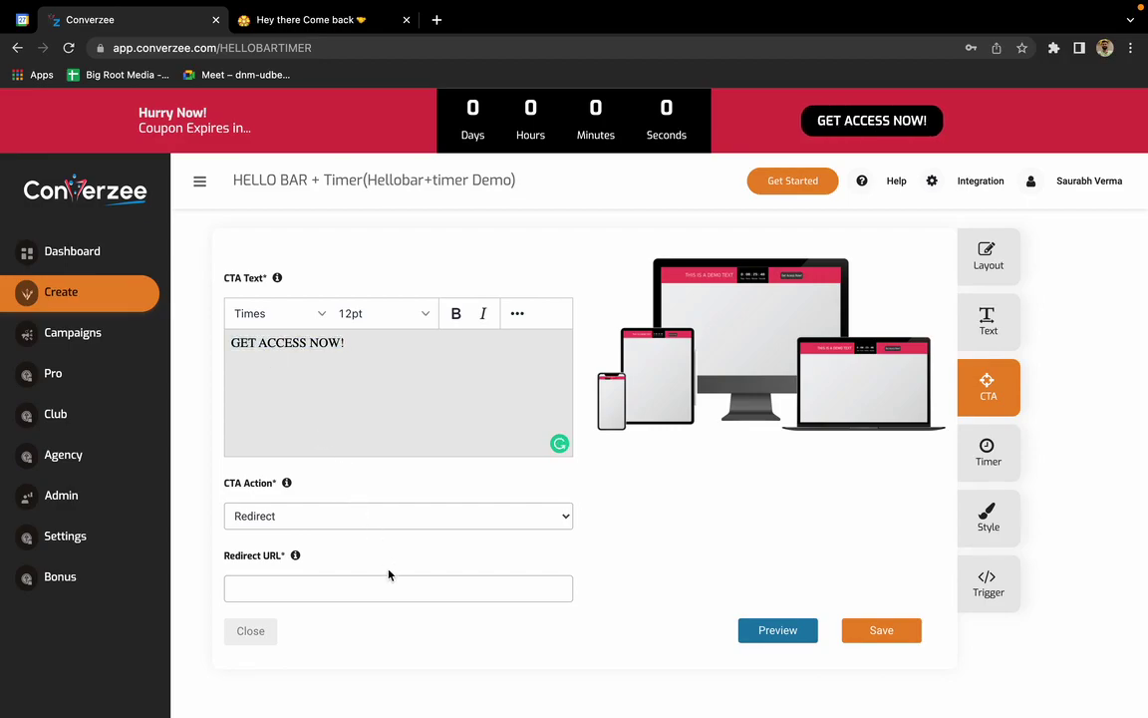
Set the CTA action to 'Redirect in new tab' with google.com as the redirect URL.
click(400, 518)
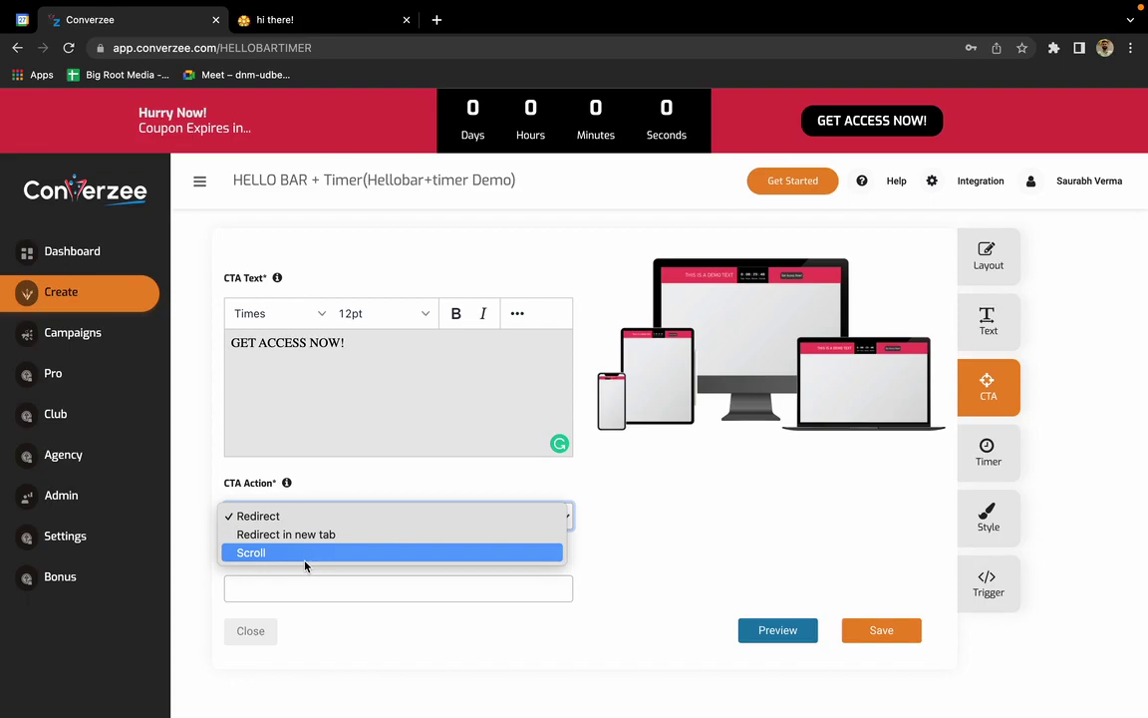
click(628, 495)
click(490, 513)
click(443, 535)
click(356, 587)
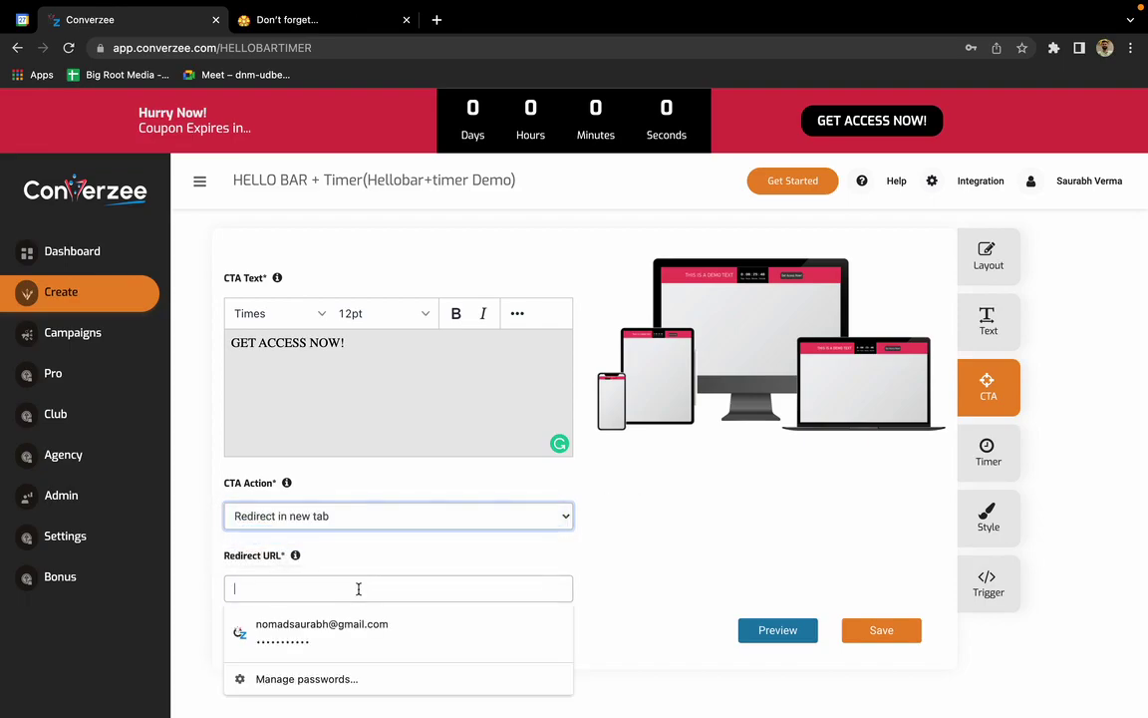
text(google.com)
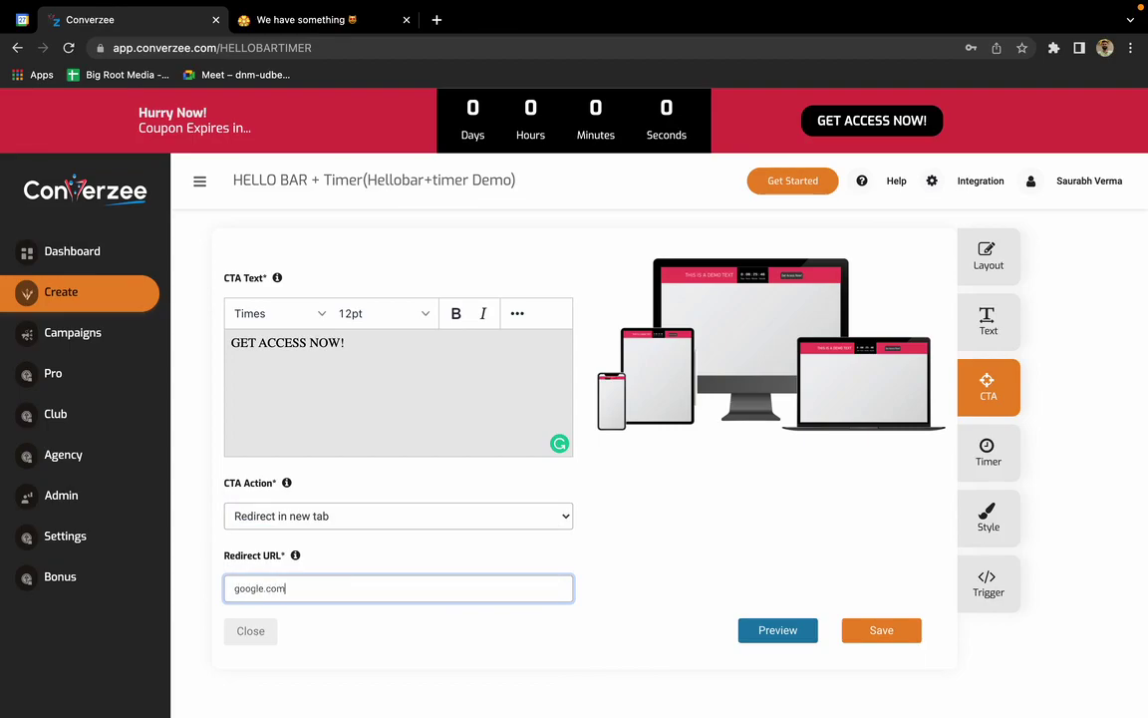
click(643, 564)
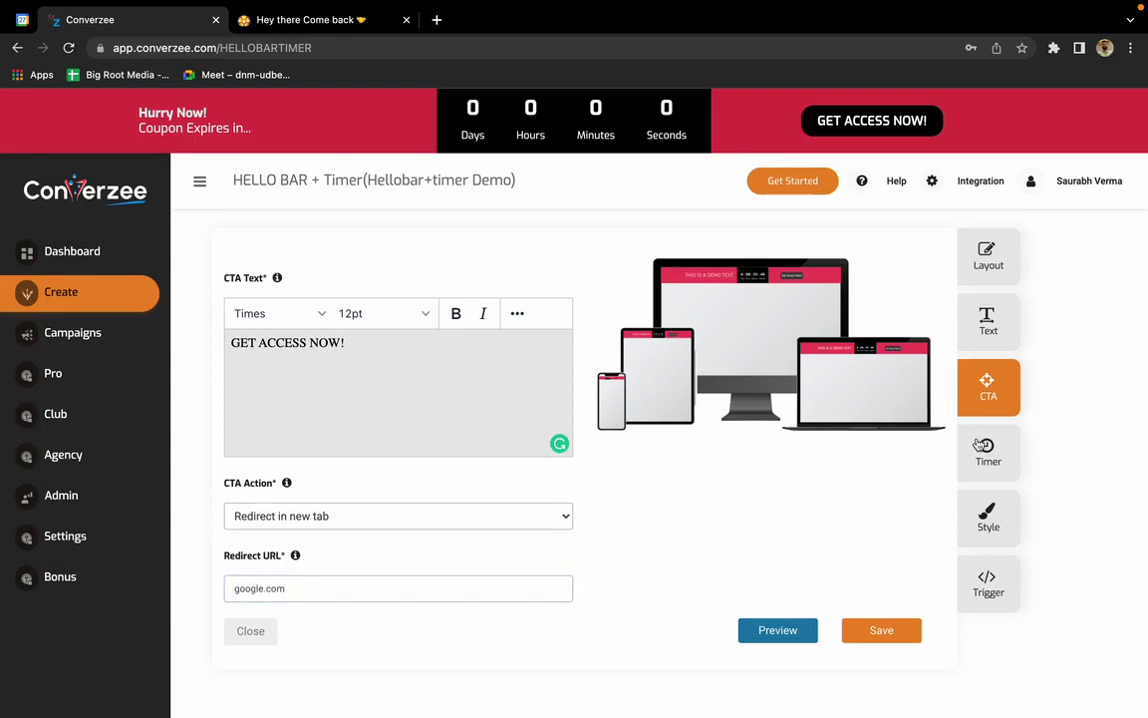
click(990, 450)
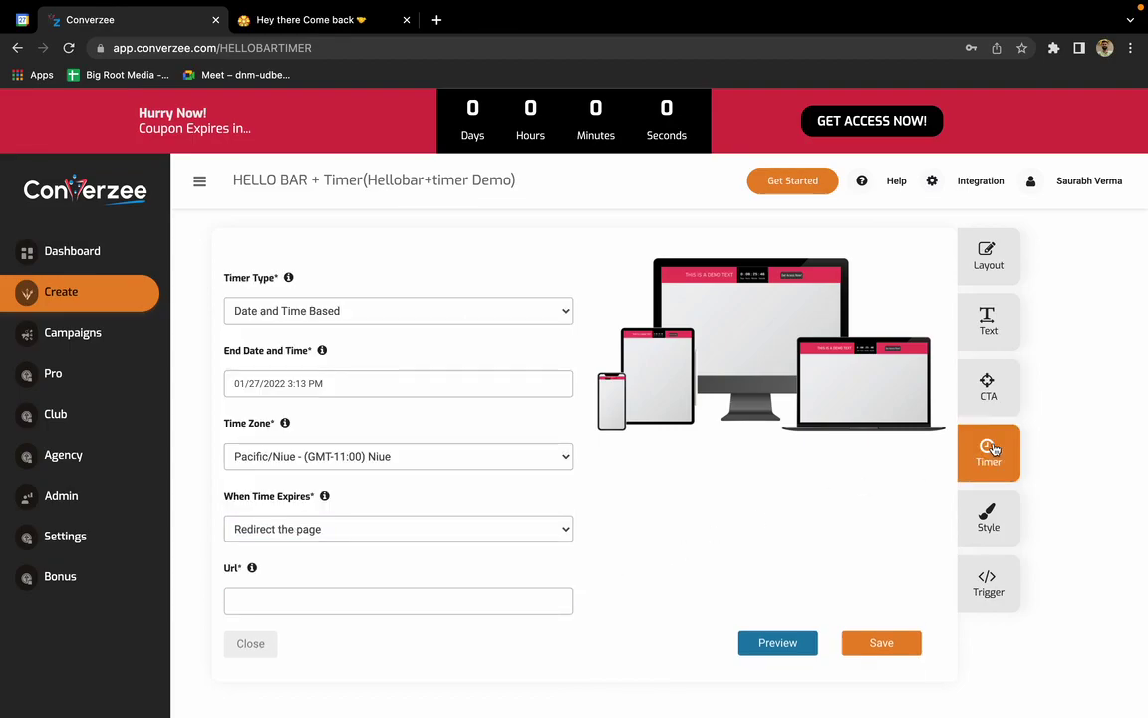
Keep the date-and-time timer type and set its end date to January 29.
click(431, 316)
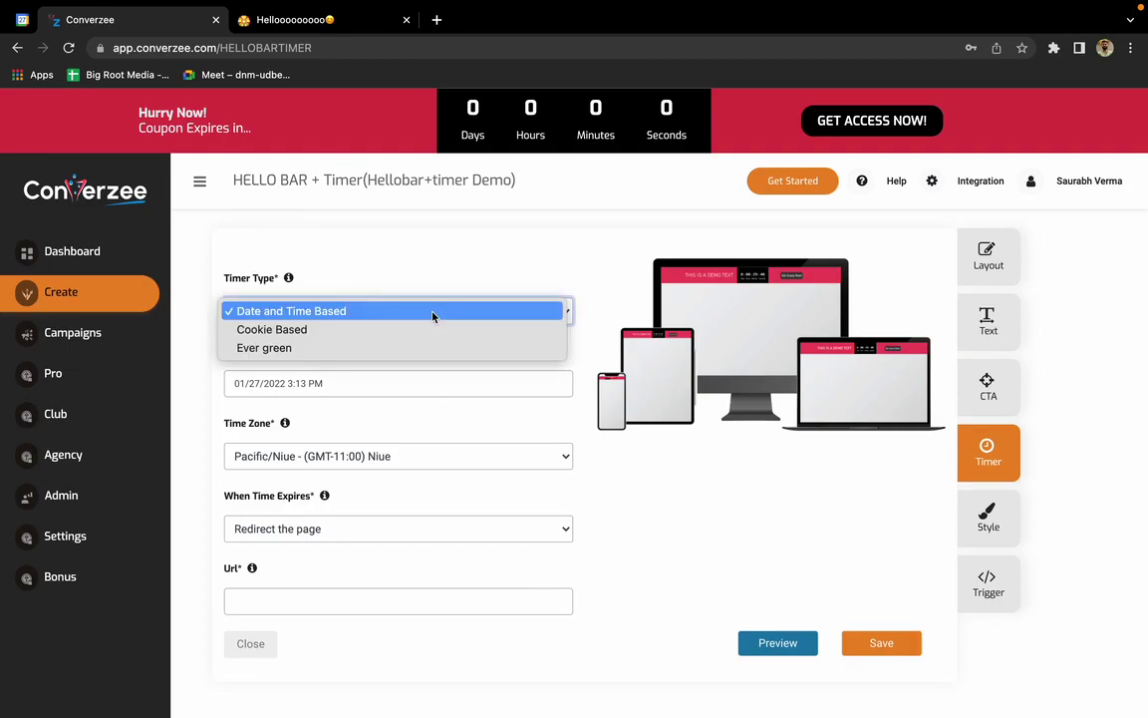
click(375, 267)
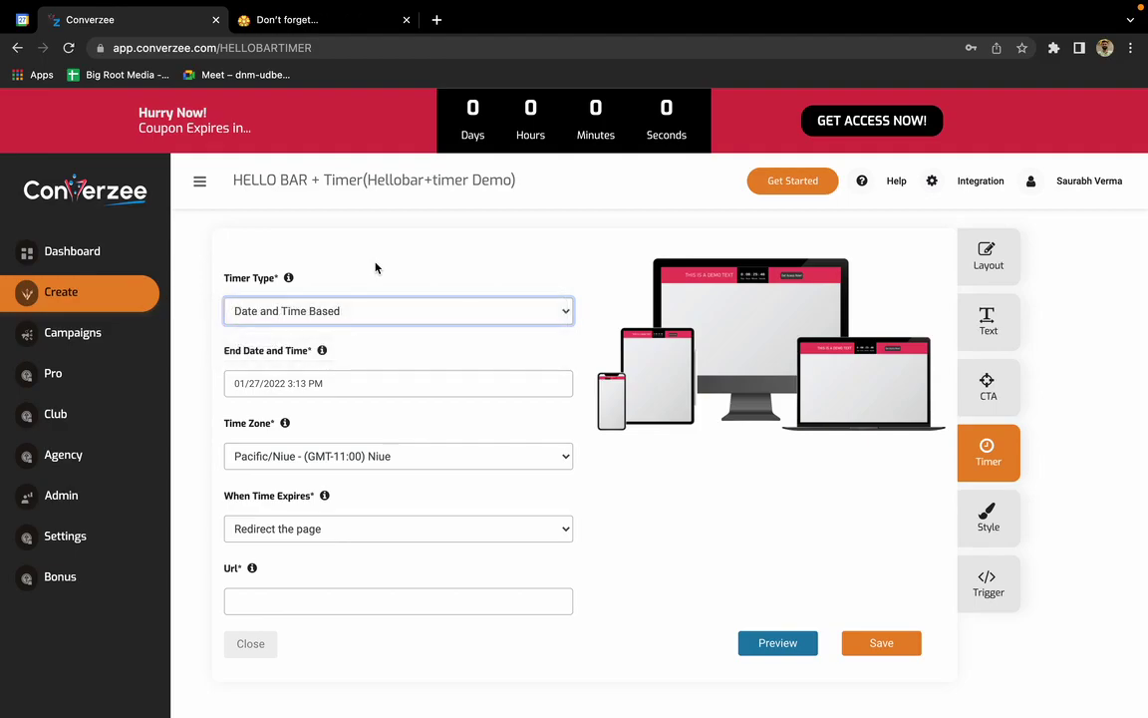
click(387, 387)
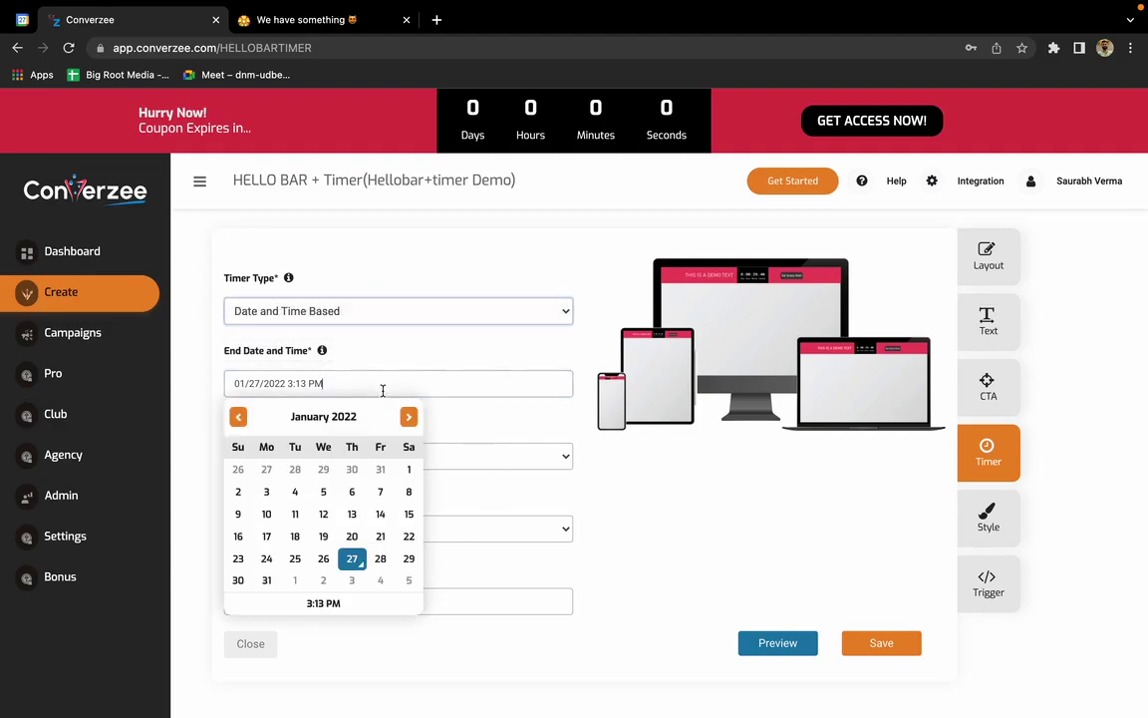
click(409, 559)
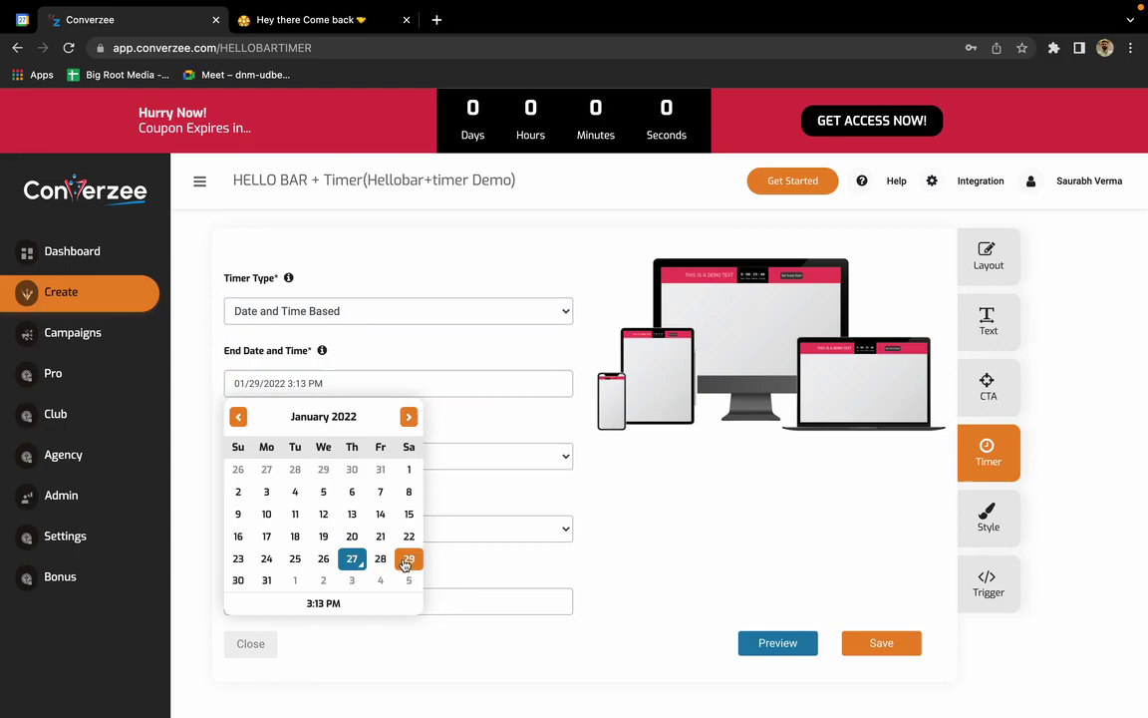
click(528, 425)
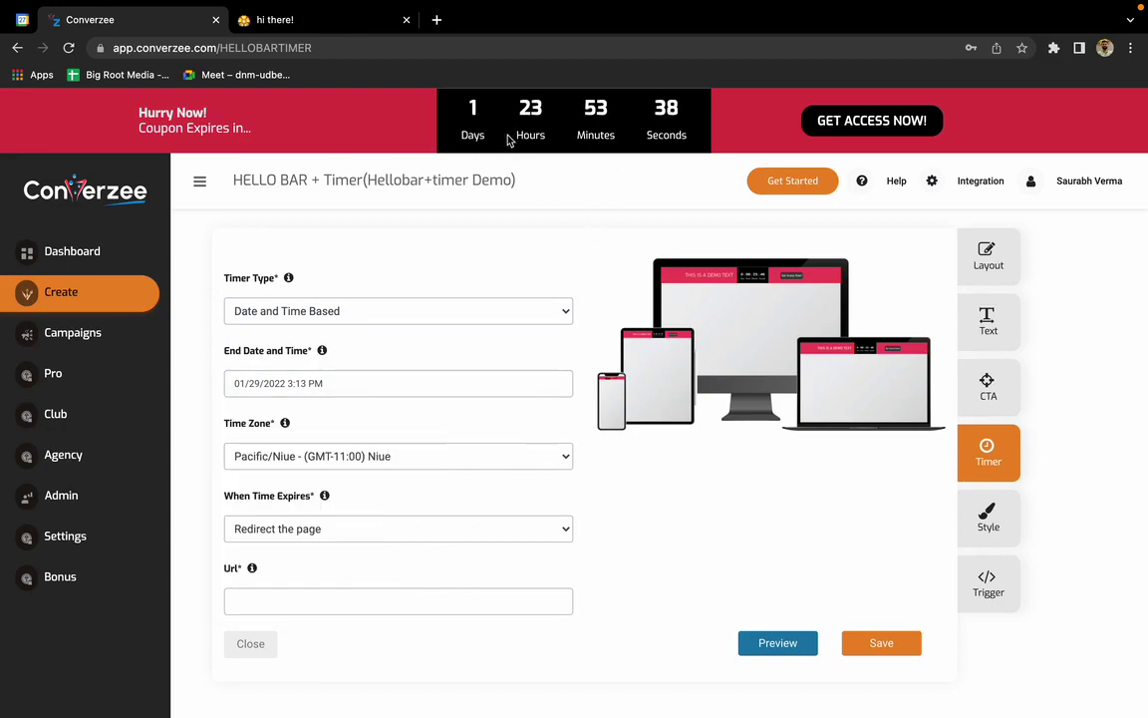
Set the timer's expiry action to 'Show static central time as 00:00'.
scroll(393, 464, down, 1)
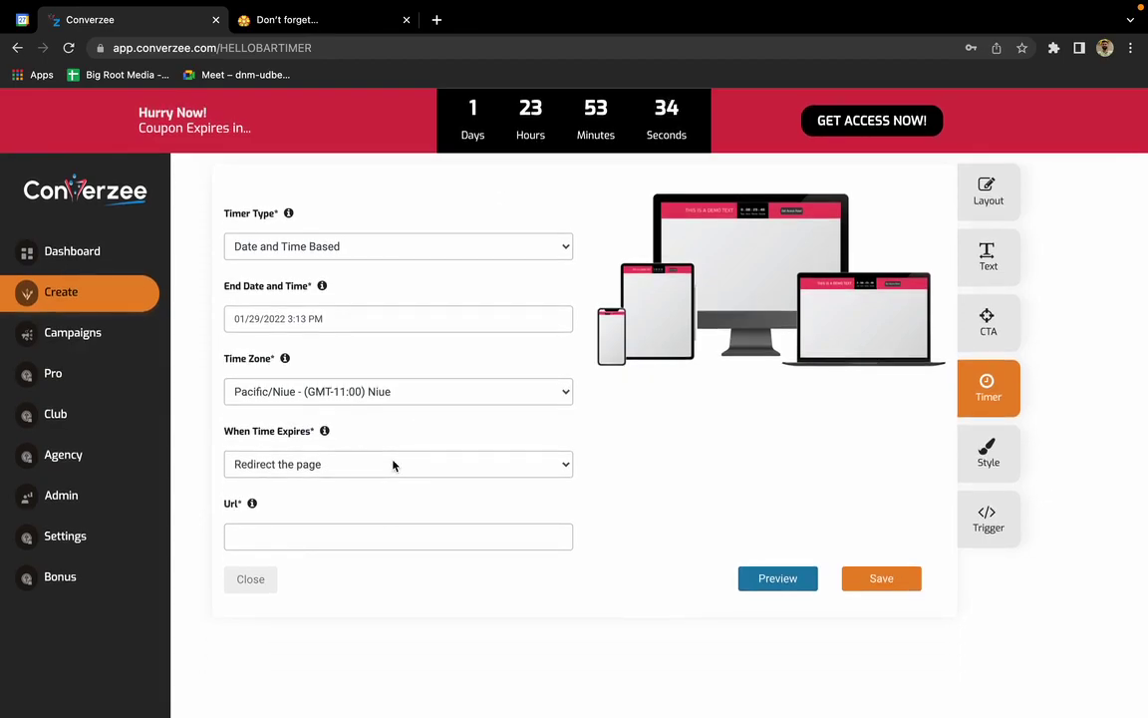
click(392, 465)
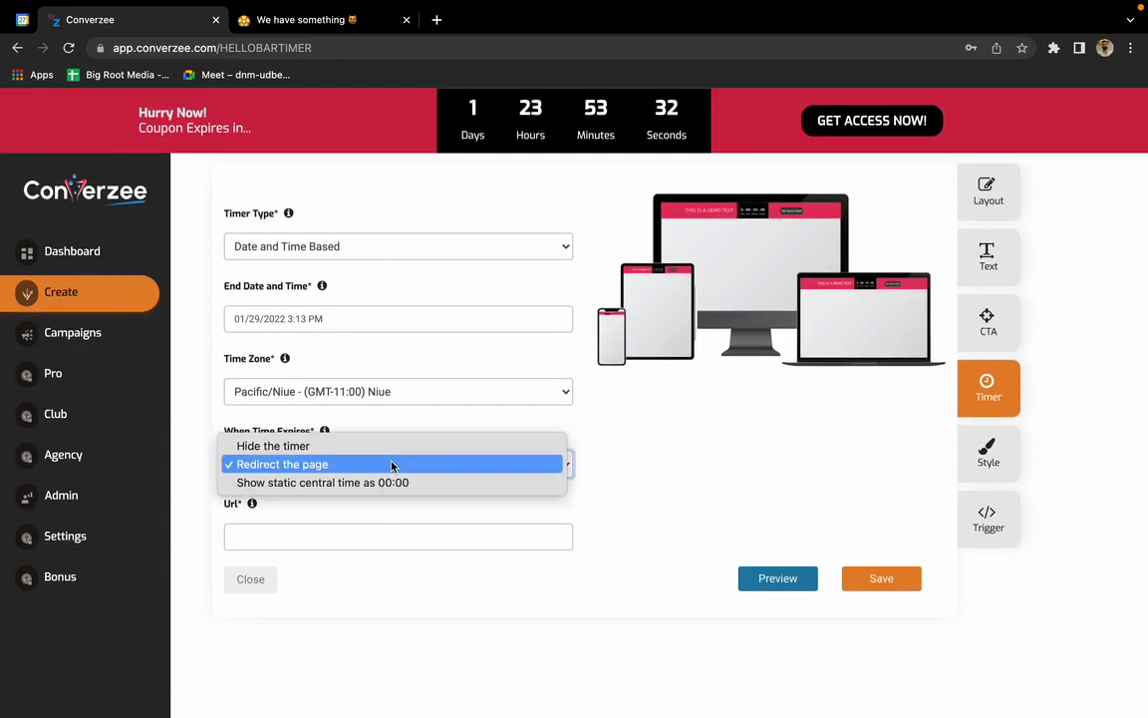
click(363, 482)
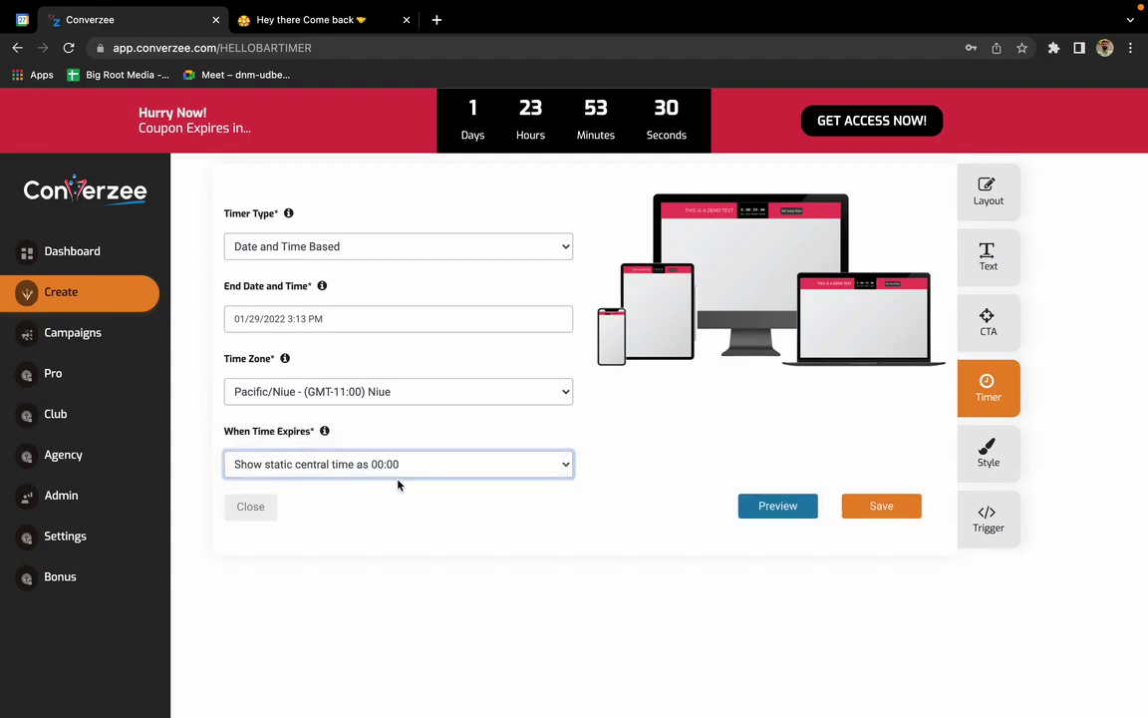
click(426, 468)
click(403, 443)
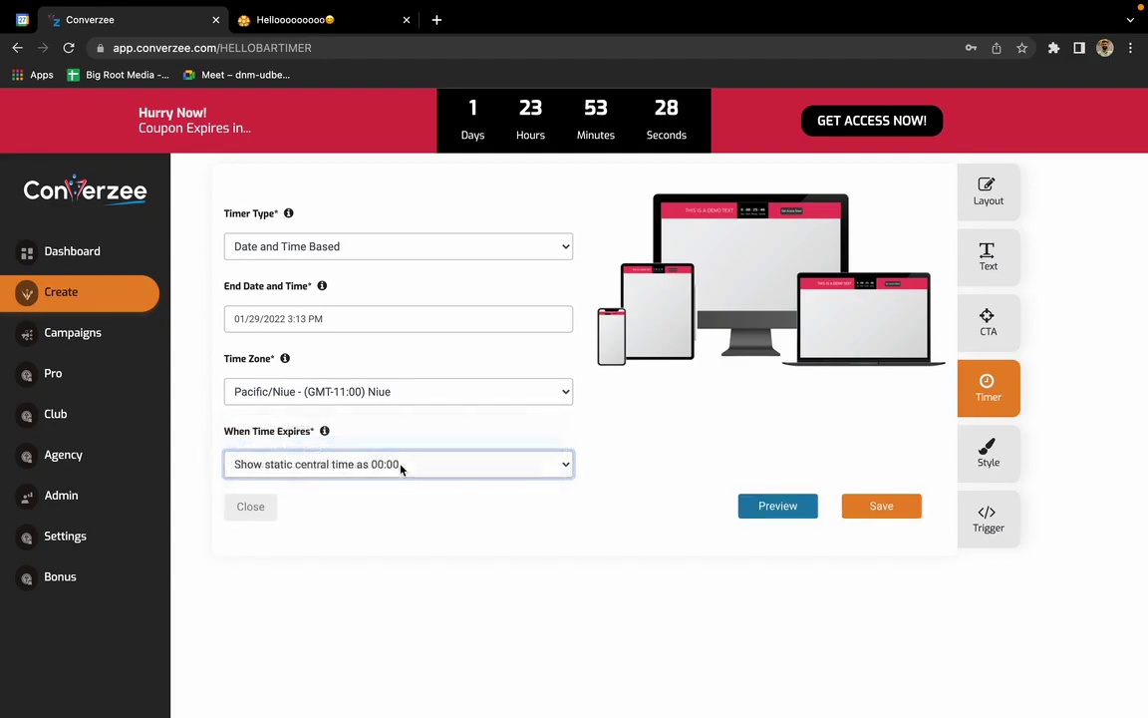
click(403, 466)
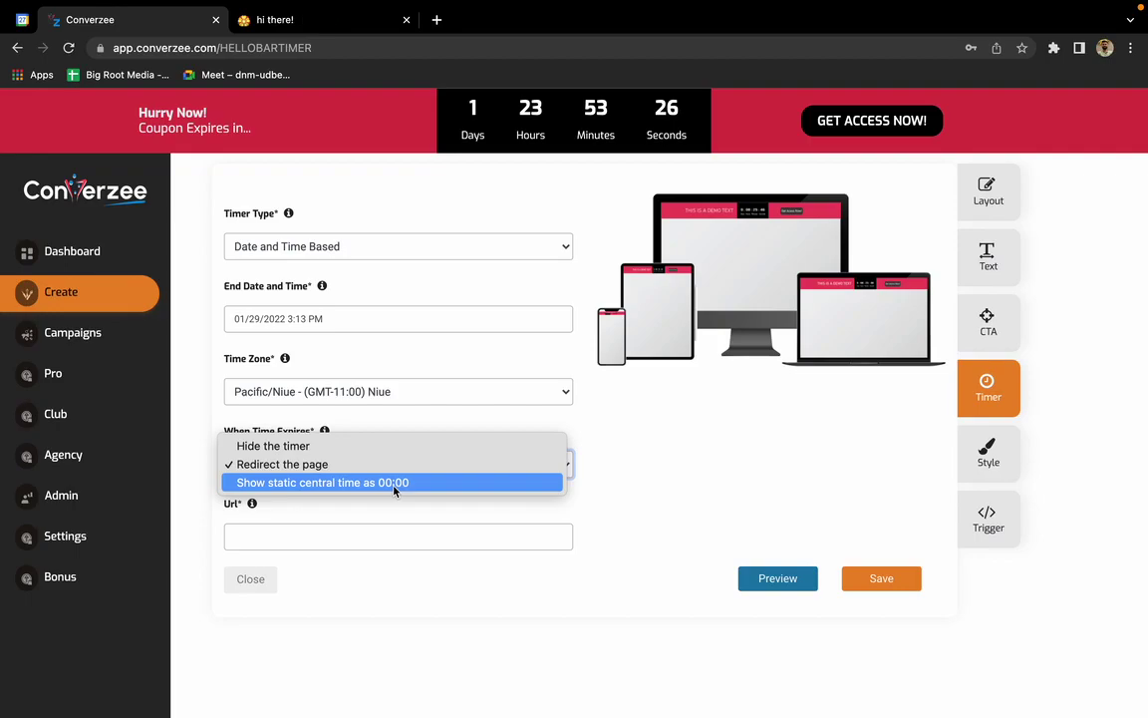
click(393, 486)
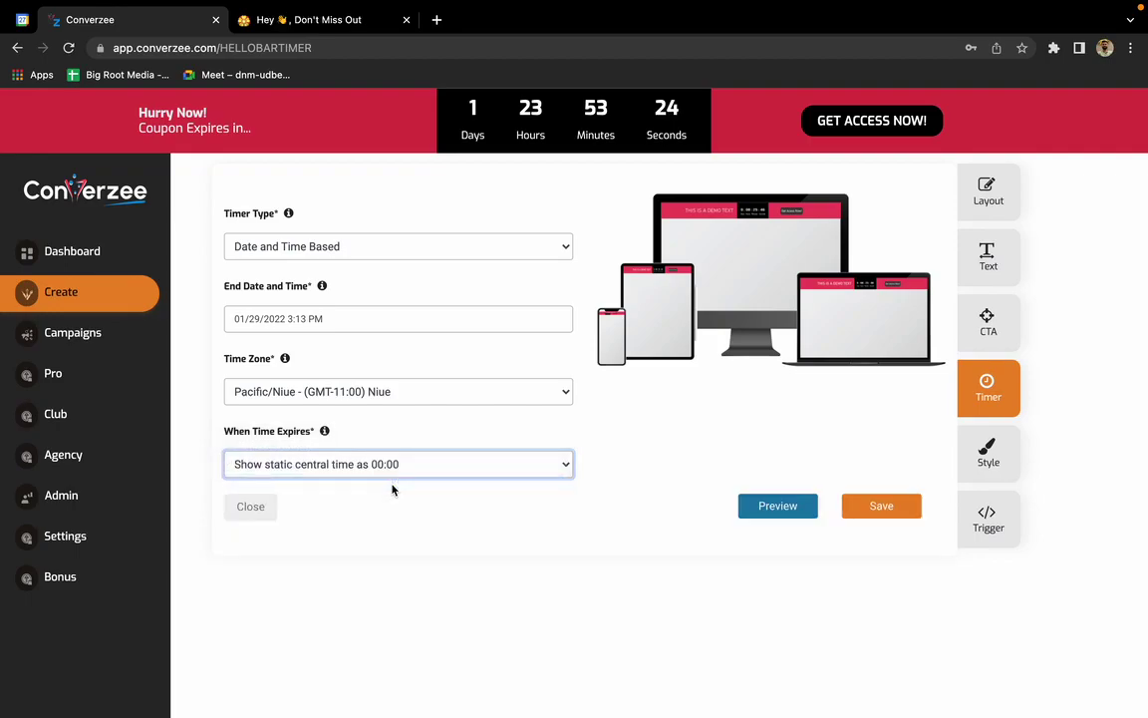
click(989, 461)
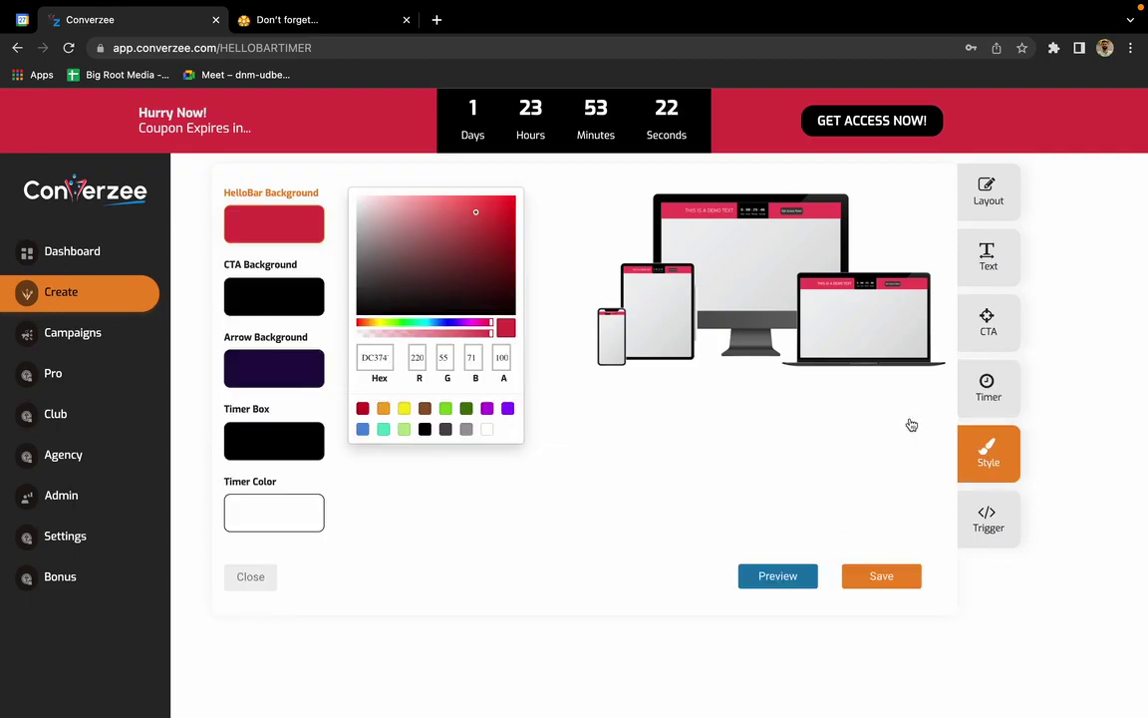
Shift the hello bar background hue from red to orange.
click(363, 323)
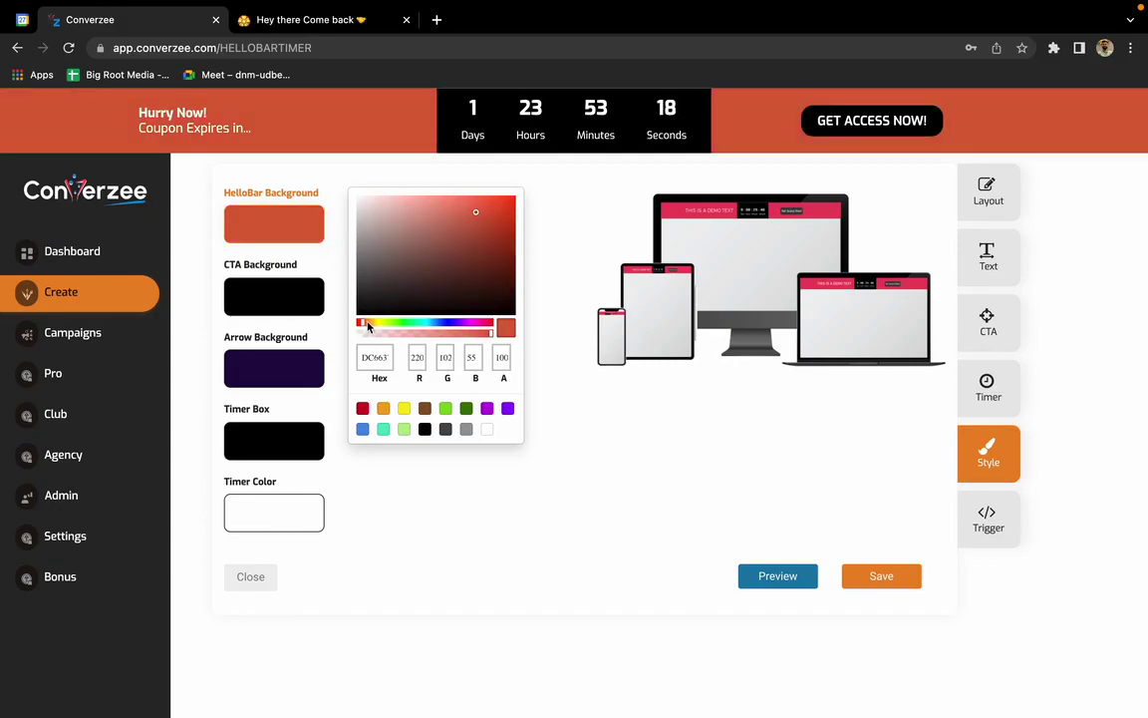
drag(368, 326, 368, 325)
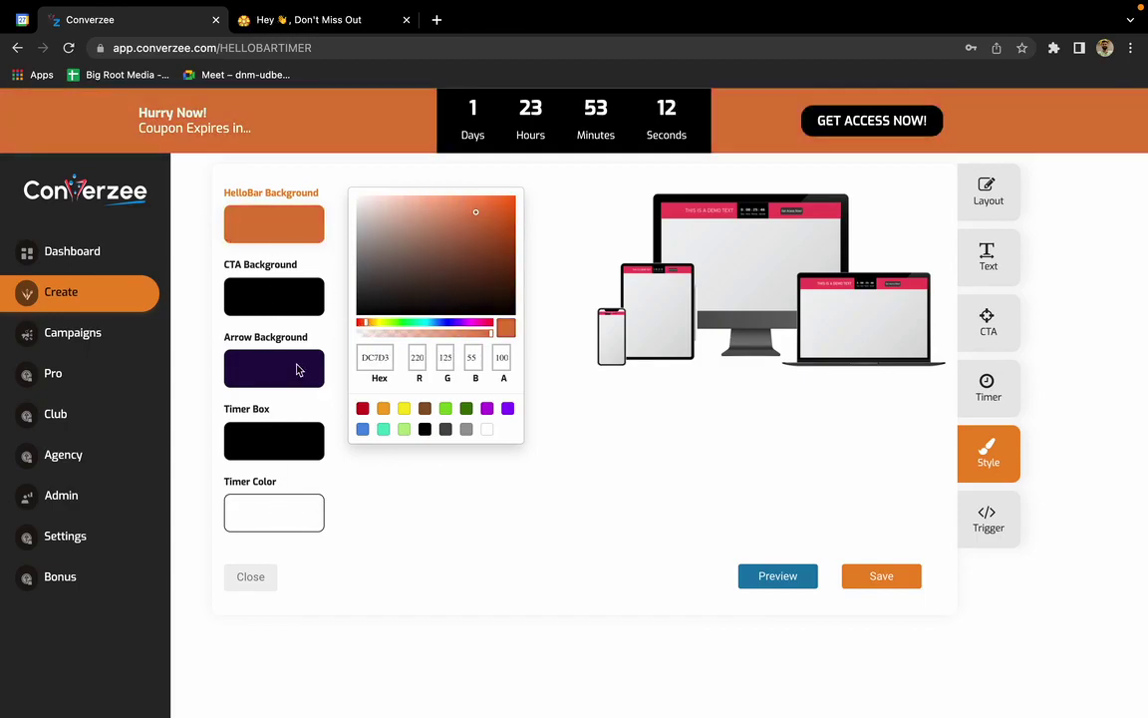
click(990, 531)
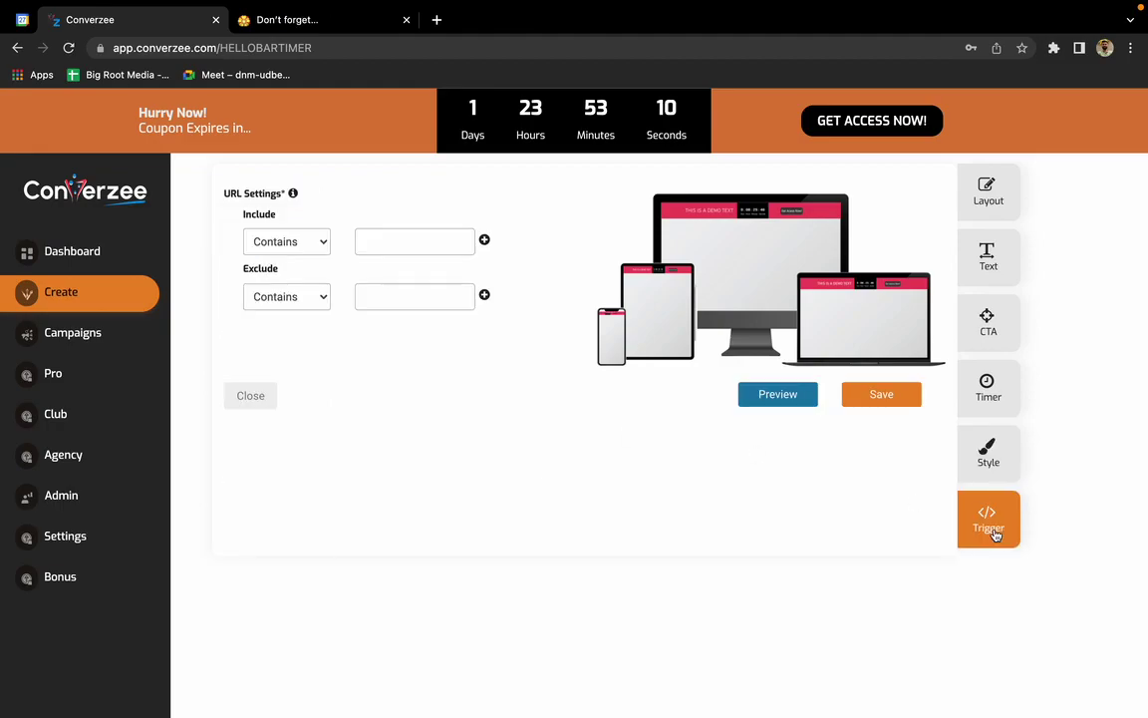
Copy the demo page URL into the Include URL rule and save the campaign.
click(315, 20)
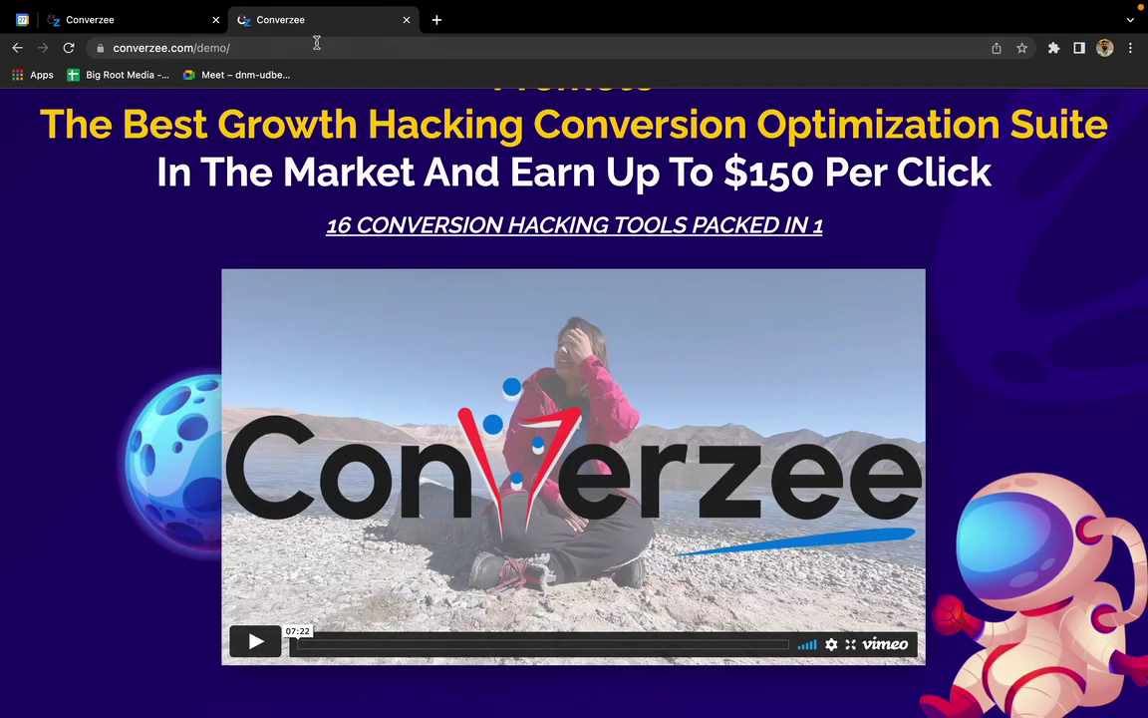
click(313, 48)
key(ctrl+c)
click(125, 28)
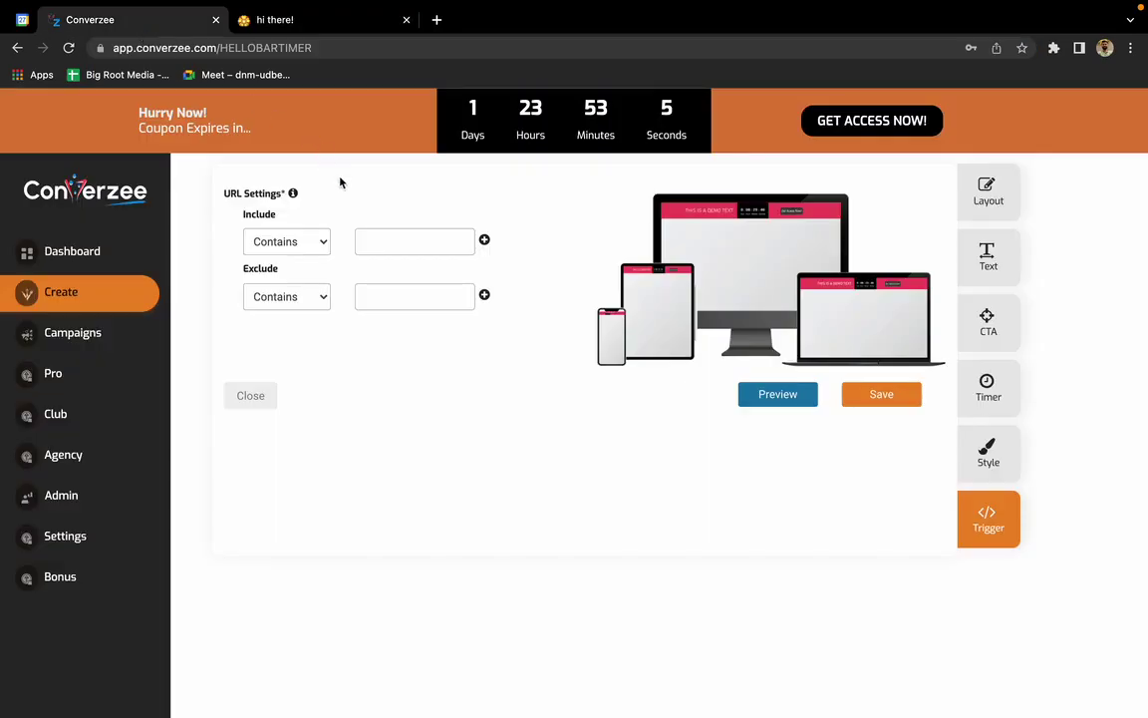
click(391, 235)
key(ctrl+v)
click(531, 255)
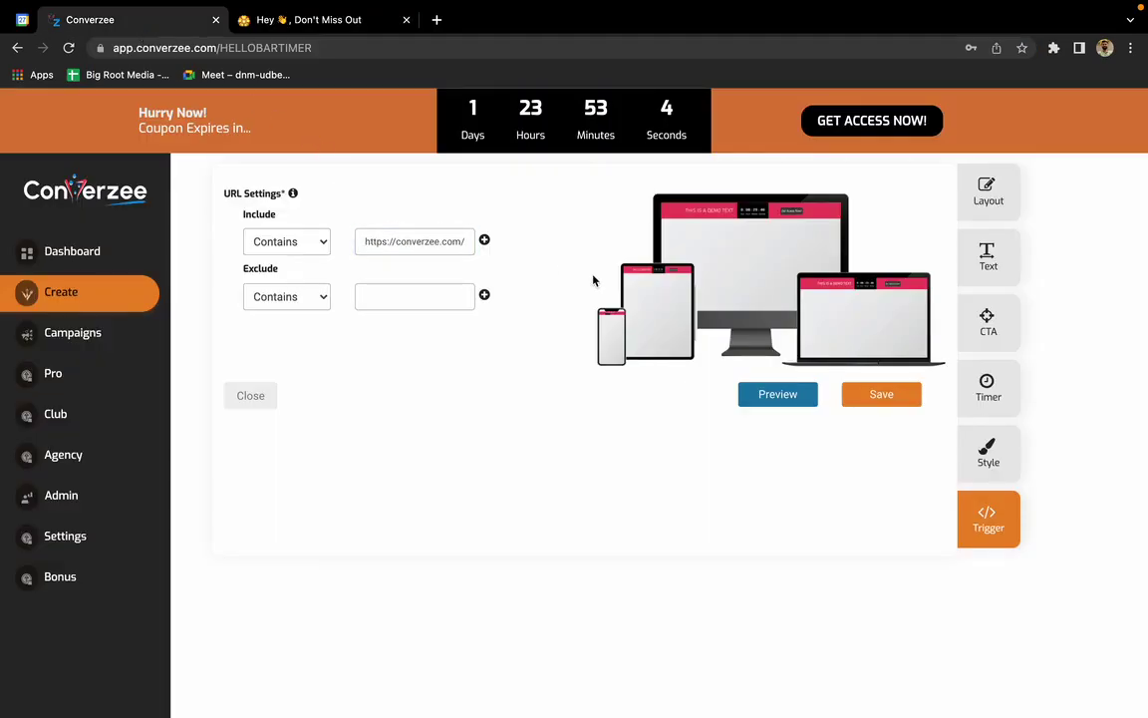
click(912, 402)
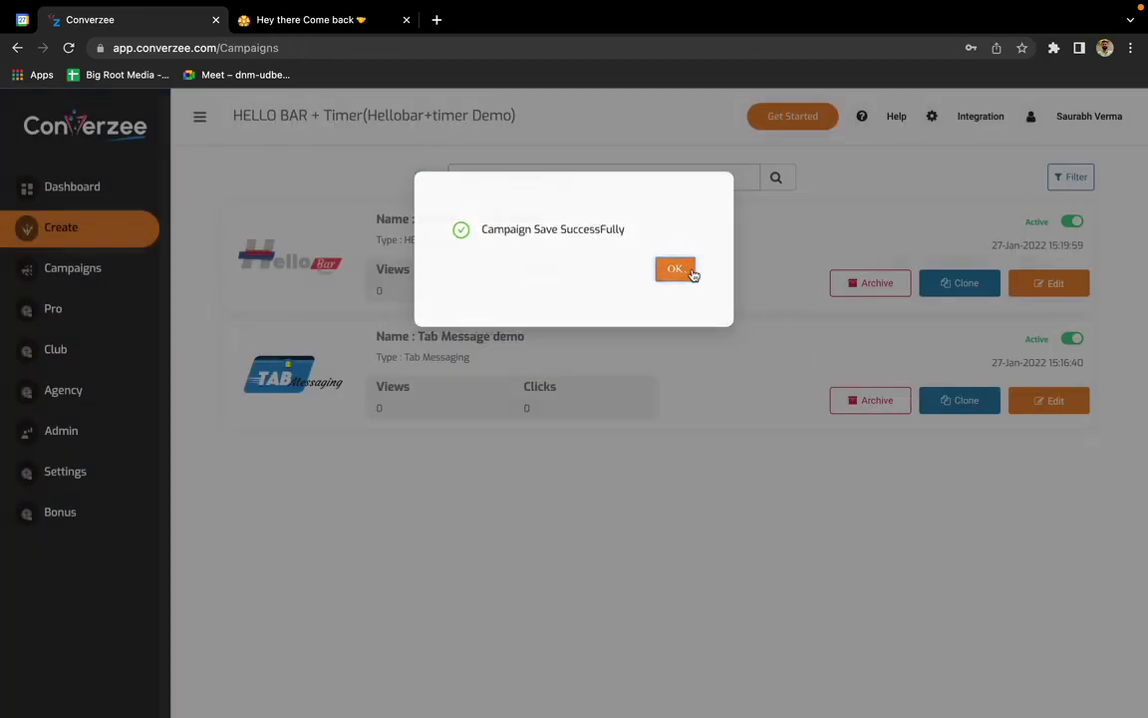
click(688, 271)
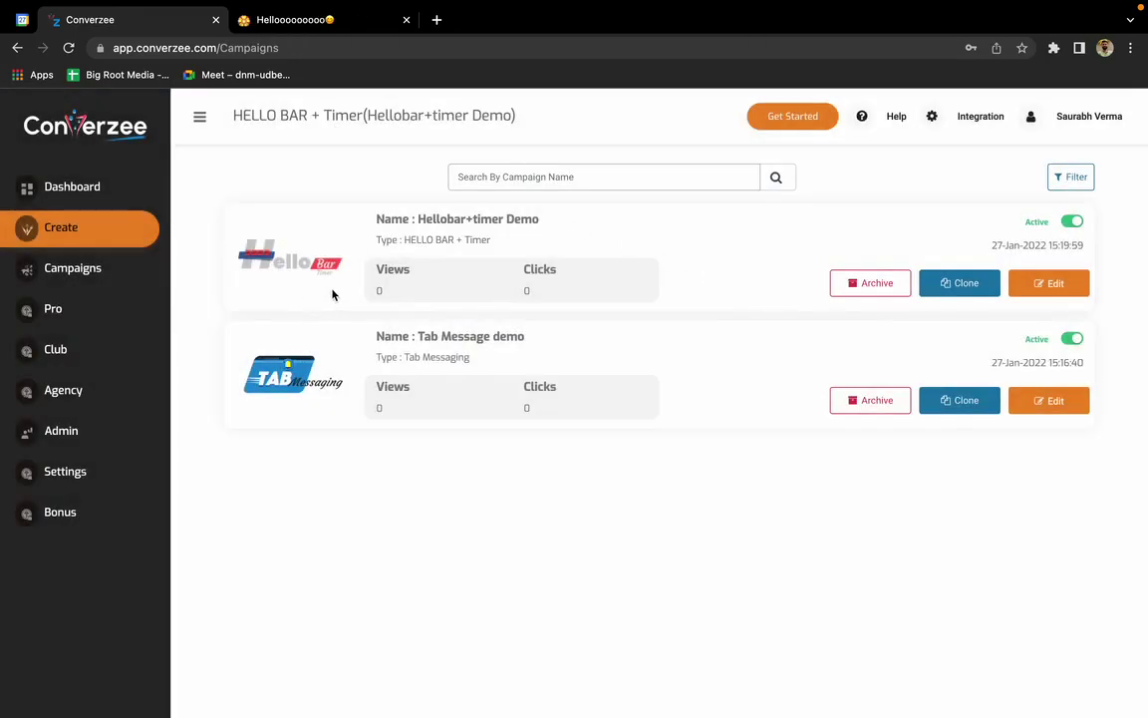
Reload the demo page to see the orange Hurry Now bar, and test its GET ACCESS NOW link.
click(287, 23)
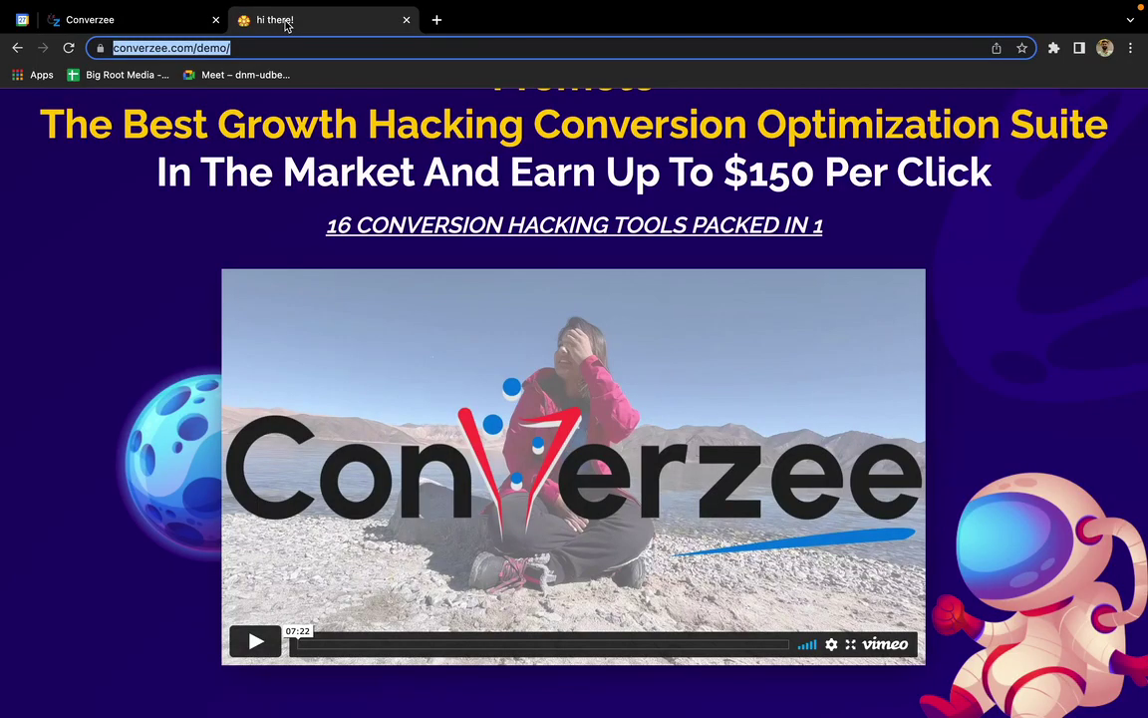
click(126, 302)
key(ctrl+r)
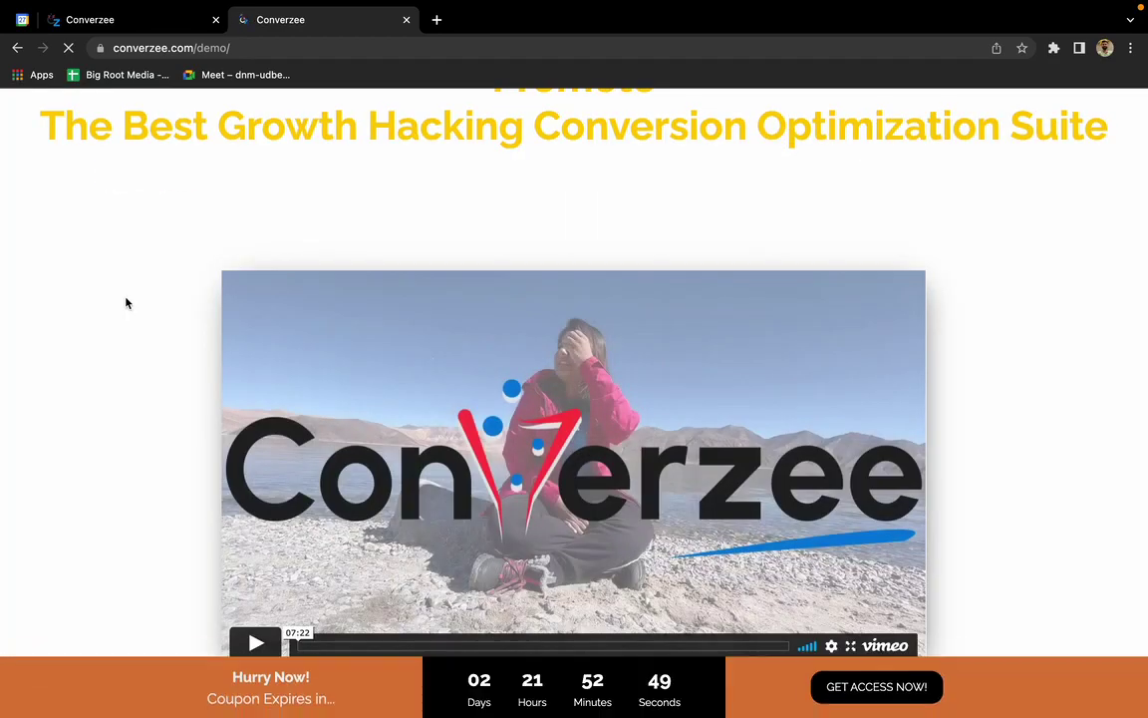
scroll(98, 431, down, 5)
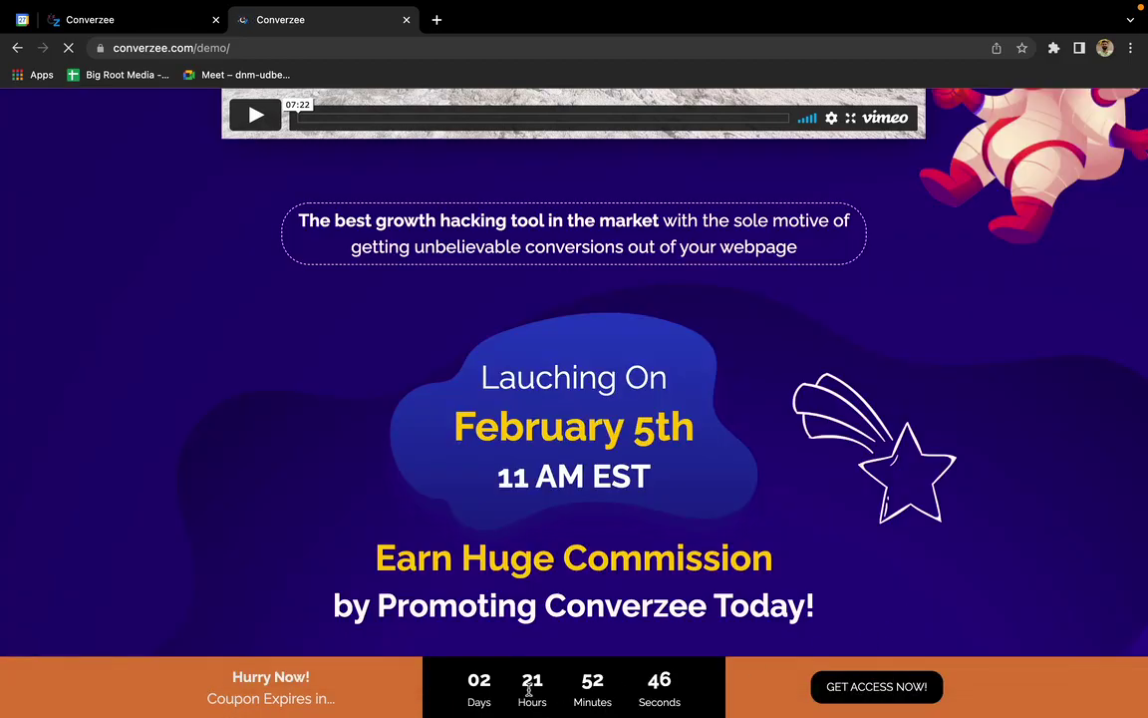
drag(228, 670, 442, 690)
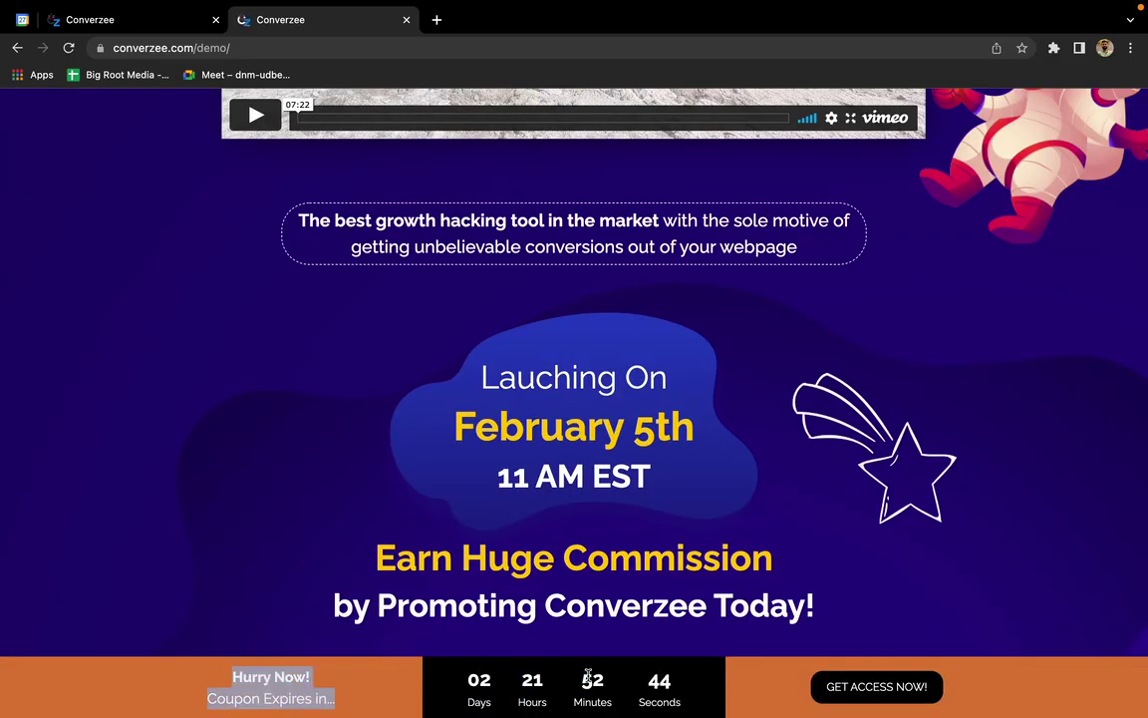
click(643, 679)
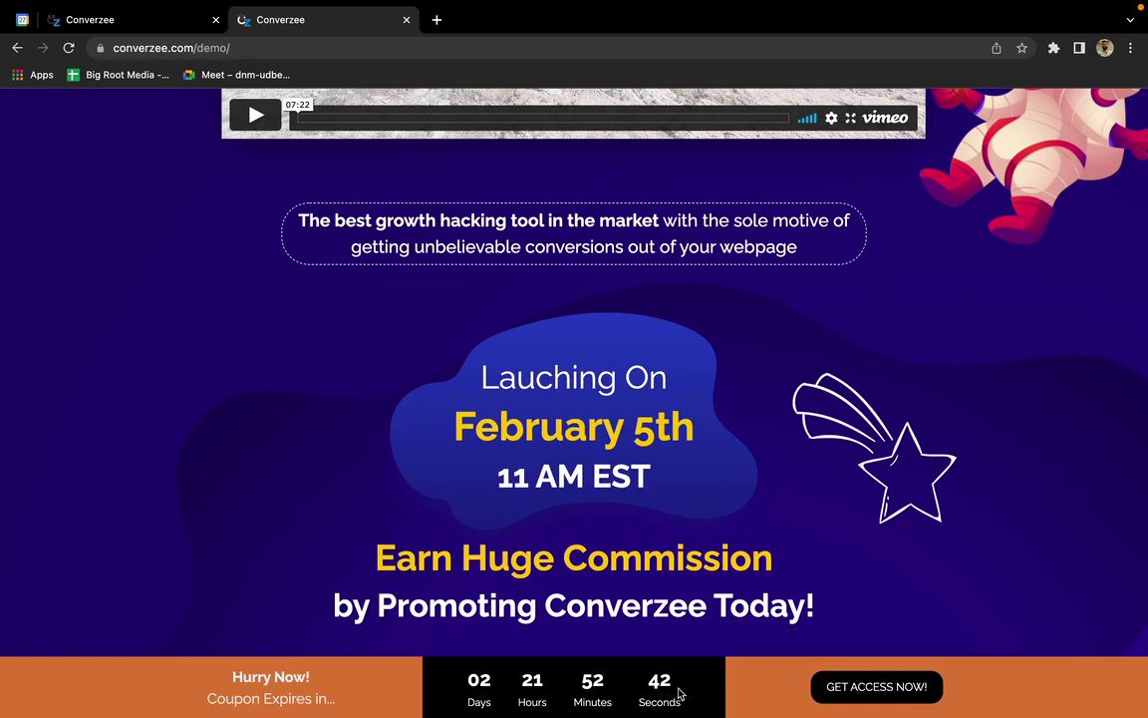
click(886, 689)
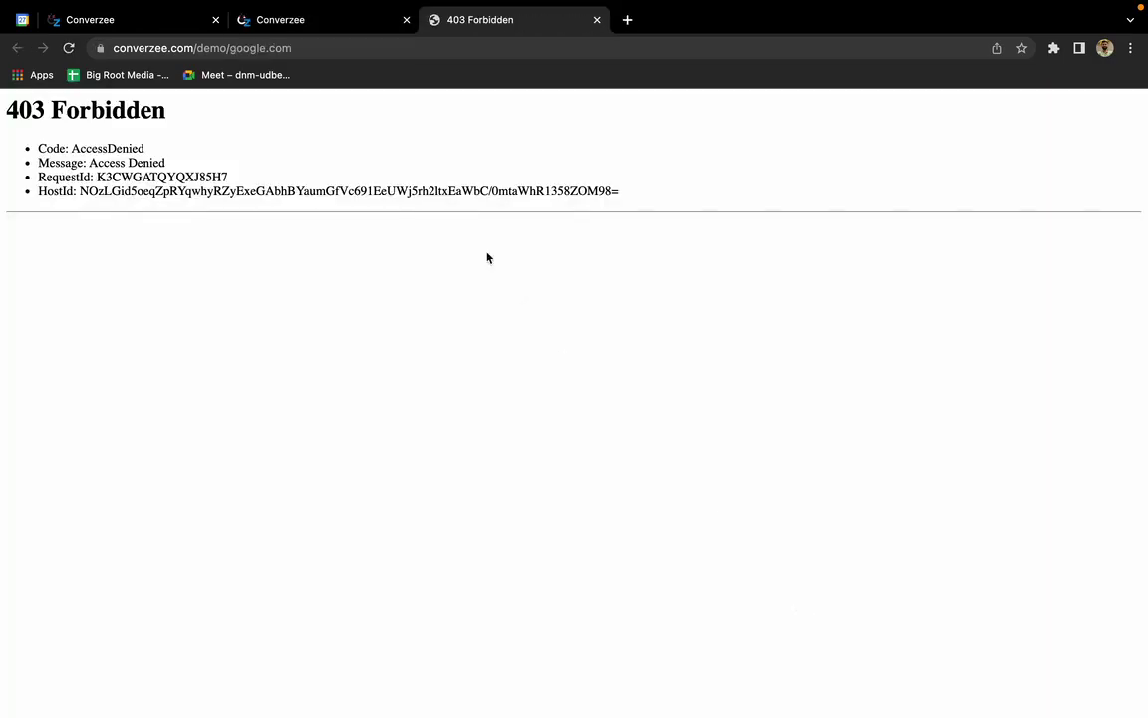
click(596, 20)
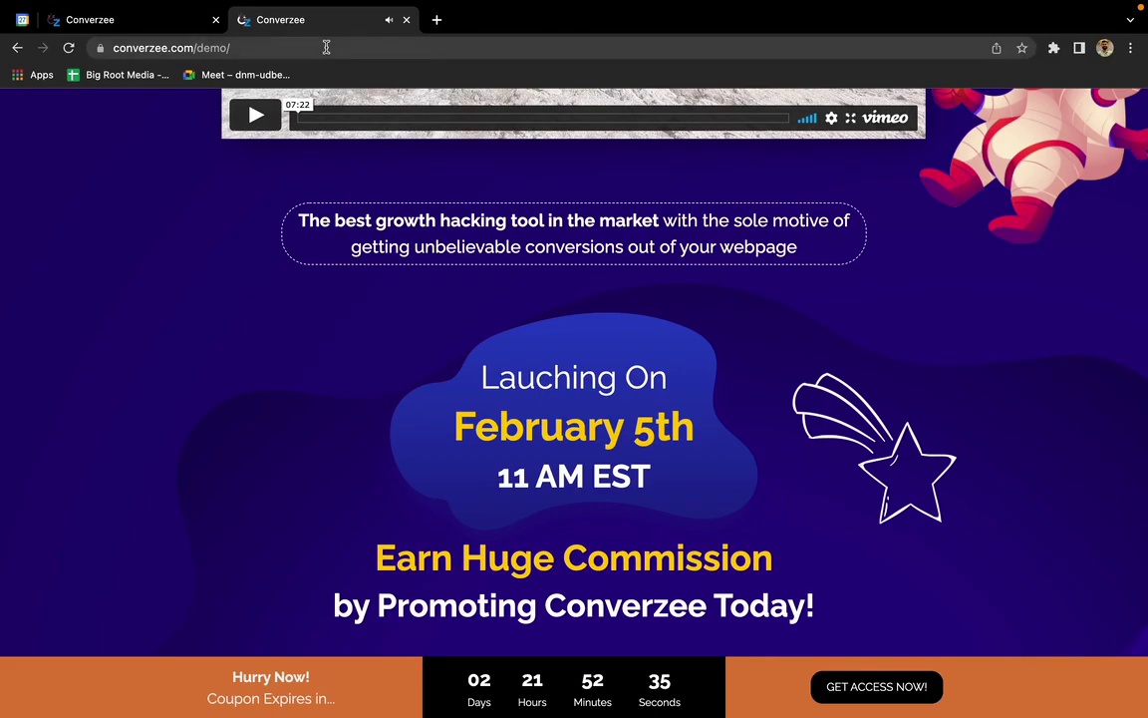
Start a new Exit Intent optin campaign named 'exit intent demo'.
click(129, 22)
click(87, 231)
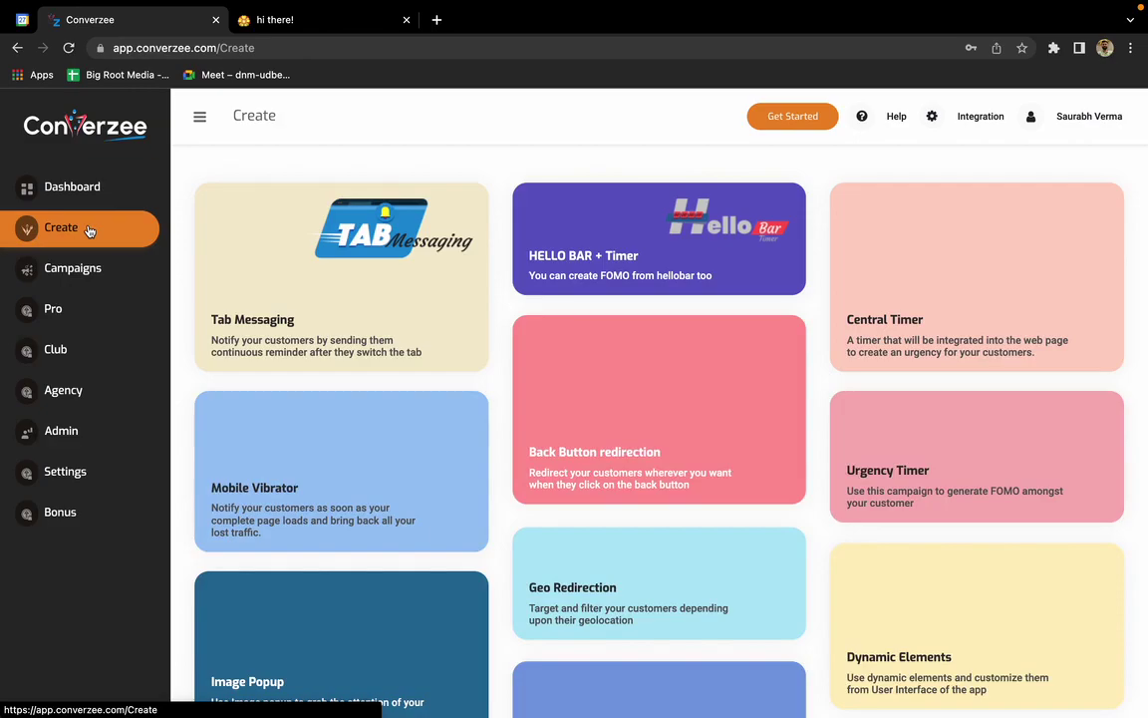
scroll(571, 507, down, 6)
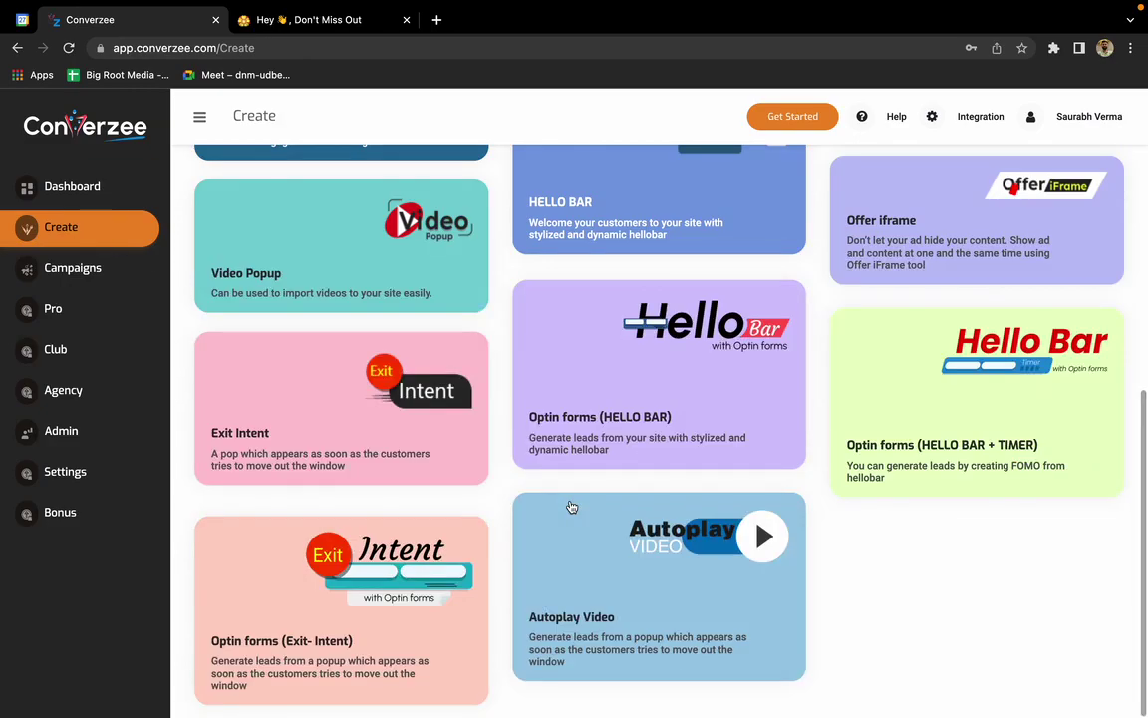
click(380, 569)
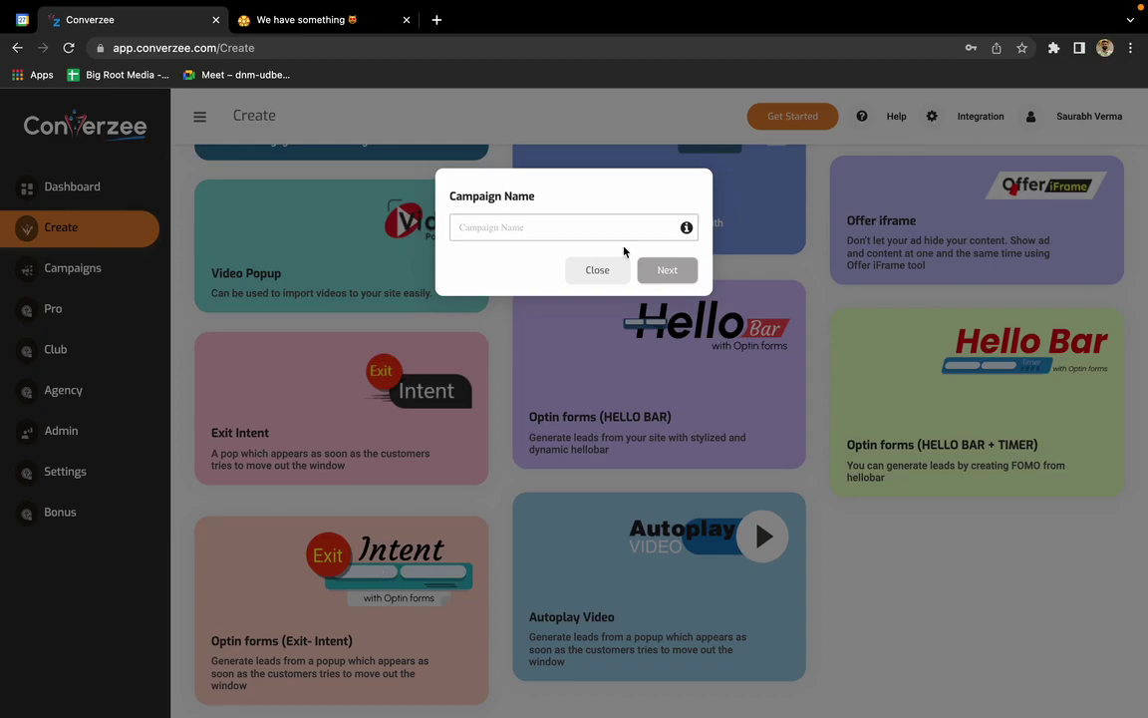
click(601, 271)
click(443, 364)
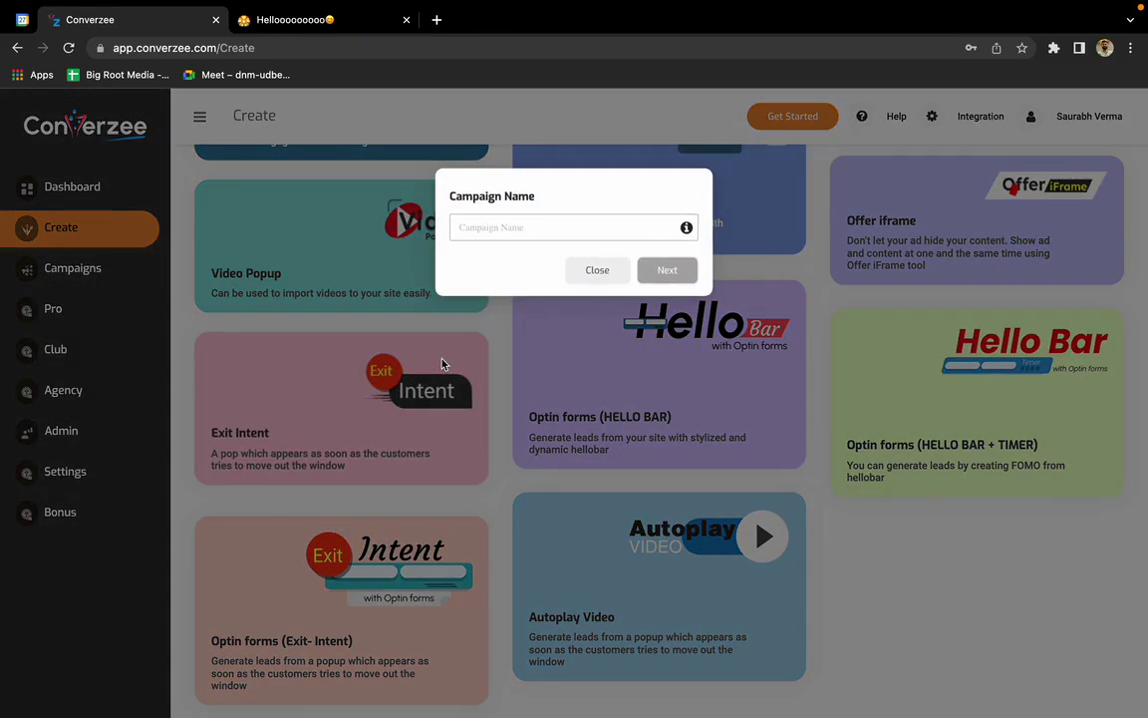
click(646, 222)
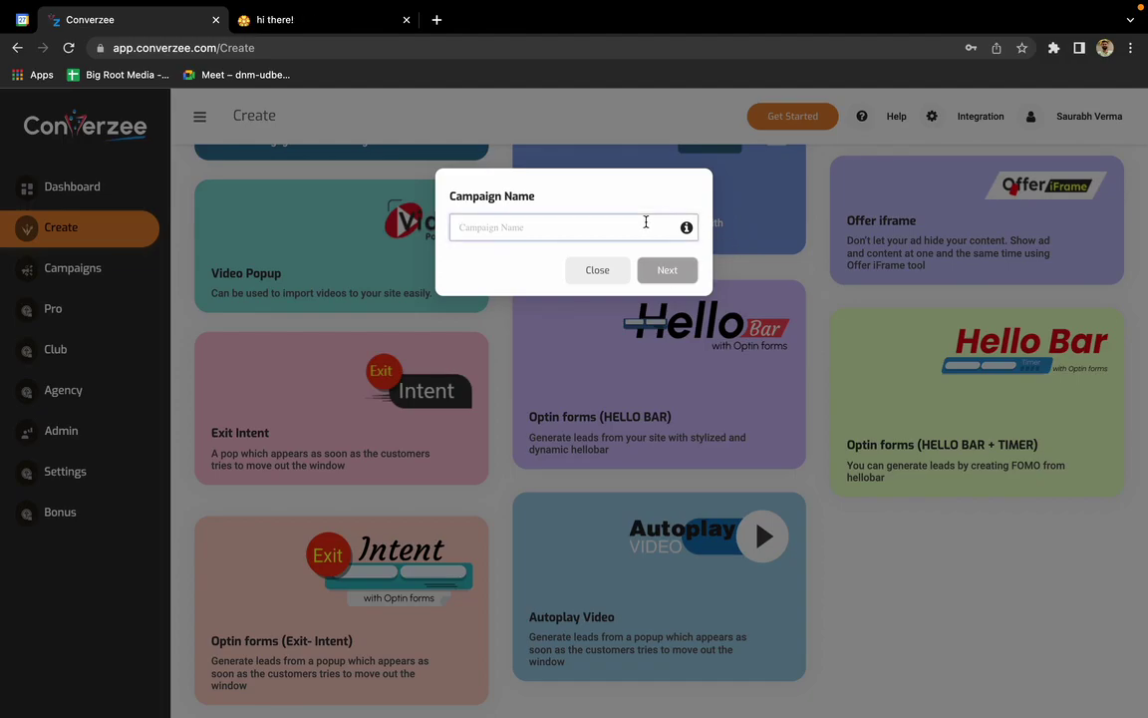
text(exit i)
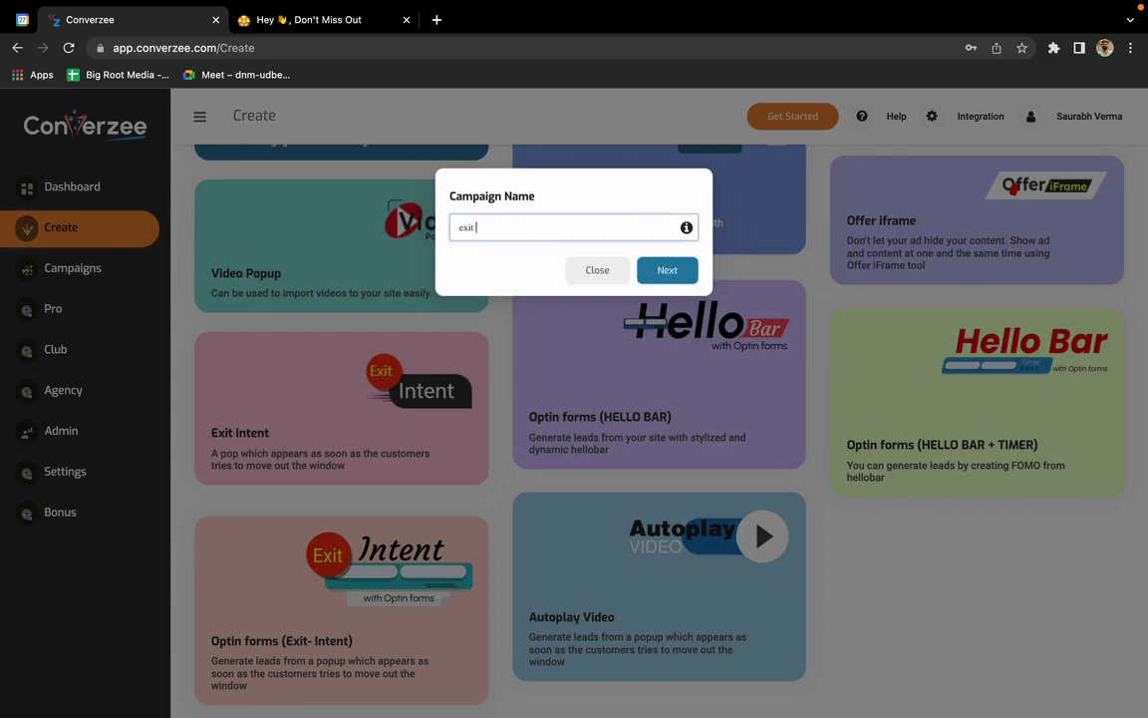
text(ntent demo)
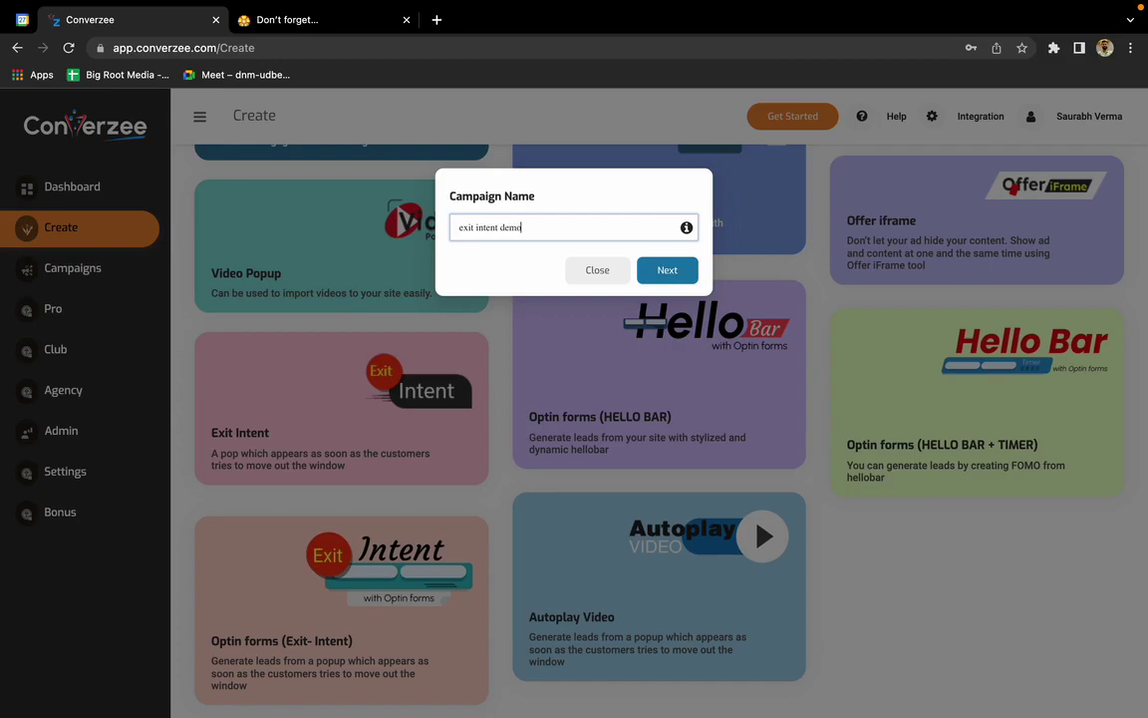
click(667, 273)
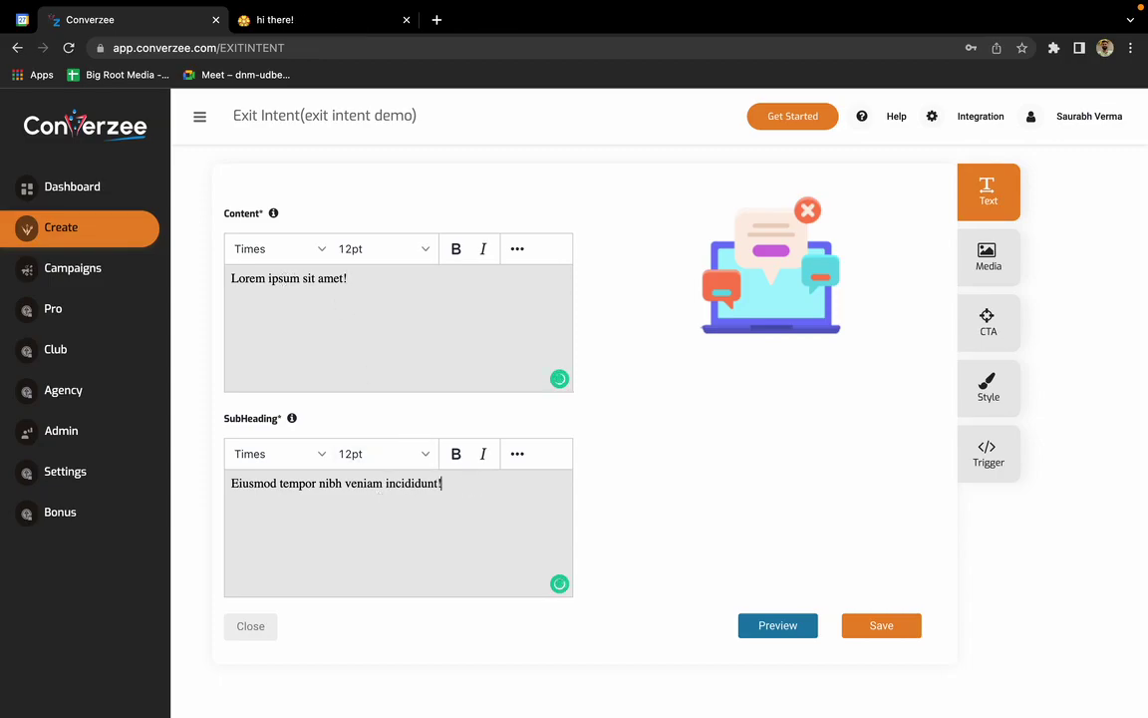
Upload 5310773.jpg as the popup image and preview the Grand Opening result.
click(988, 257)
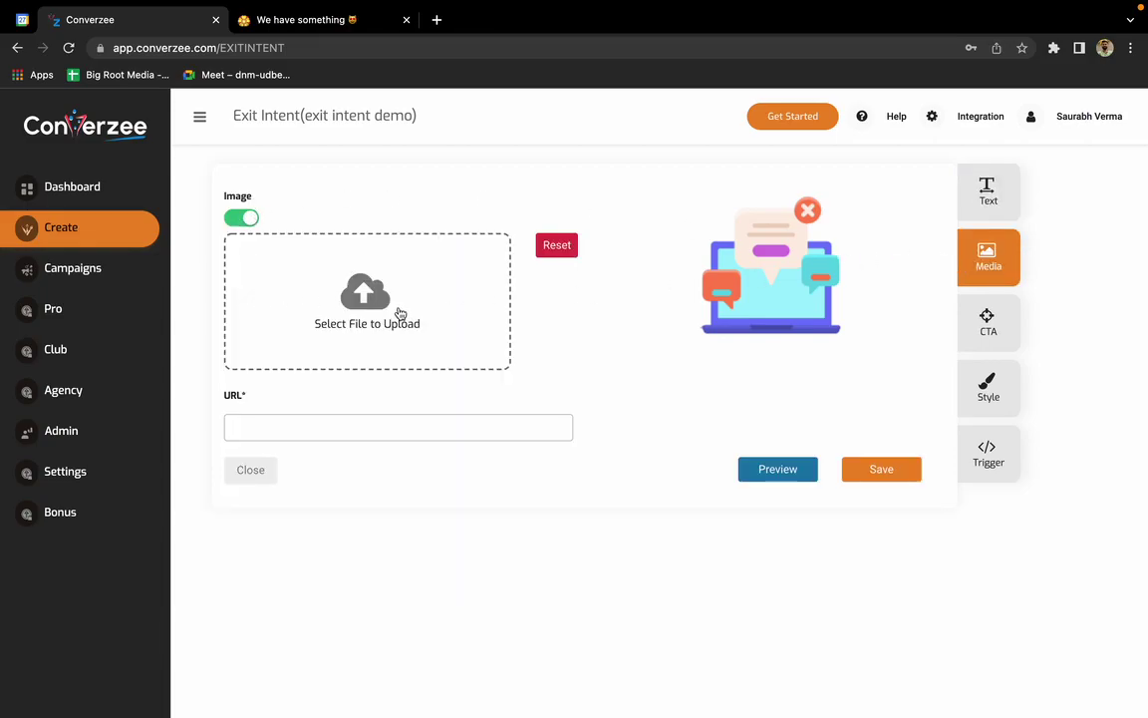
click(787, 468)
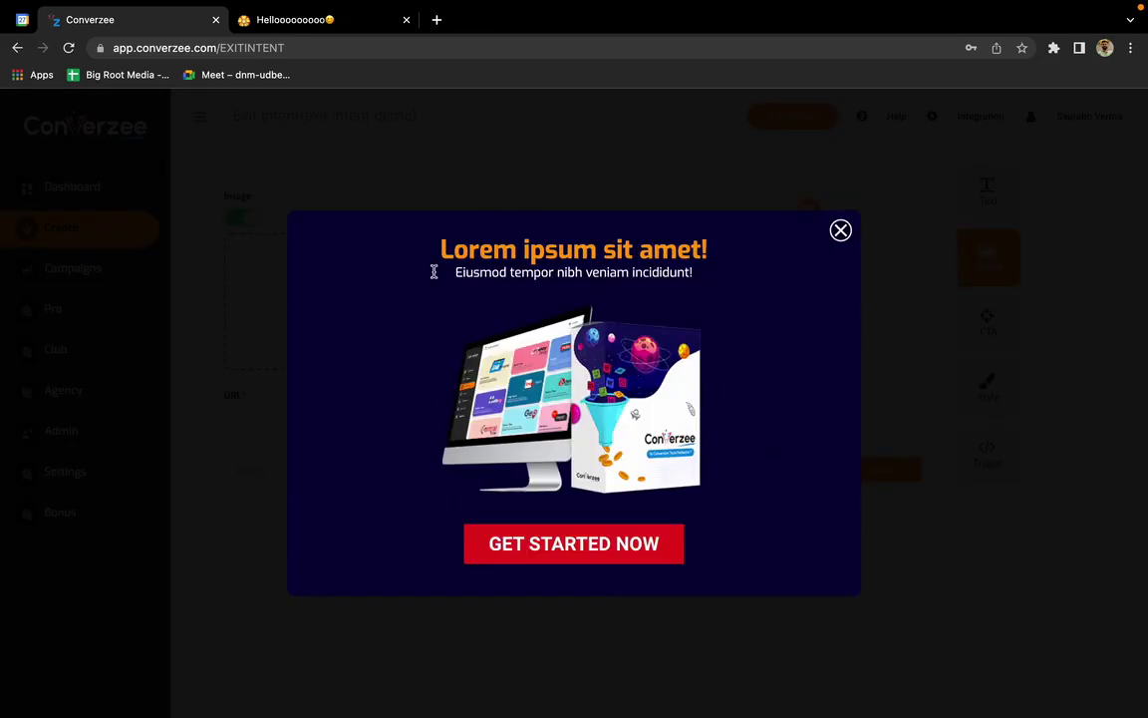
click(841, 232)
click(350, 315)
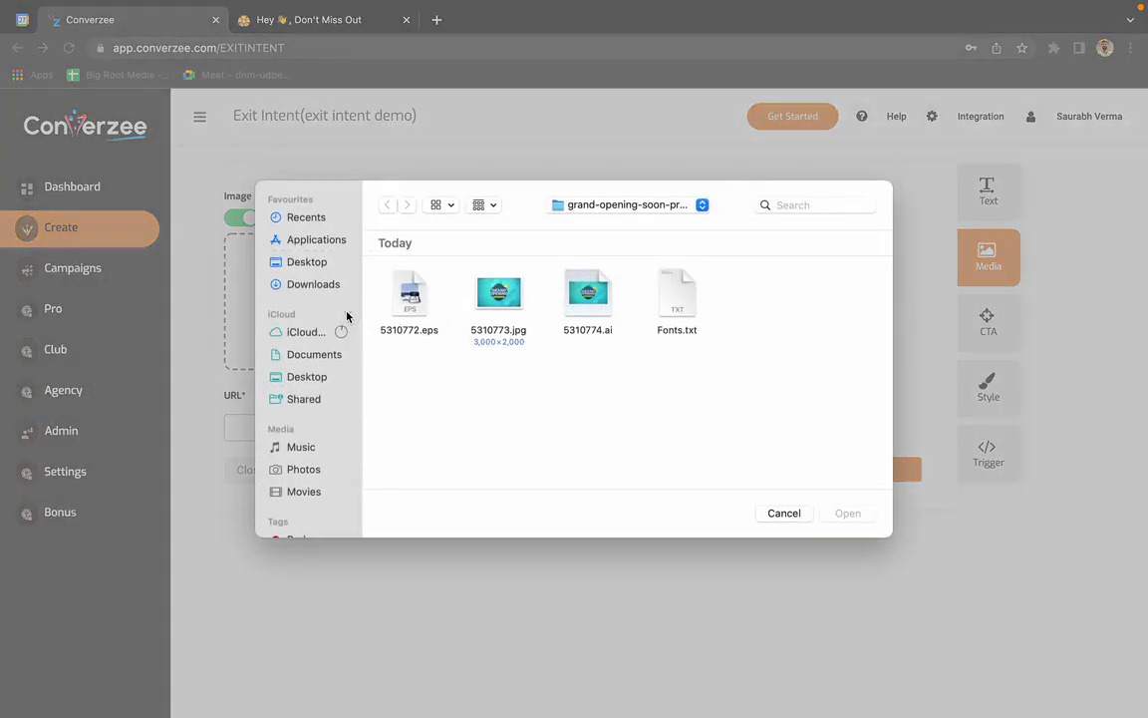
click(508, 294)
key(Return)
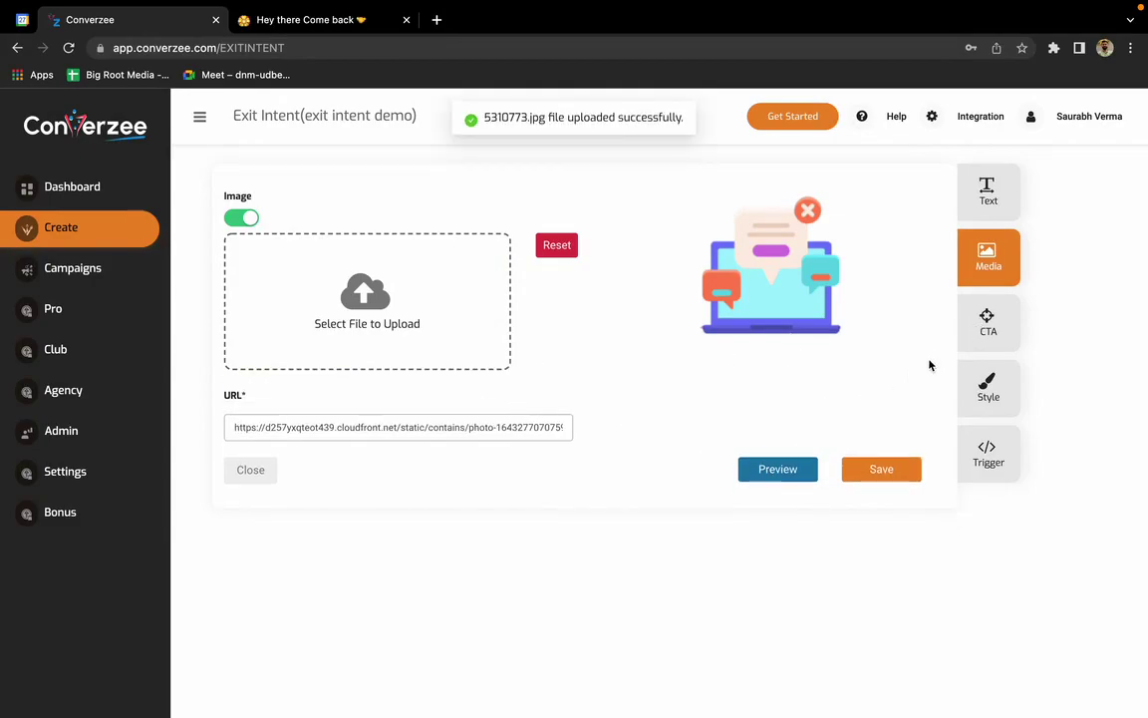
click(784, 476)
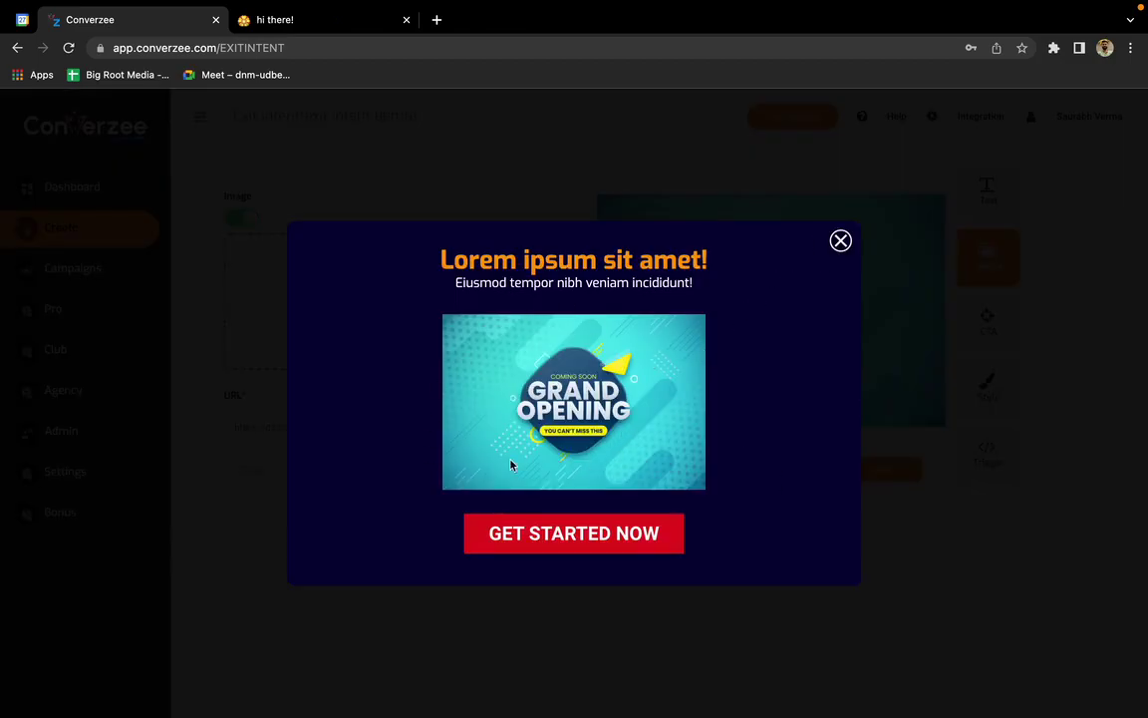
Keep Redirect as the GET STARTED NOW action and enter google.com as its URL.
click(840, 240)
click(992, 329)
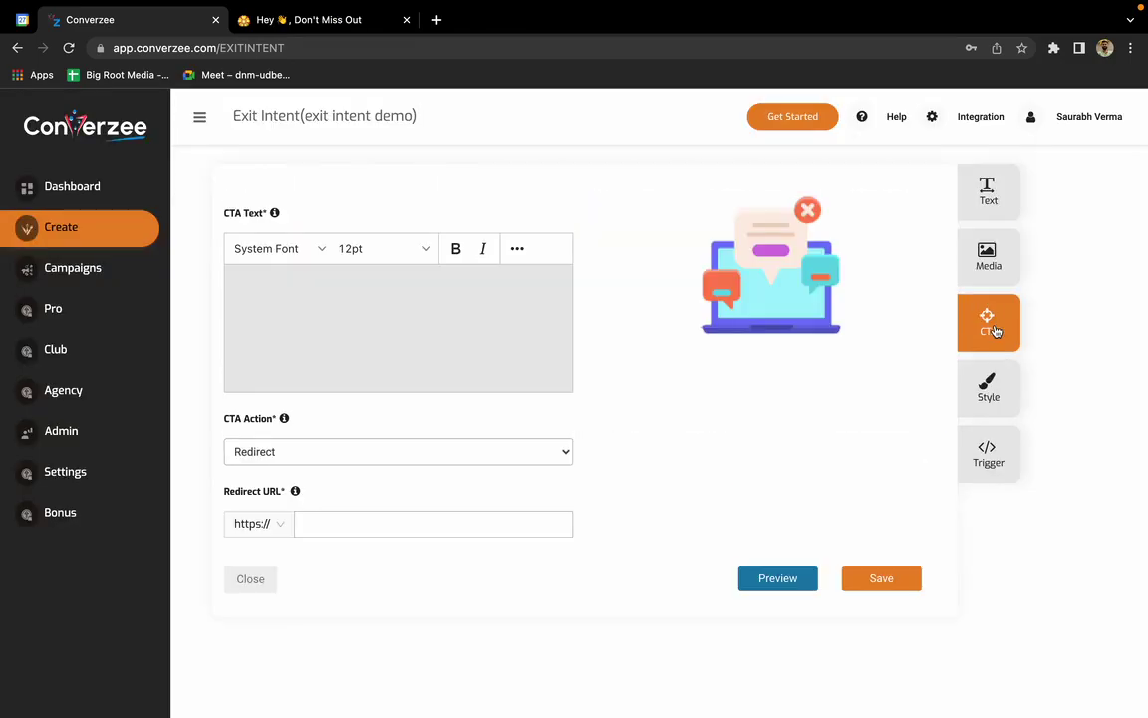
click(307, 455)
click(646, 403)
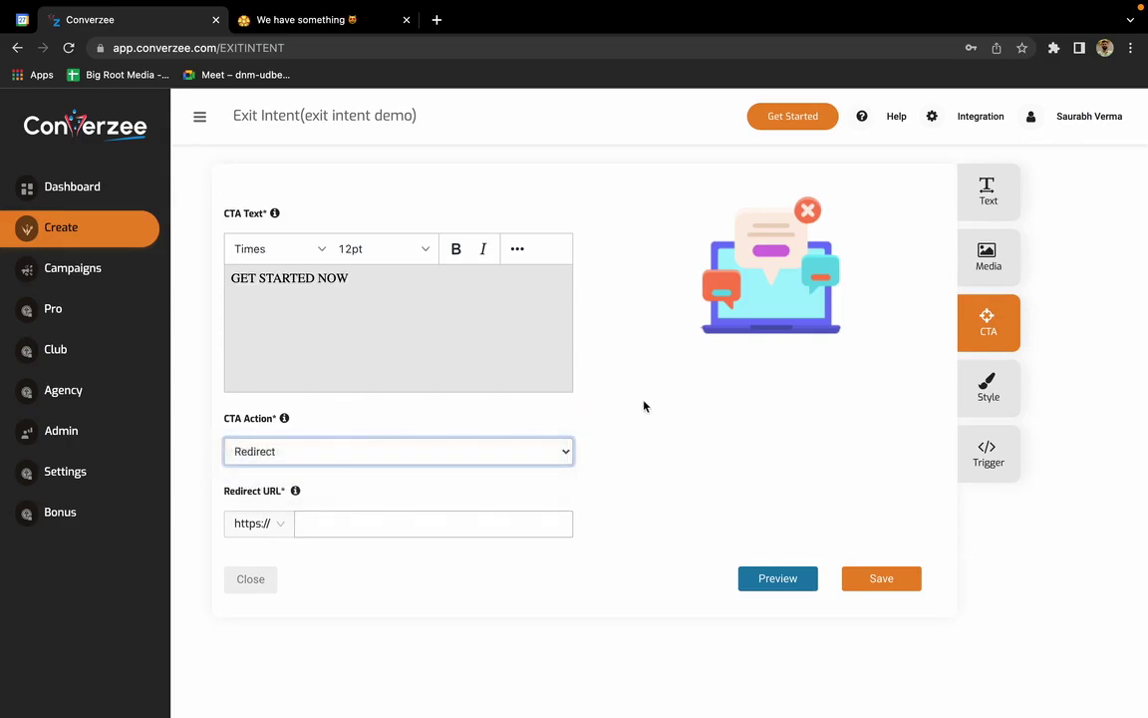
click(362, 525)
click(434, 474)
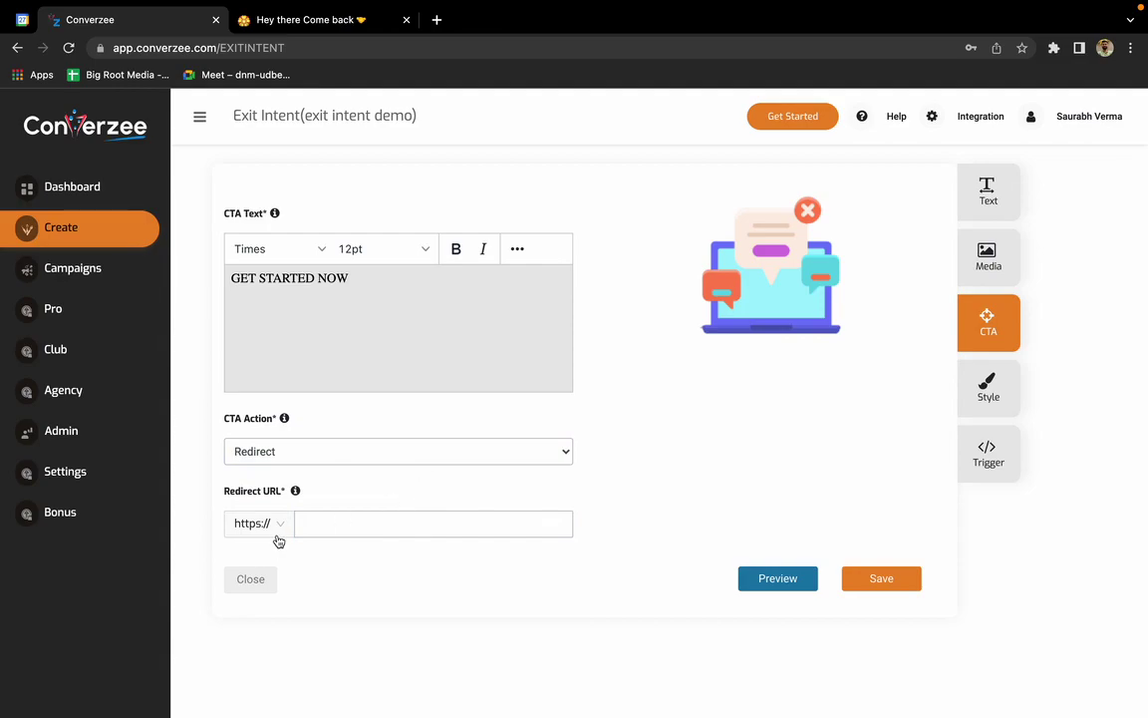
click(343, 517)
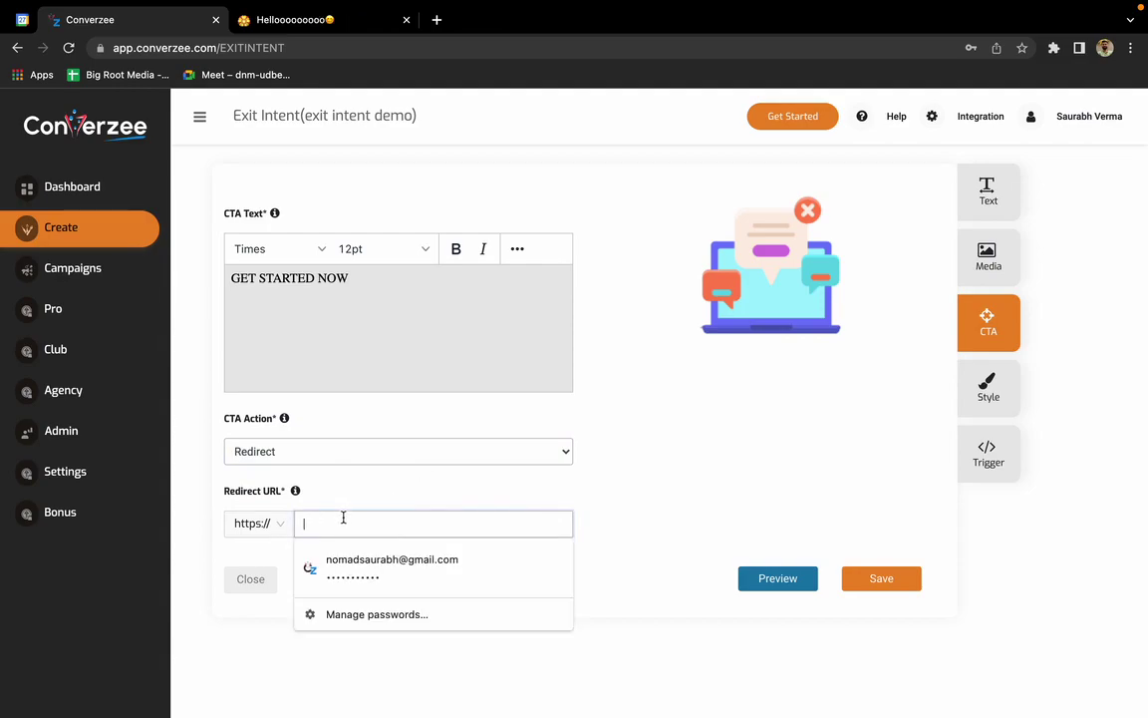
click(385, 492)
click(338, 532)
text(google)
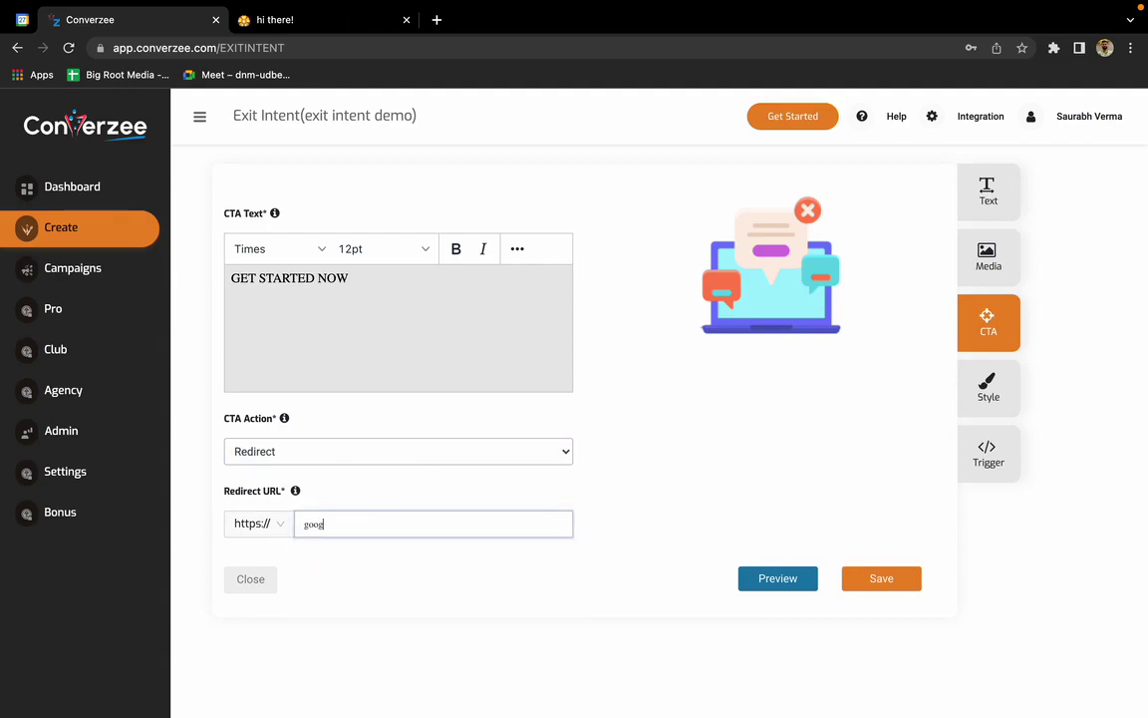
text(.com)
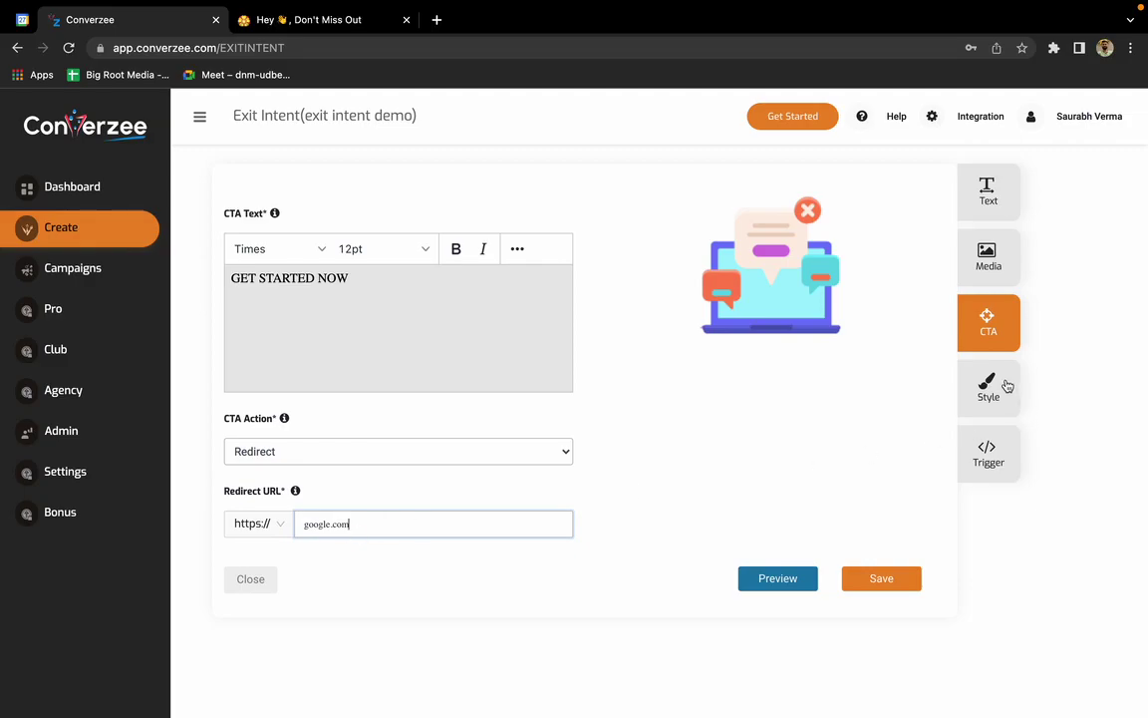
Toggle the popup's Background Image on and back off.
click(1006, 384)
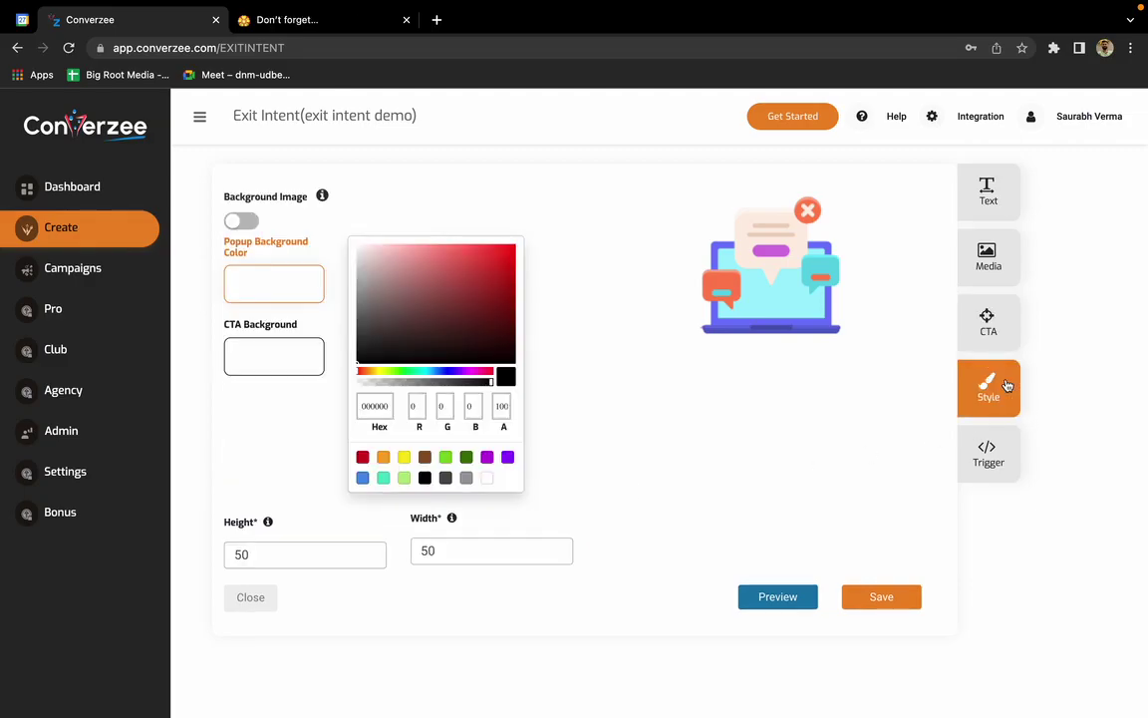
click(249, 223)
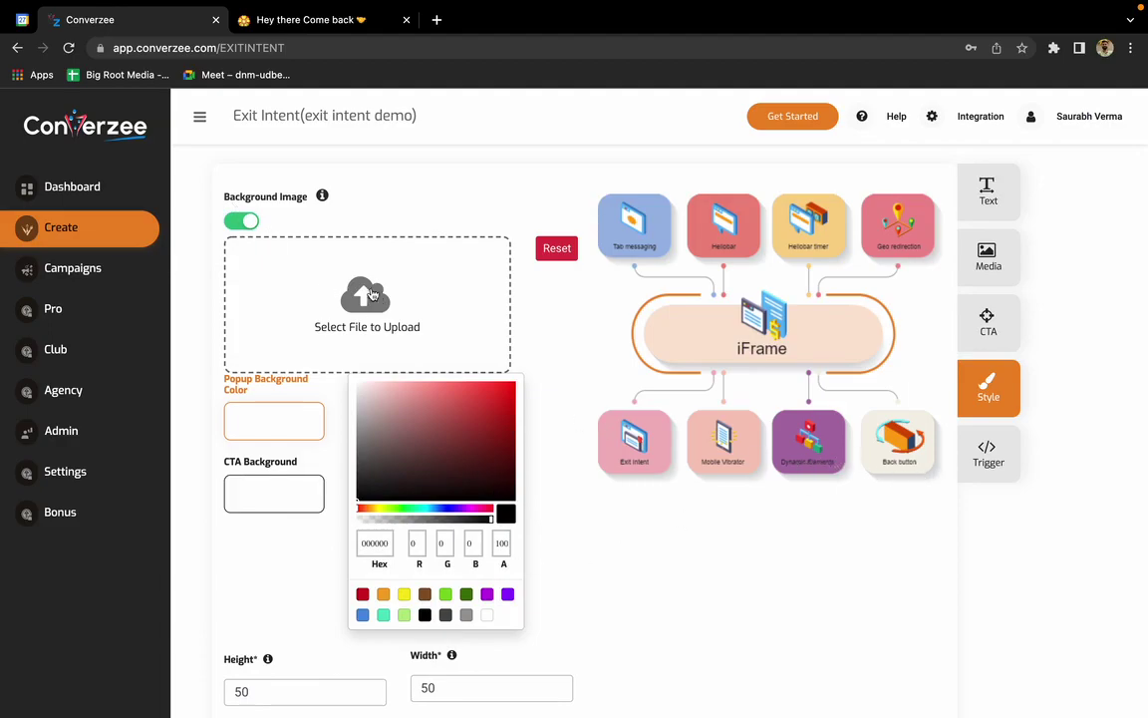
click(241, 221)
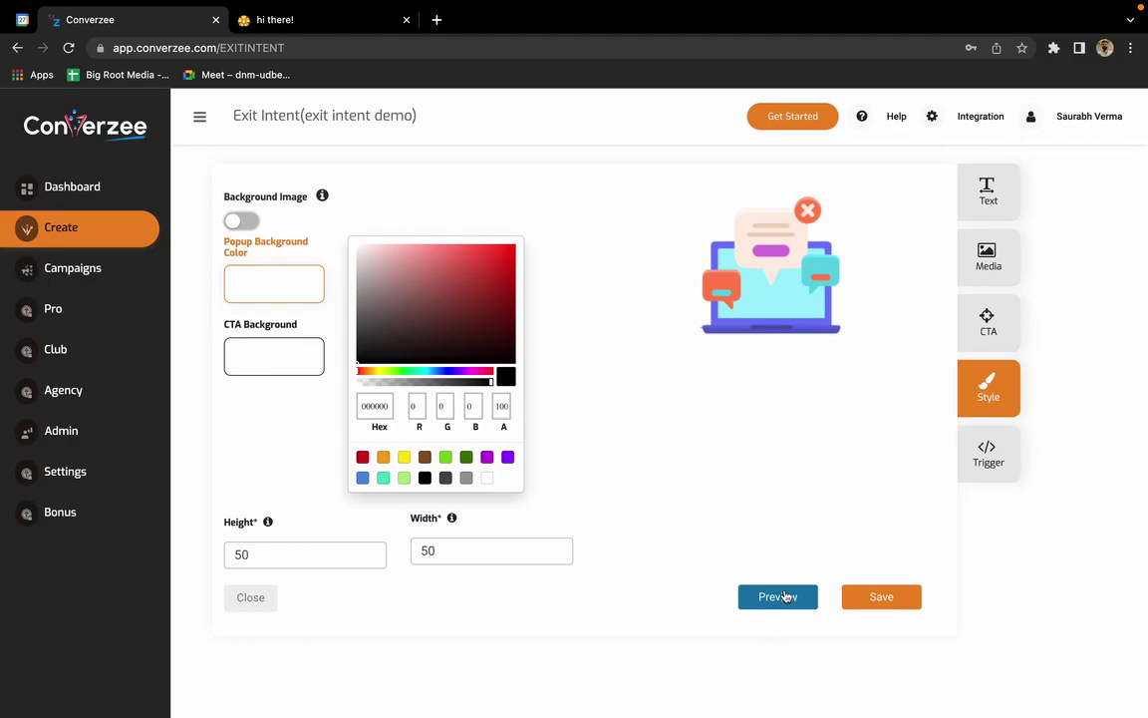
Set the popup's Trigger Include field to the converzee.com/demo/ page address.
click(1003, 465)
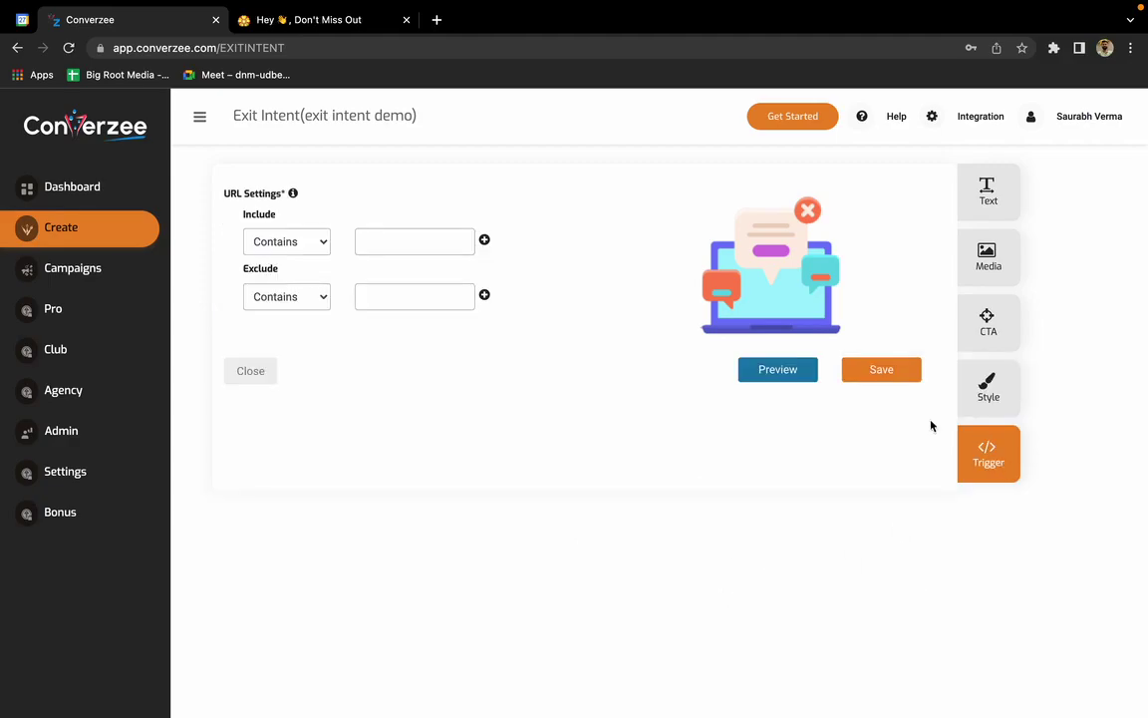
click(308, 22)
click(290, 46)
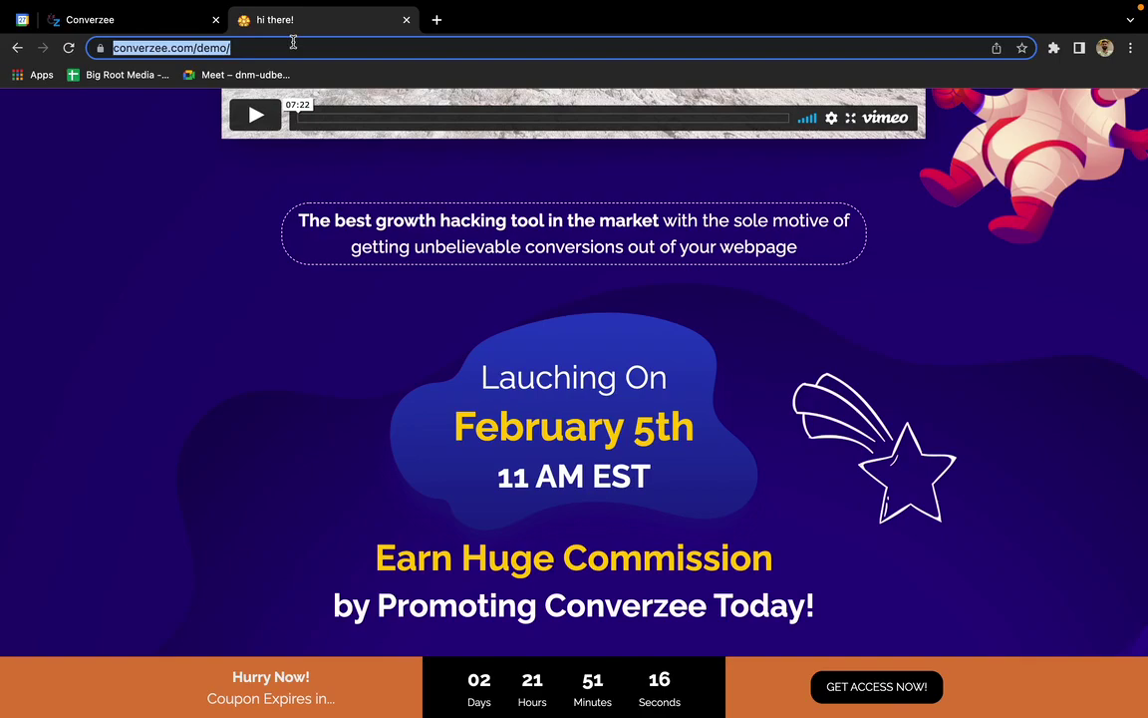
click(153, 18)
click(373, 237)
key(ctrl+v)
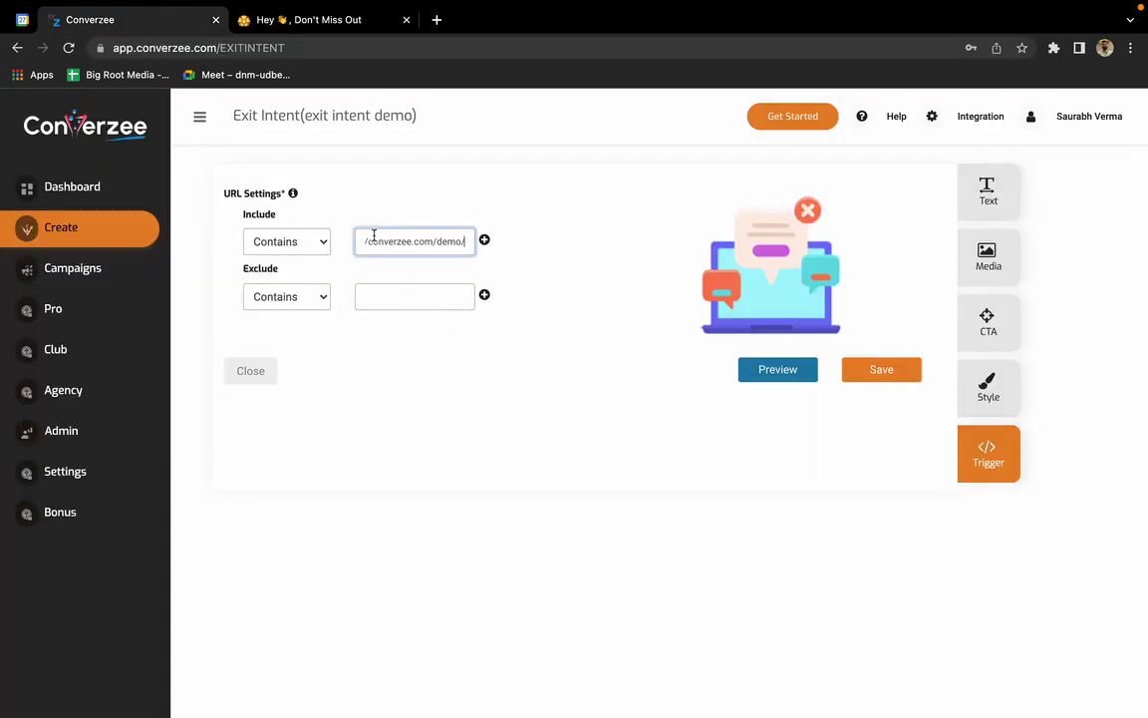
Save the exit intent campaign and dismiss the save confirmation.
click(897, 383)
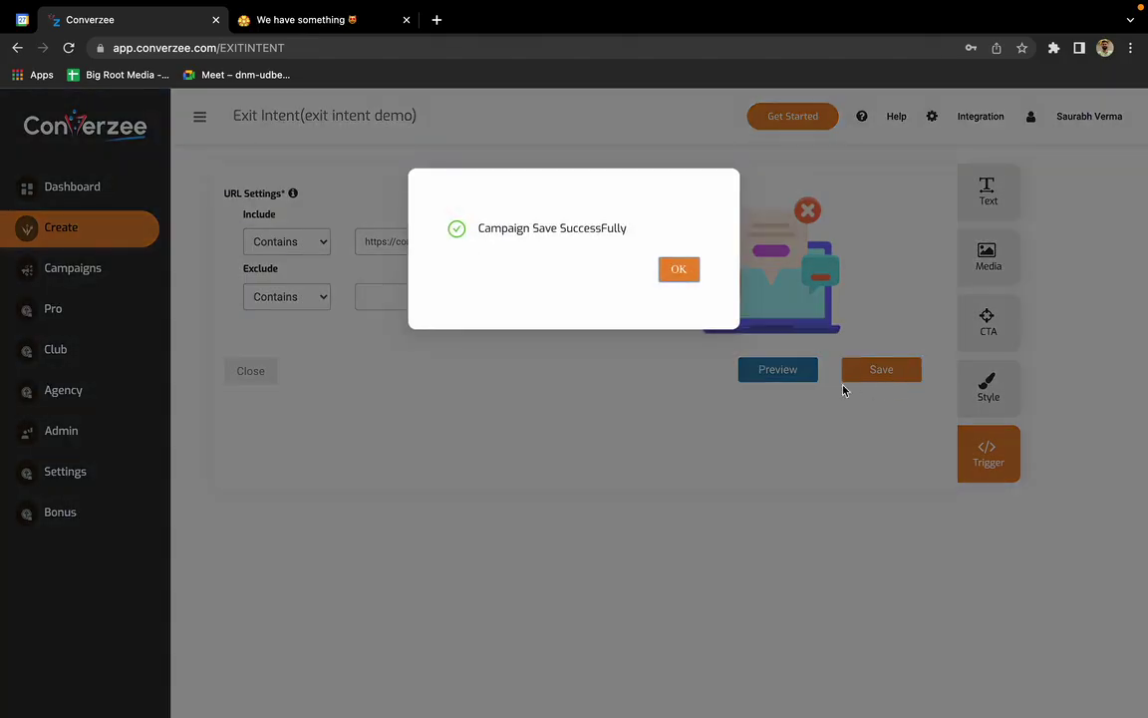
click(679, 269)
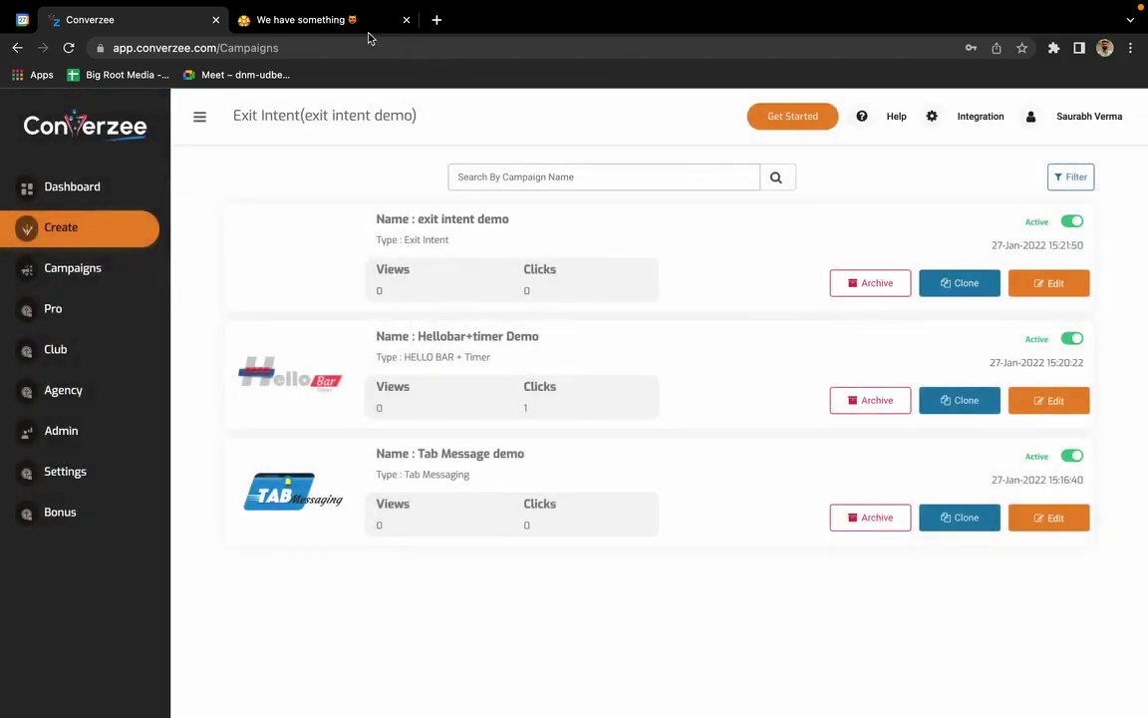
click(365, 33)
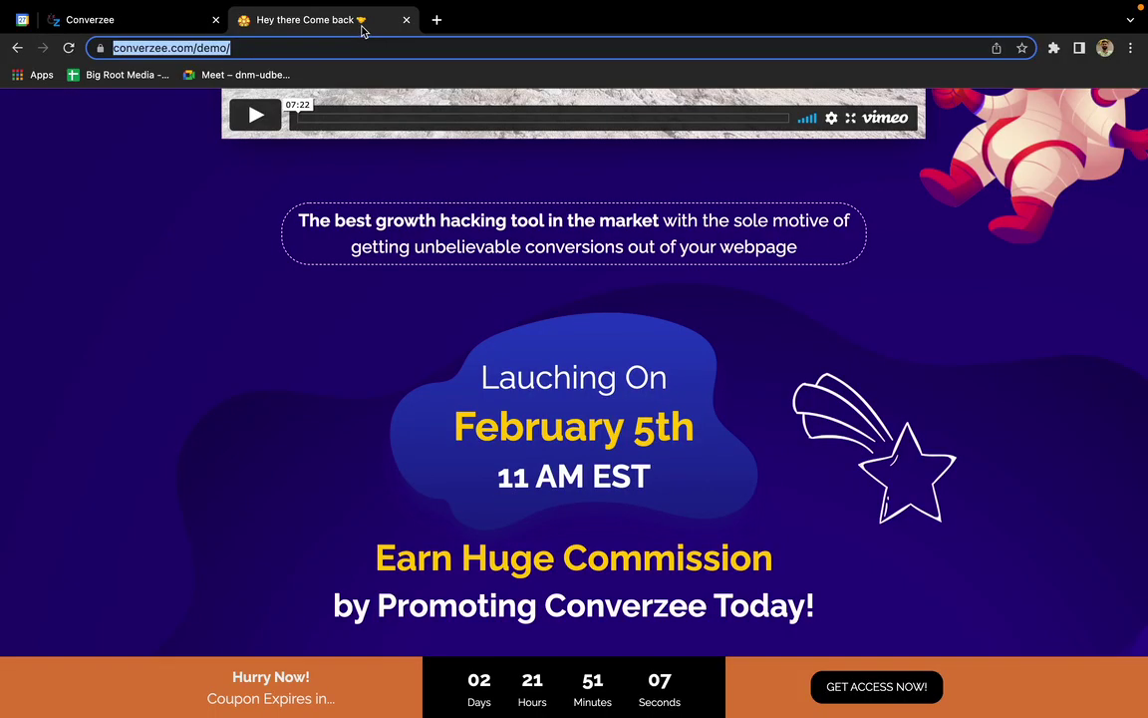
Reload the demo page, trigger the Grand Opening exit popup, and confirm GET STARTED NOW opens Google.
key(Return)
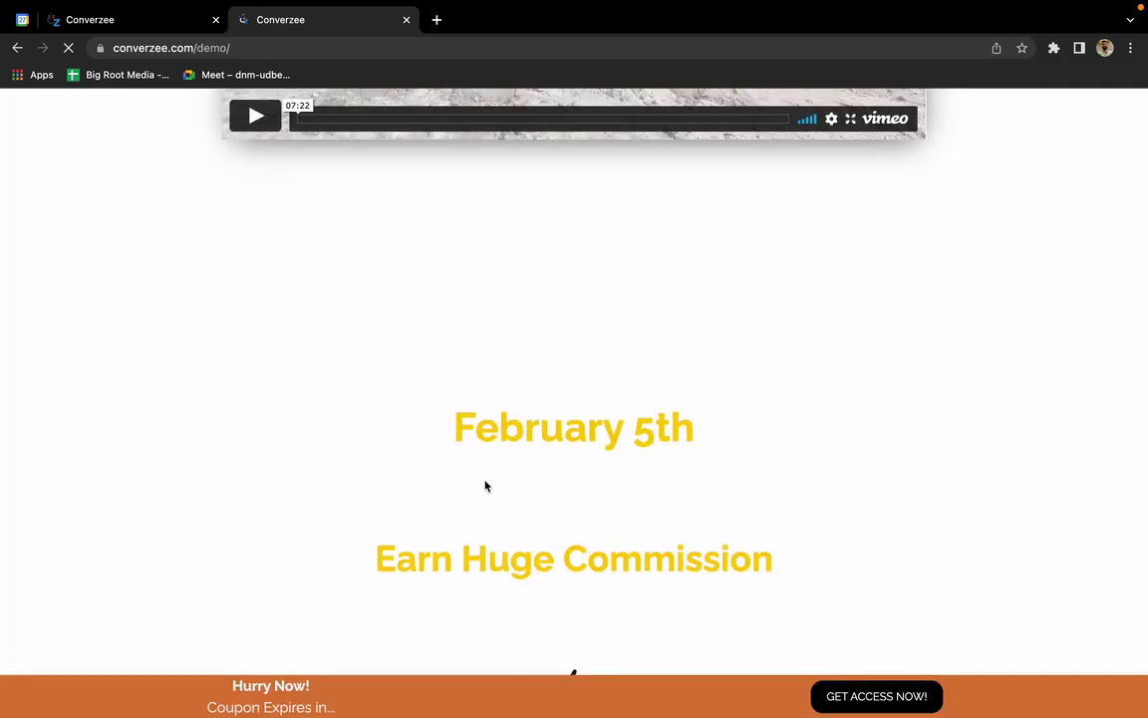
scroll(485, 486, down, 4)
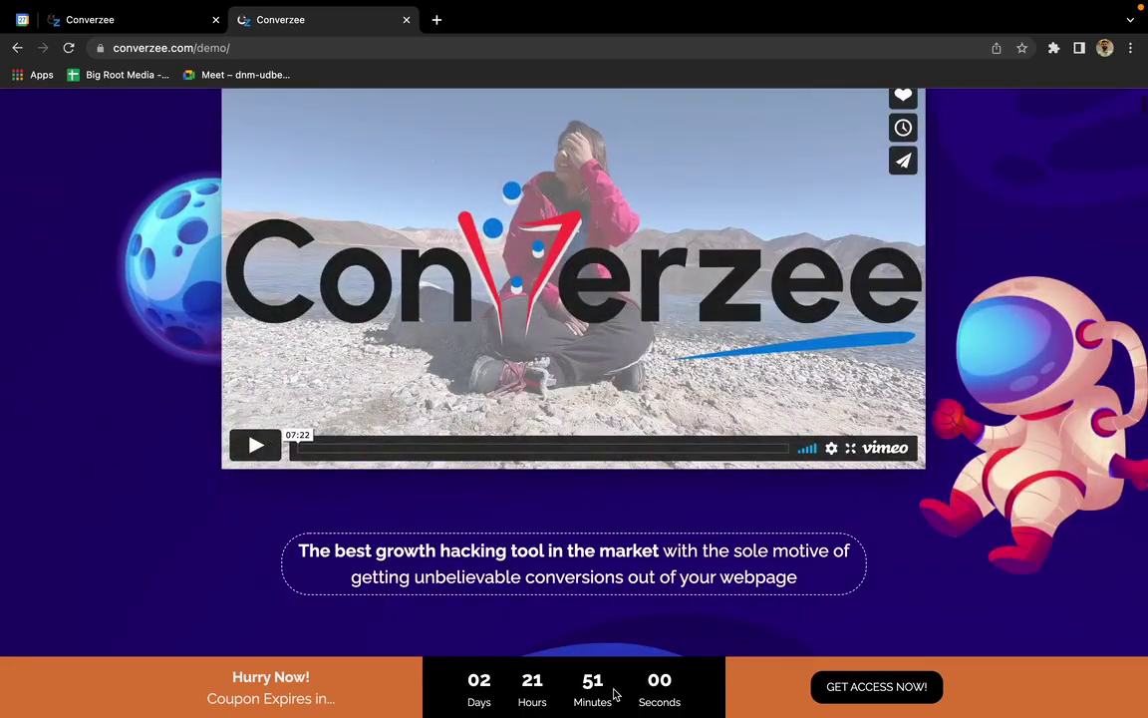
scroll(481, 453, down, 10)
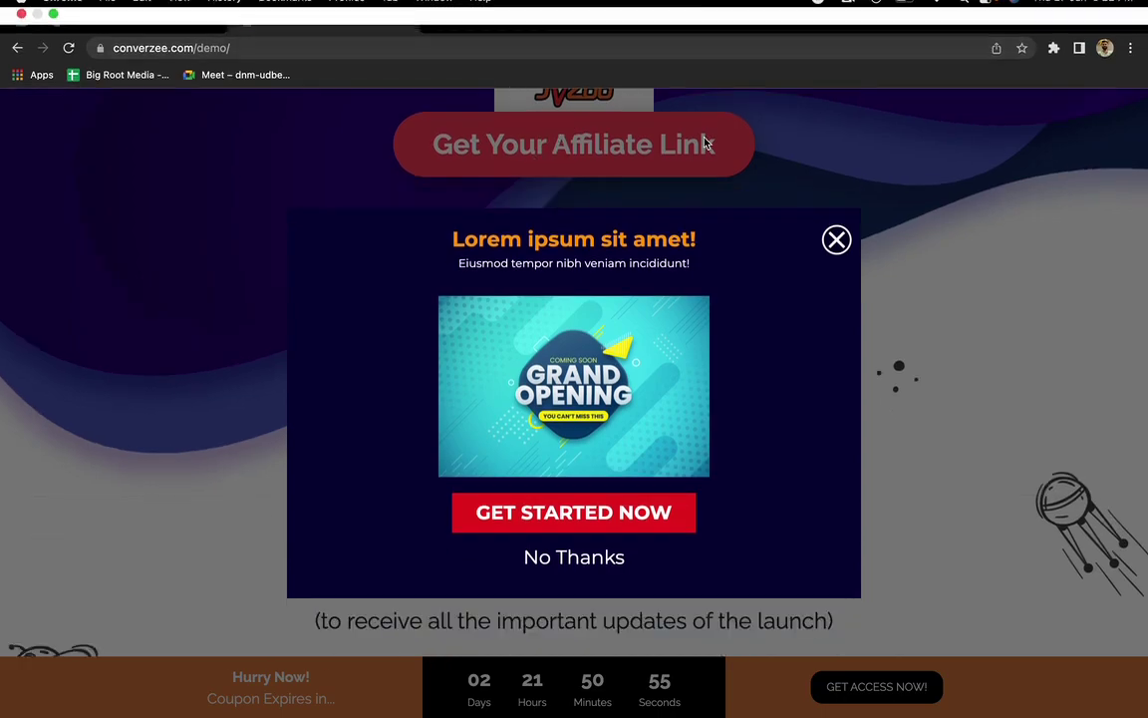
click(576, 528)
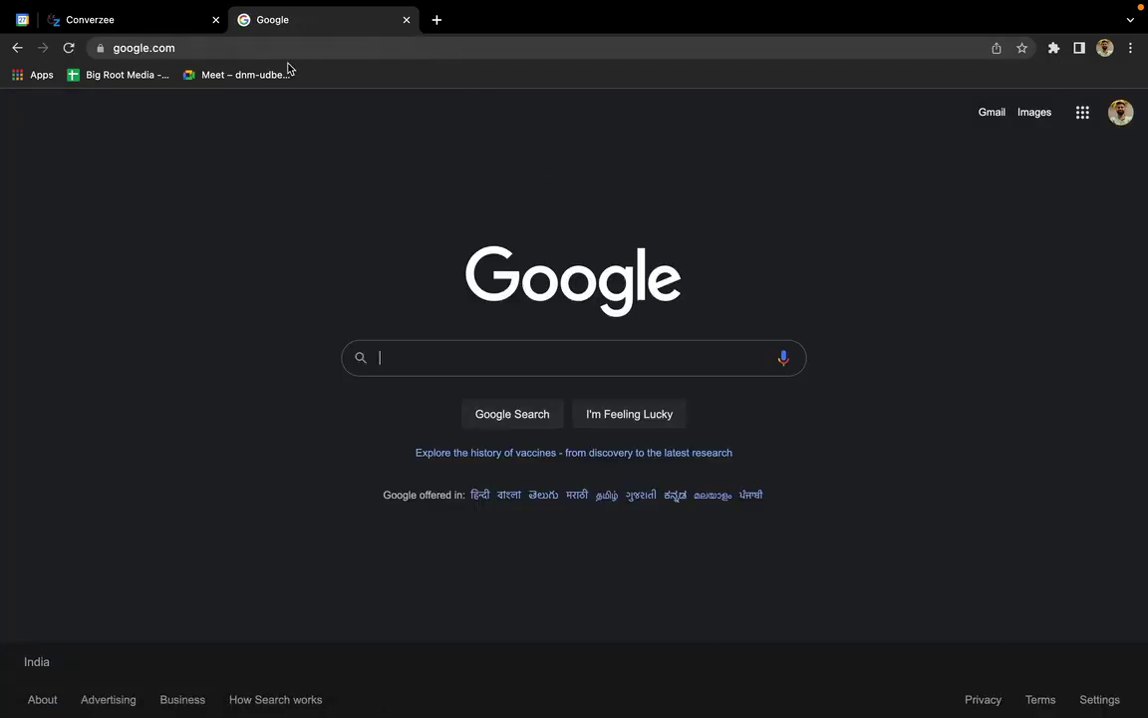
click(15, 47)
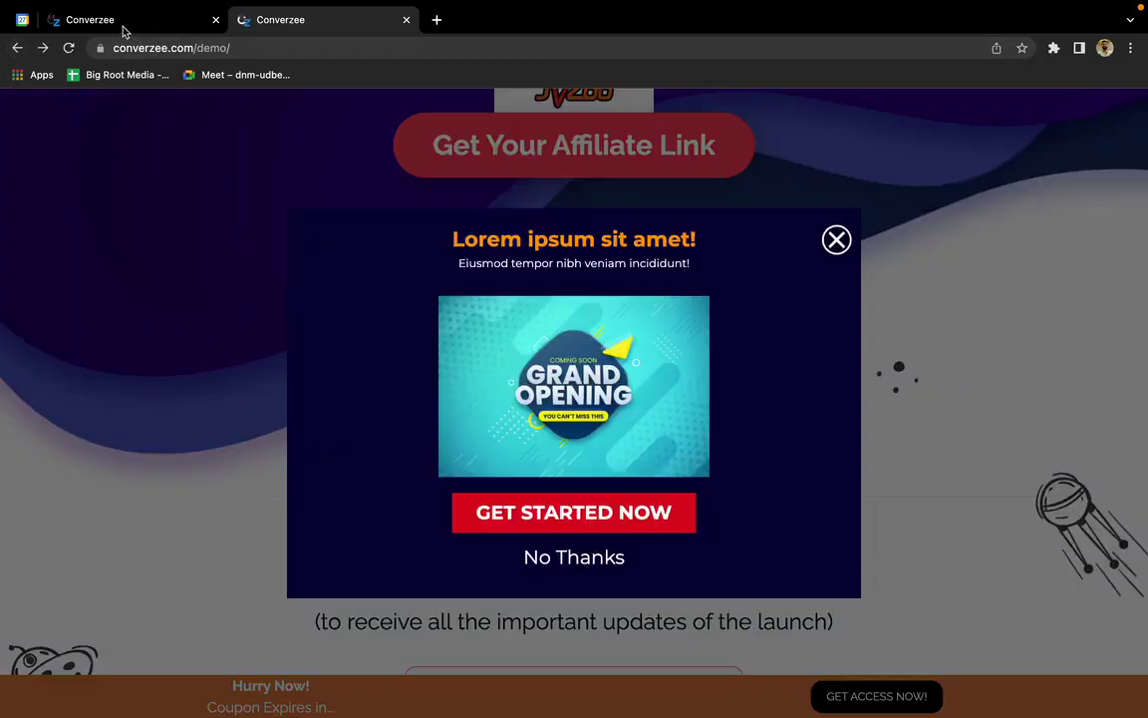
Go back to the Converzee app and open the Create gallery of campaign types.
click(124, 28)
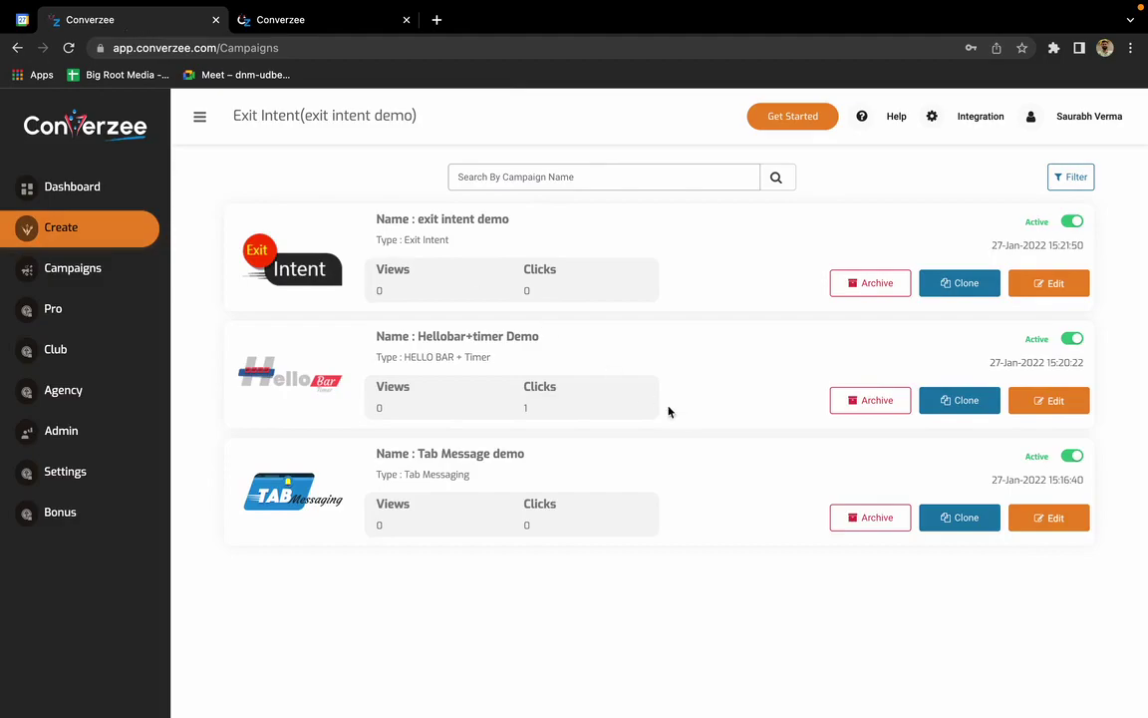
click(80, 239)
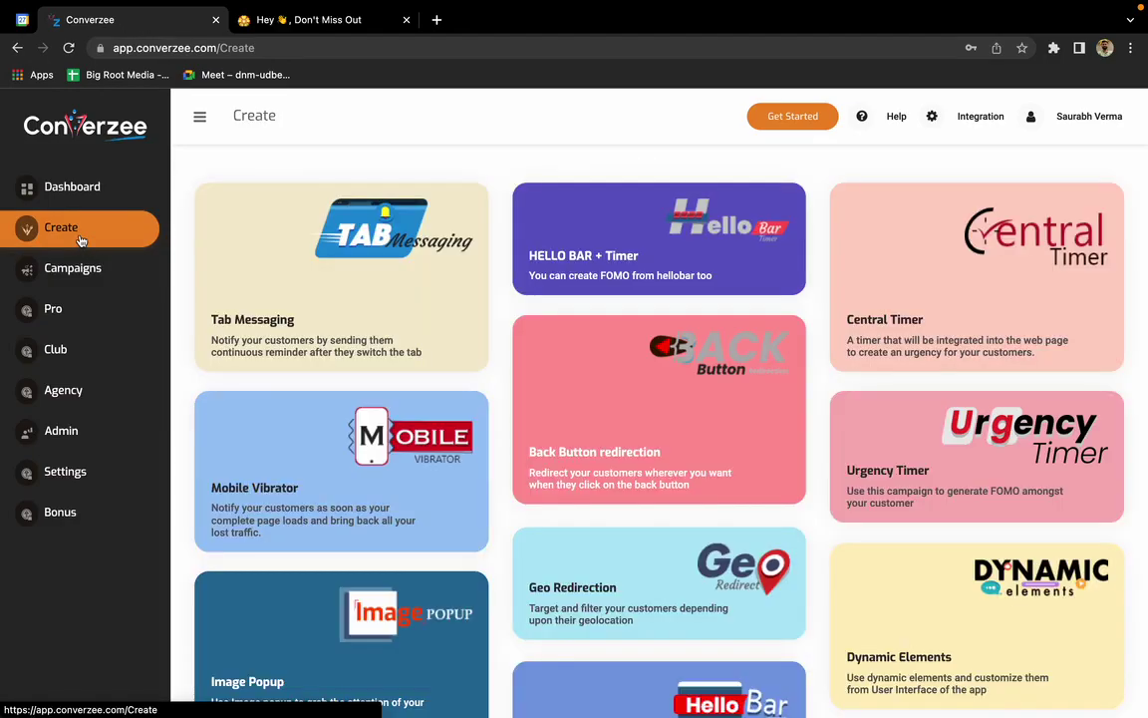